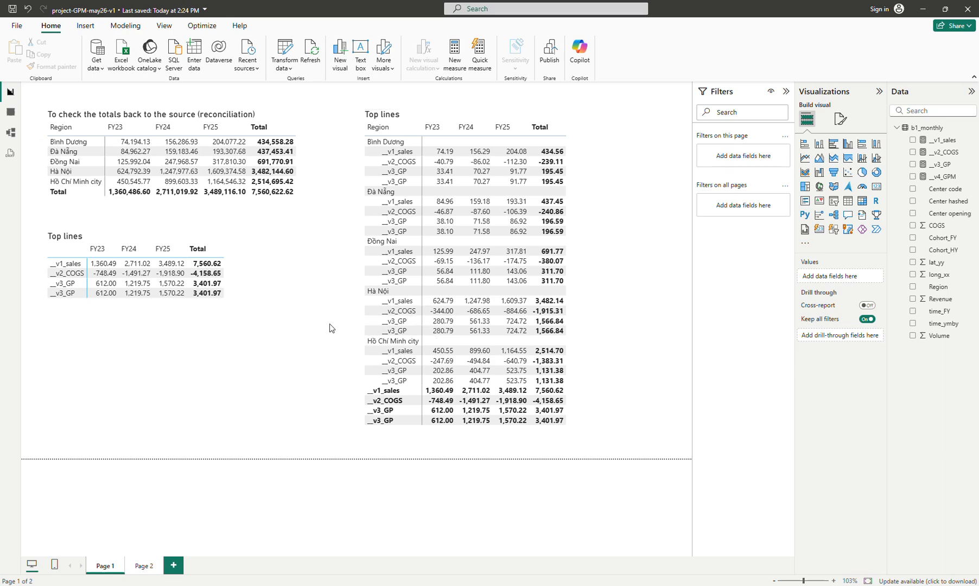
Add __v4_GPM to the small Top lines matrix's values on Page 1 and remove the duplicate __v3_GP field
{"action": "left_click", "coordinate": [138, 570]}
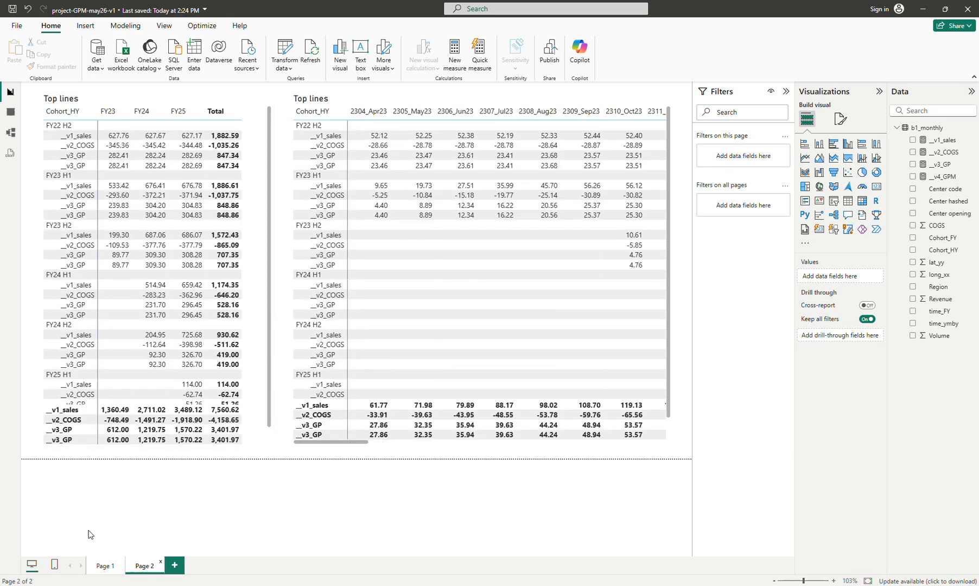
{"action": "left_click", "coordinate": [104, 565]}
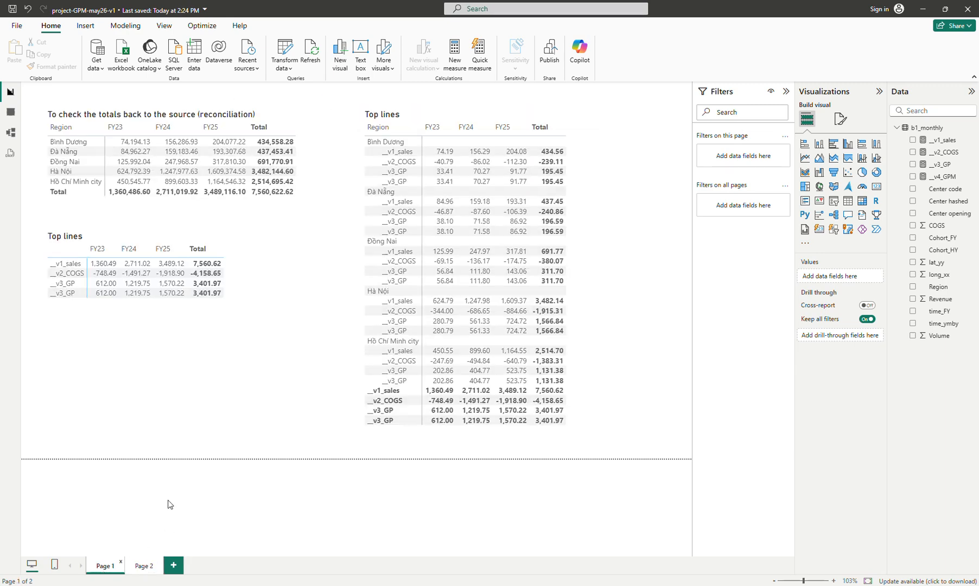
{"action": "left_click", "coordinate": [107, 308]}
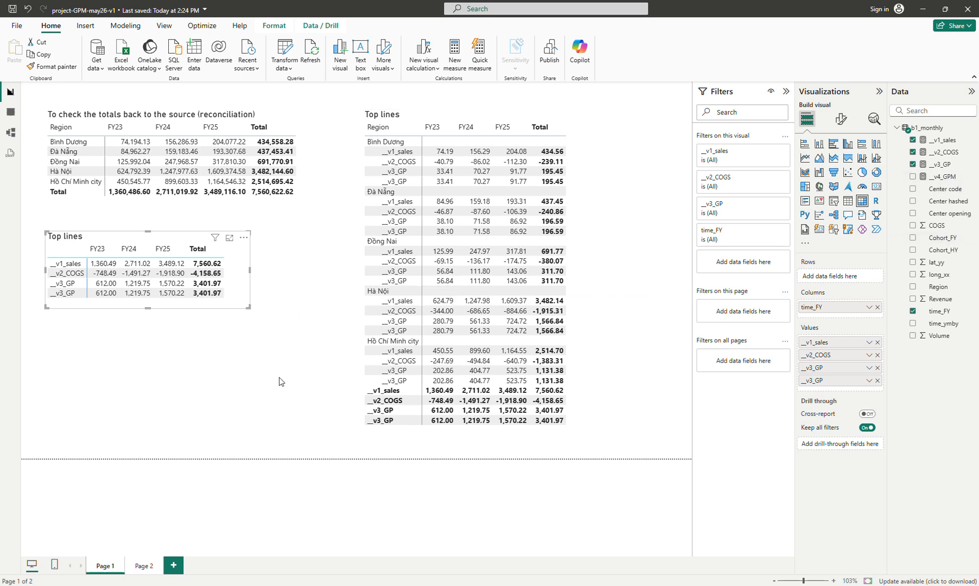
{"action": "left_click_drag", "start_coordinate": [944, 177], "coordinate": [839, 382]}
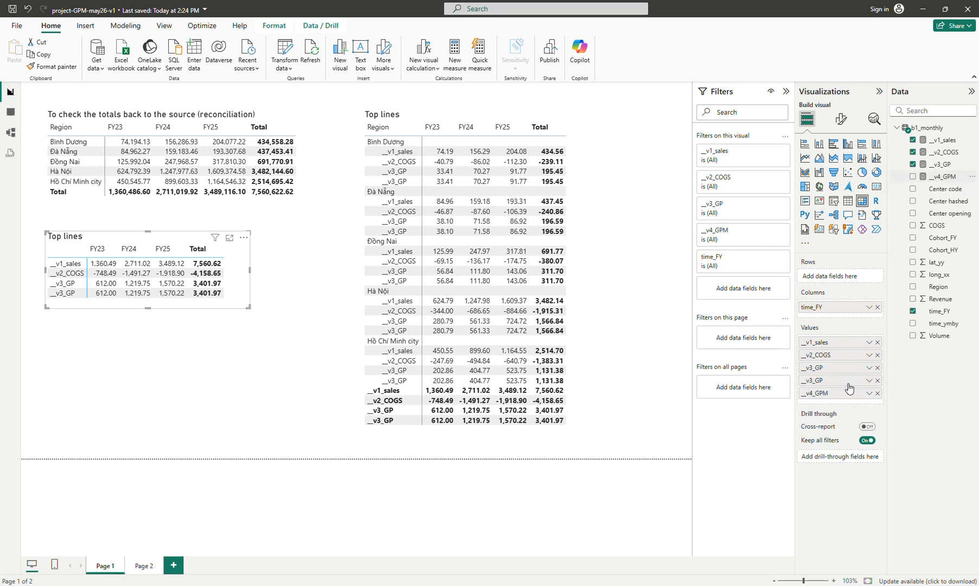
{"action": "left_click", "coordinate": [877, 381]}
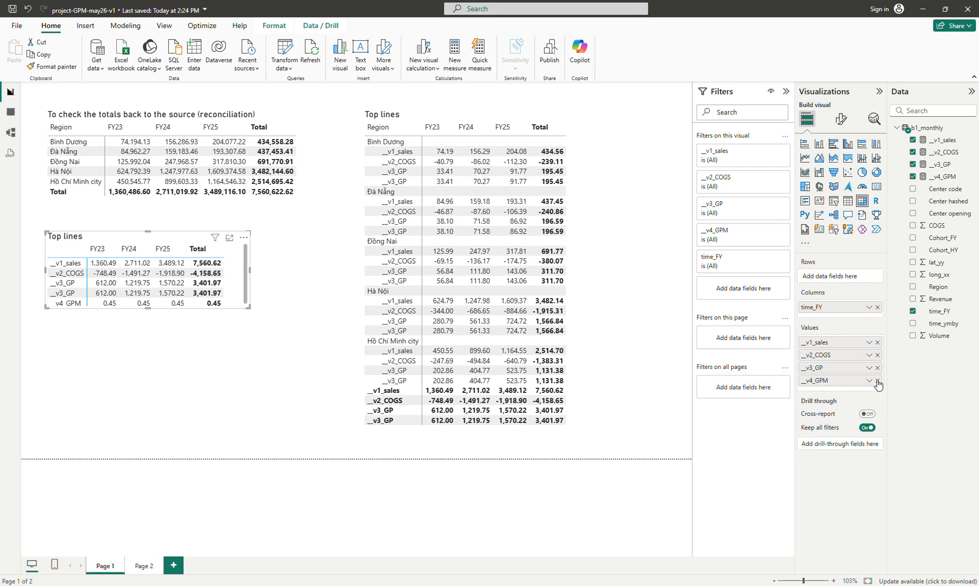
Add __v4_GPM to the Region Top lines matrix's values and remove its duplicate __v3_GP field
{"action": "left_click", "coordinate": [579, 404]}
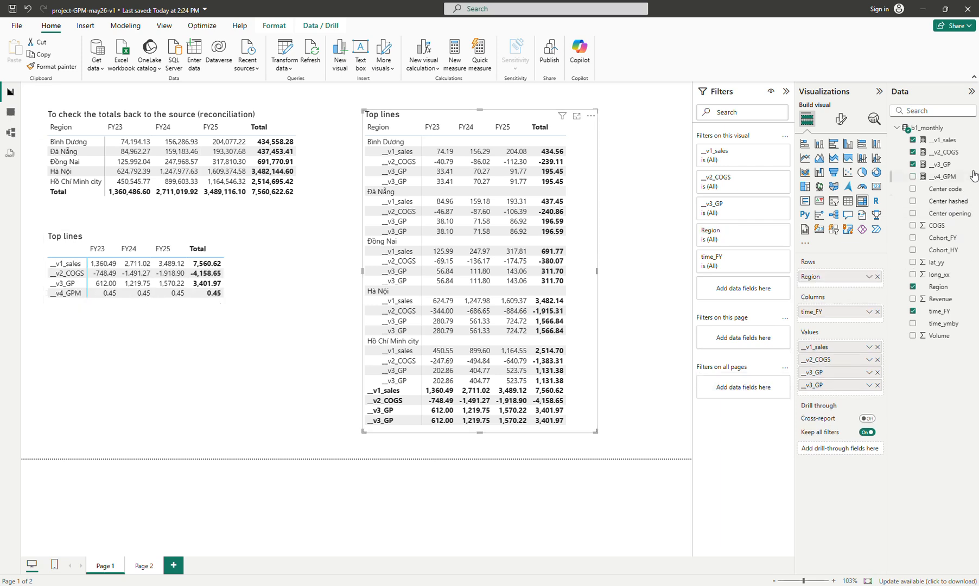
{"action": "left_click_drag", "start_coordinate": [943, 177], "coordinate": [861, 380]}
{"action": "left_click", "coordinate": [877, 399]}
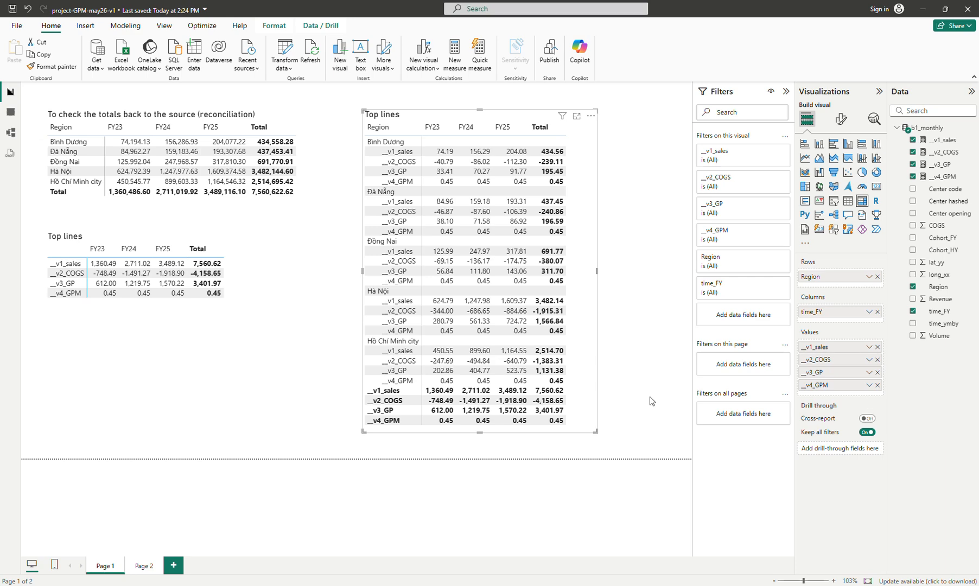
Add __v4_GPM to the values of both Top lines matrices on Page 2
{"action": "left_click", "coordinate": [143, 567]}
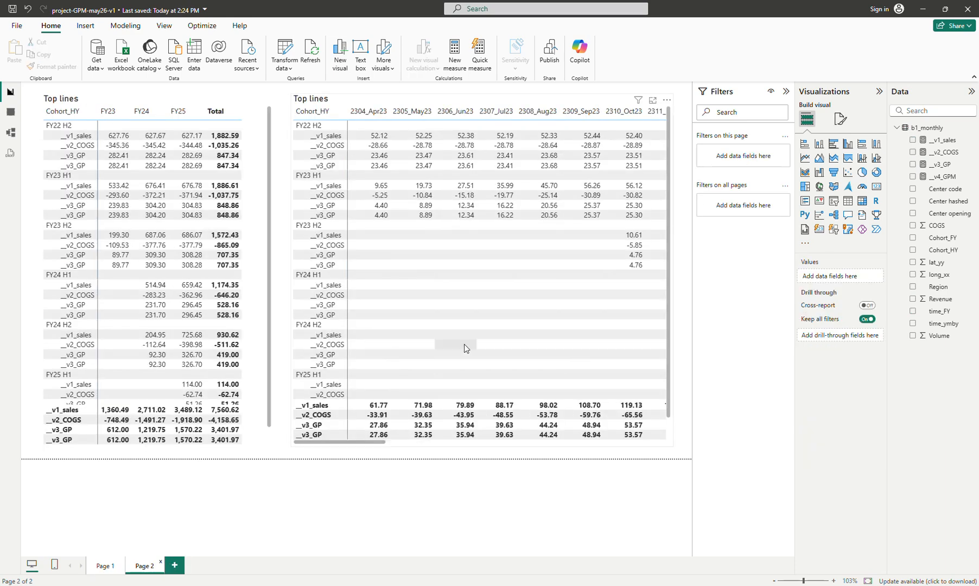
{"action": "left_click", "coordinate": [252, 425]}
{"action": "left_click_drag", "start_coordinate": [947, 176], "coordinate": [875, 385]}
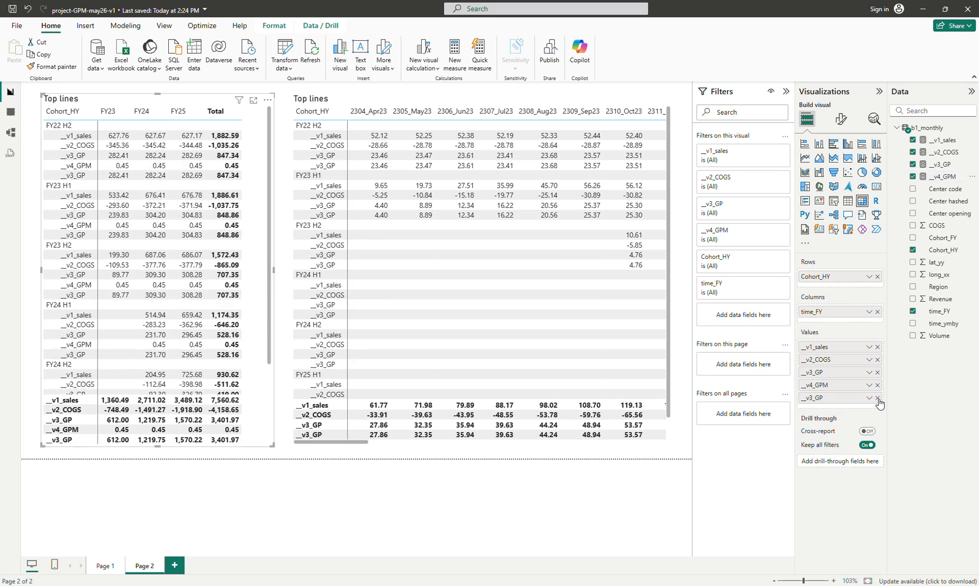
{"action": "left_click", "coordinate": [653, 442]}
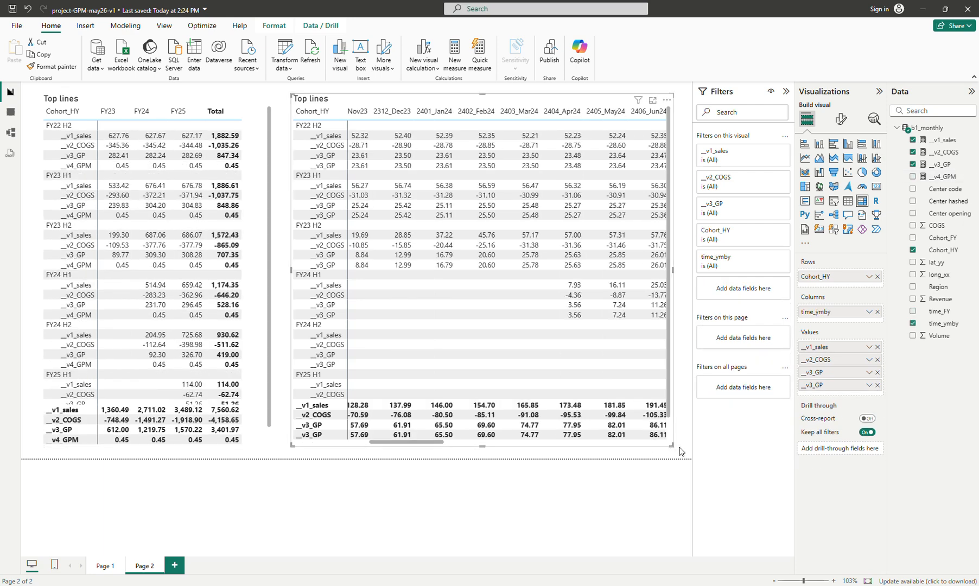
{"action": "left_click_drag", "start_coordinate": [938, 178], "coordinate": [854, 386]}
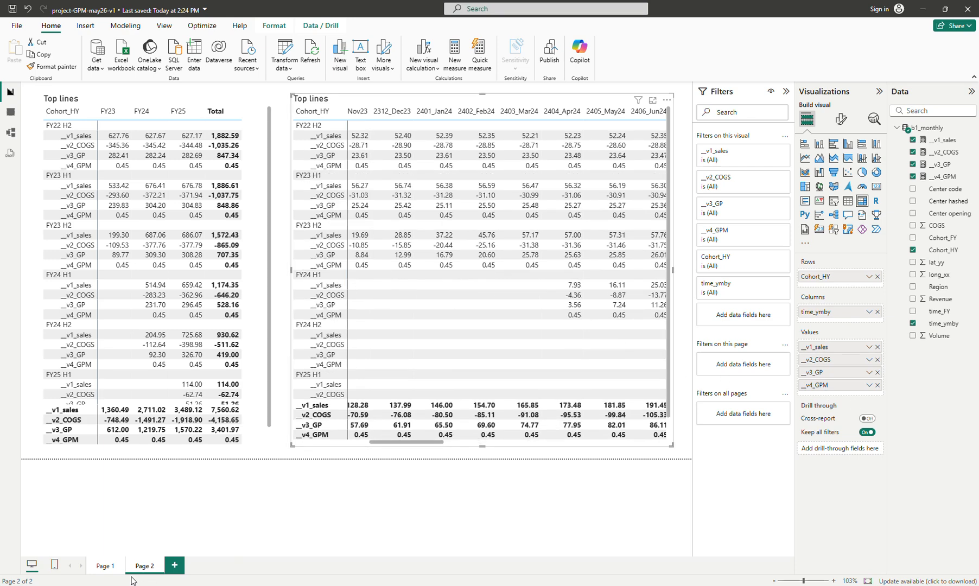
Format the __v4_GPM measure as a percentage with 1 decimal place
{"action": "left_click", "coordinate": [107, 566]}
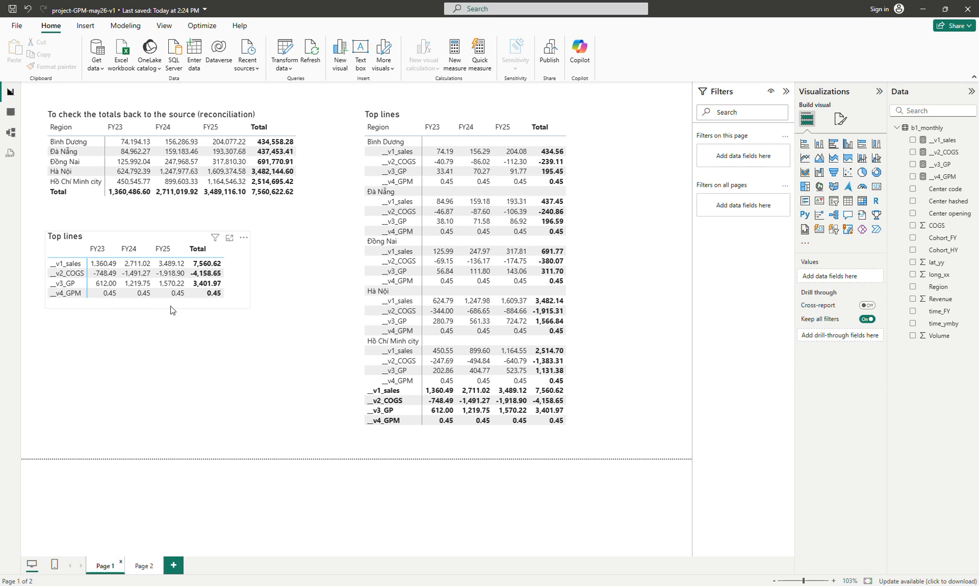
{"action": "left_click", "coordinate": [120, 303]}
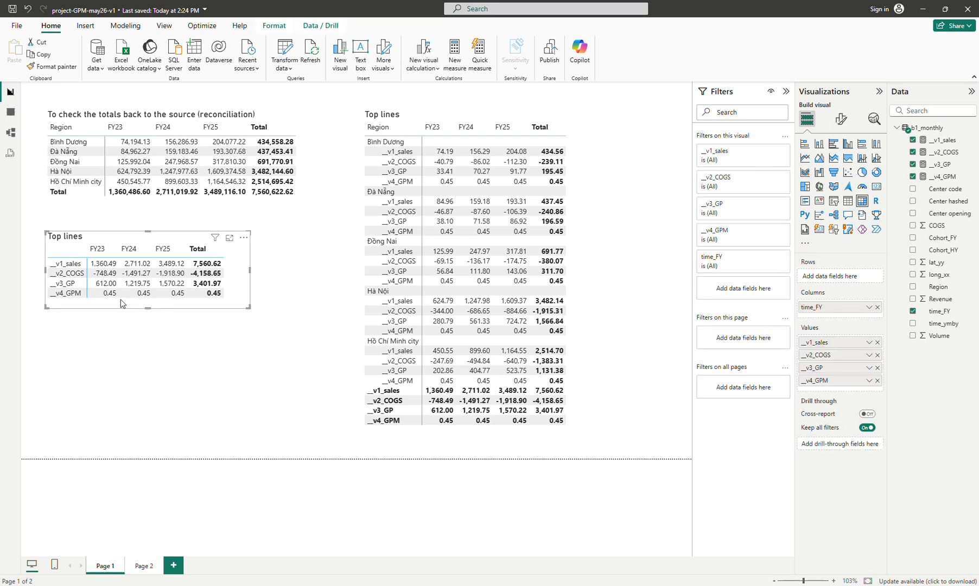
{"action": "left_click", "coordinate": [944, 177]}
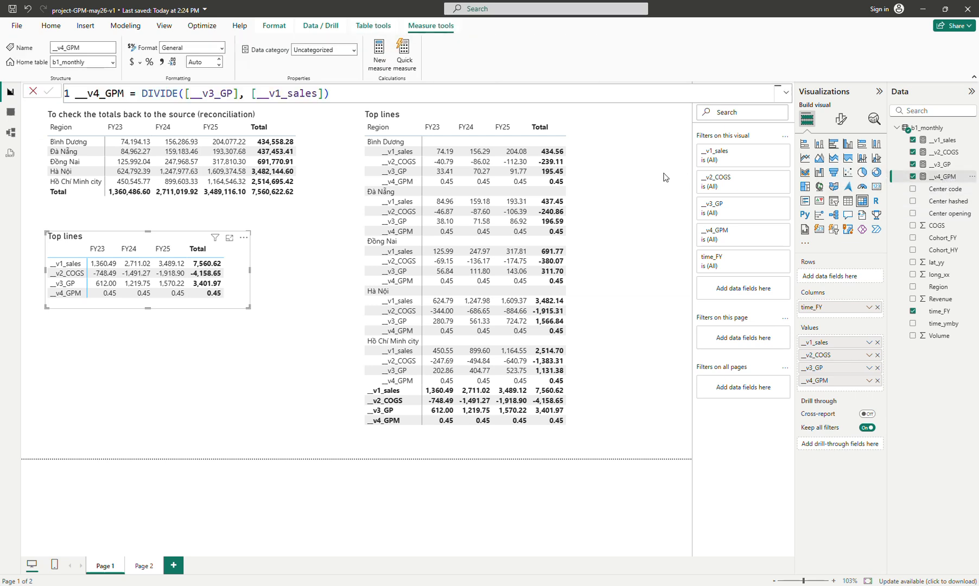
{"action": "left_click", "coordinate": [149, 63]}
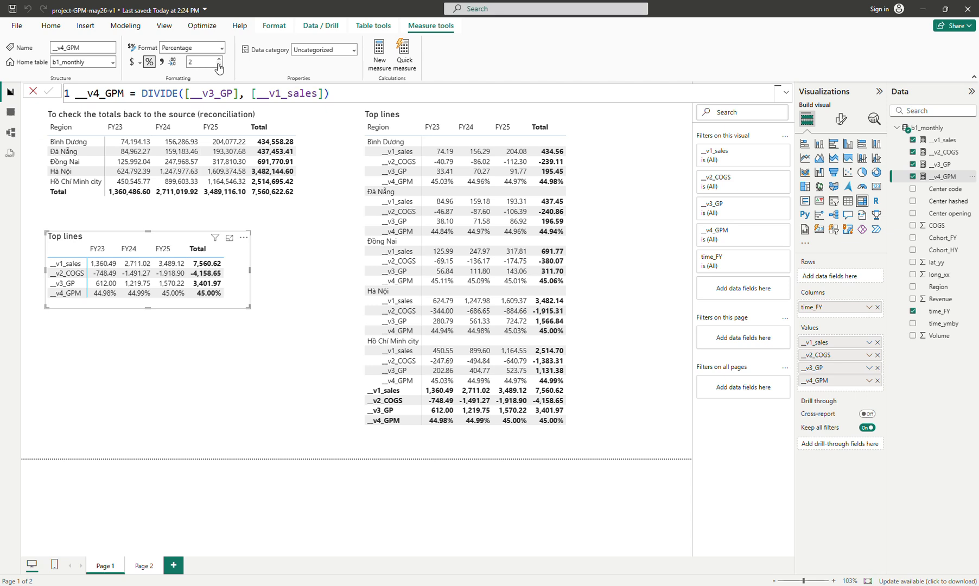
{"action": "left_click", "coordinate": [219, 65]}
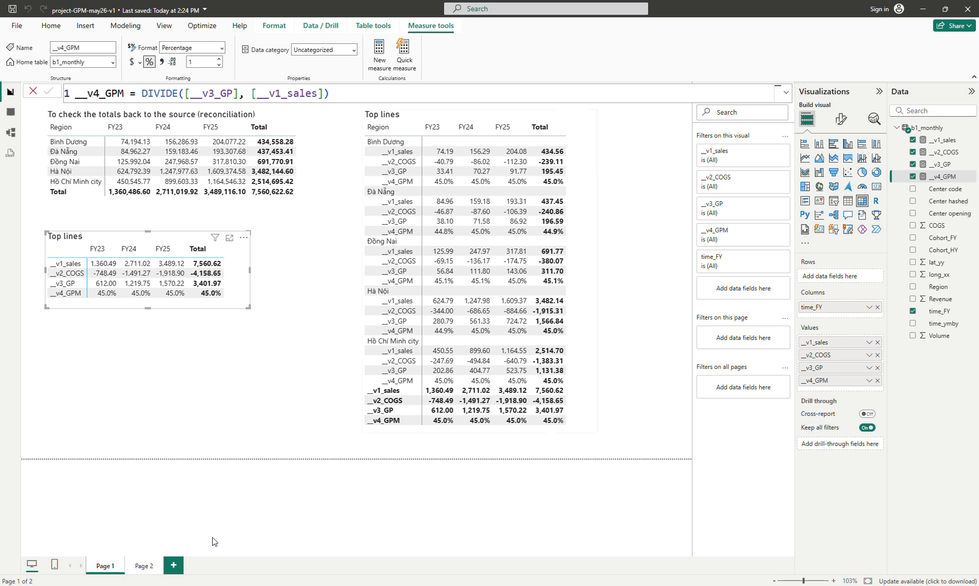
In the small Page 1 matrix's Specific column formatting, target the __v4_GPM series
{"action": "left_click", "coordinate": [142, 566]}
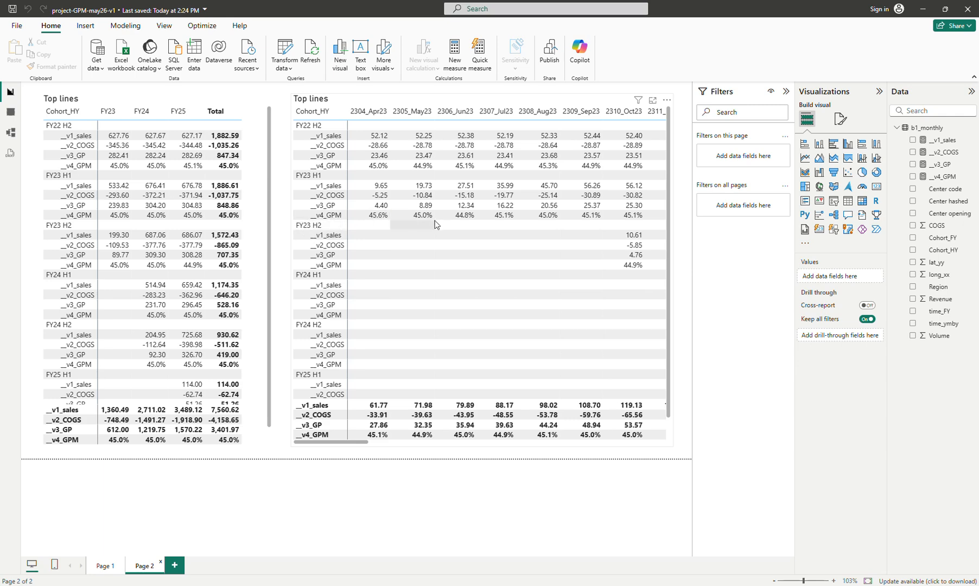
{"action": "left_click", "coordinate": [104, 567]}
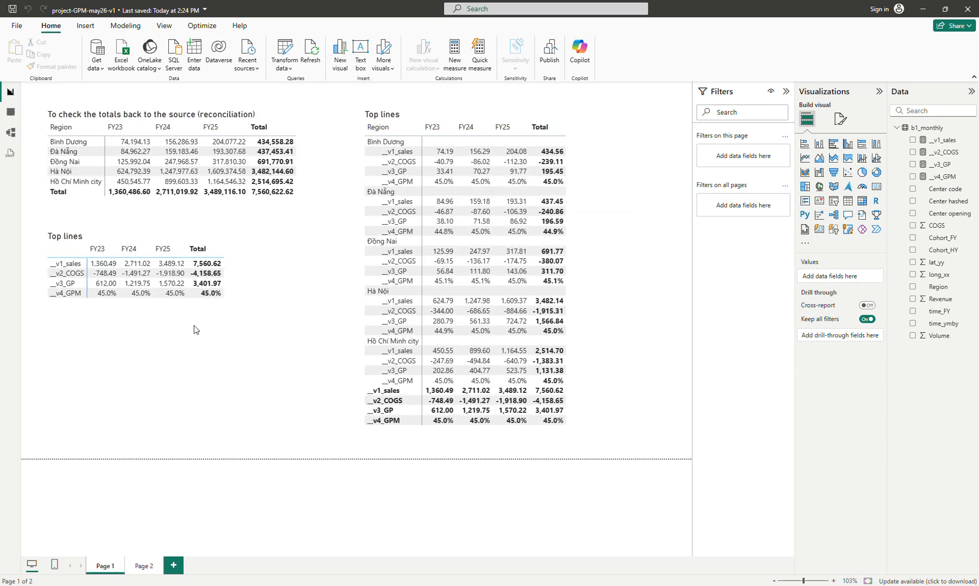
{"action": "left_click", "coordinate": [226, 303]}
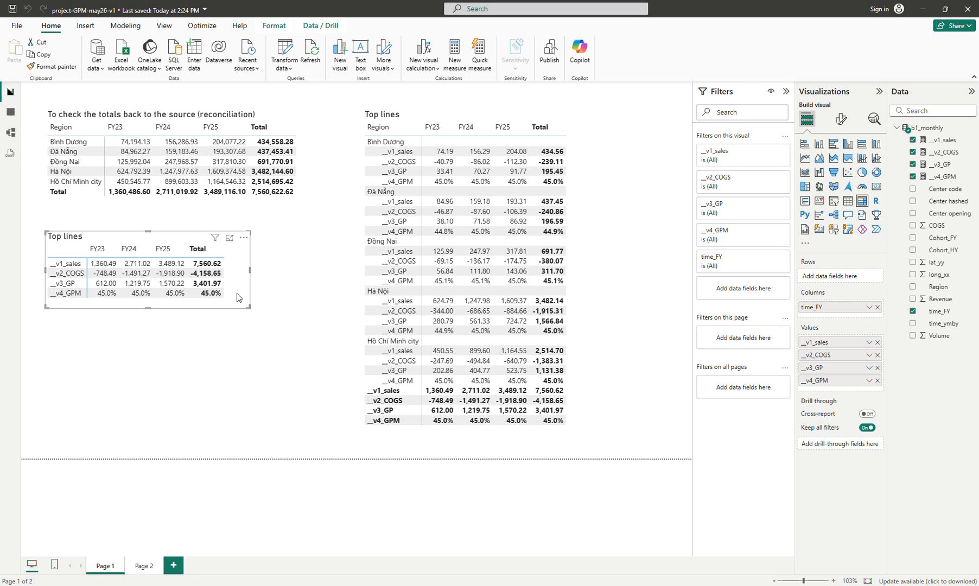
{"action": "left_click", "coordinate": [841, 118]}
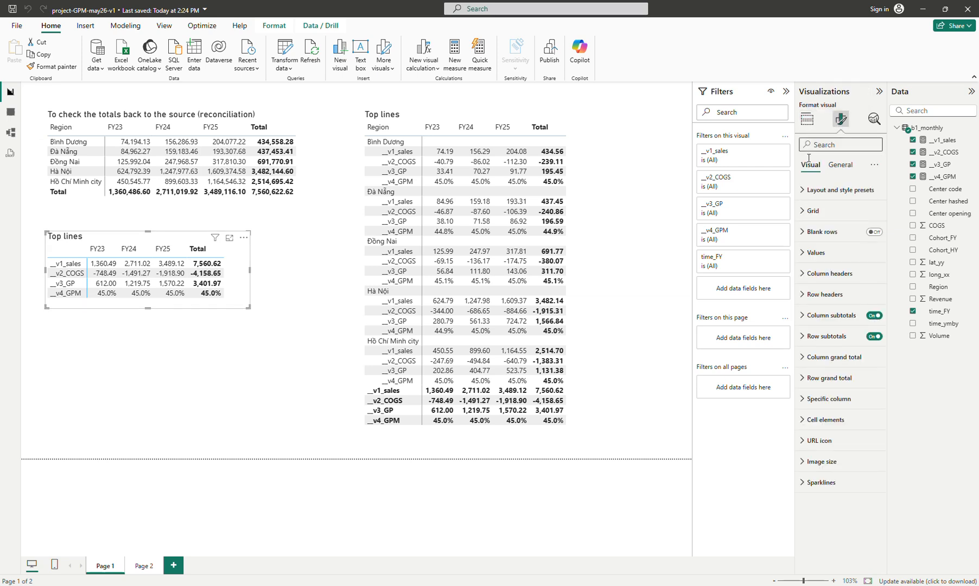
{"action": "left_click", "coordinate": [822, 400]}
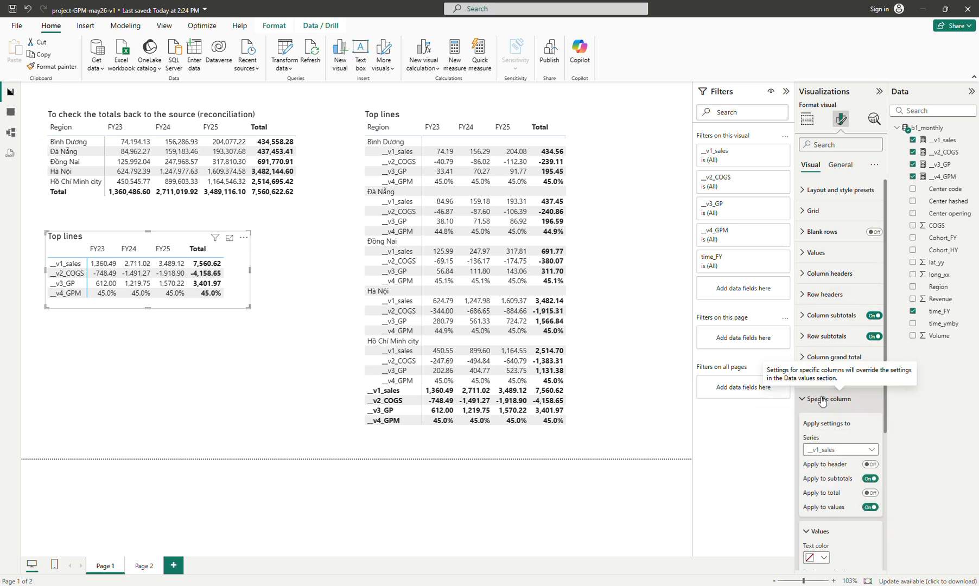
{"action": "scroll", "coordinate": [824, 391], "scroll_direction": "down", "scroll_amount": 3}
{"action": "left_click", "coordinate": [839, 297]}
{"action": "left_click", "coordinate": [825, 345]}
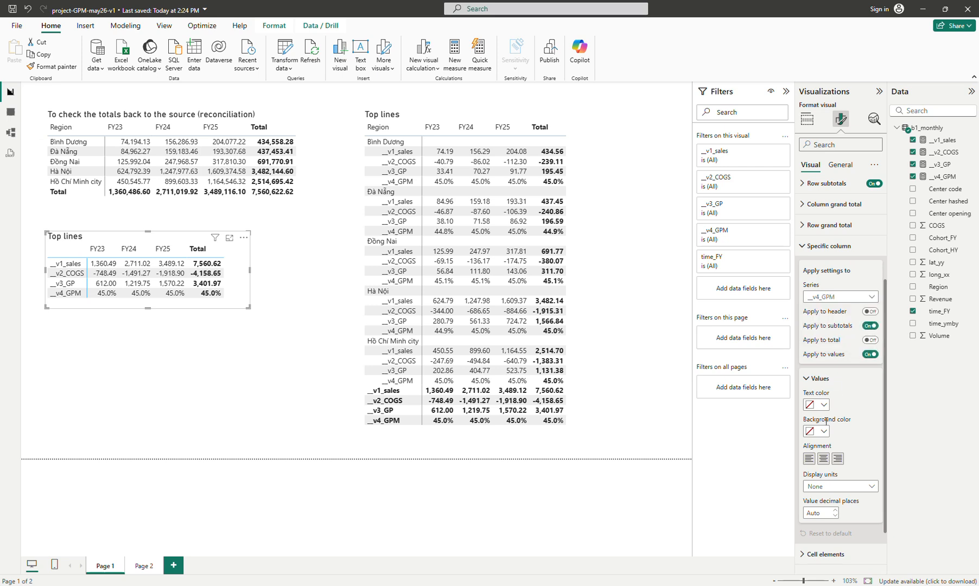
Set the __v4_GPM values' text colour to blue
{"action": "left_click", "coordinate": [823, 404]}
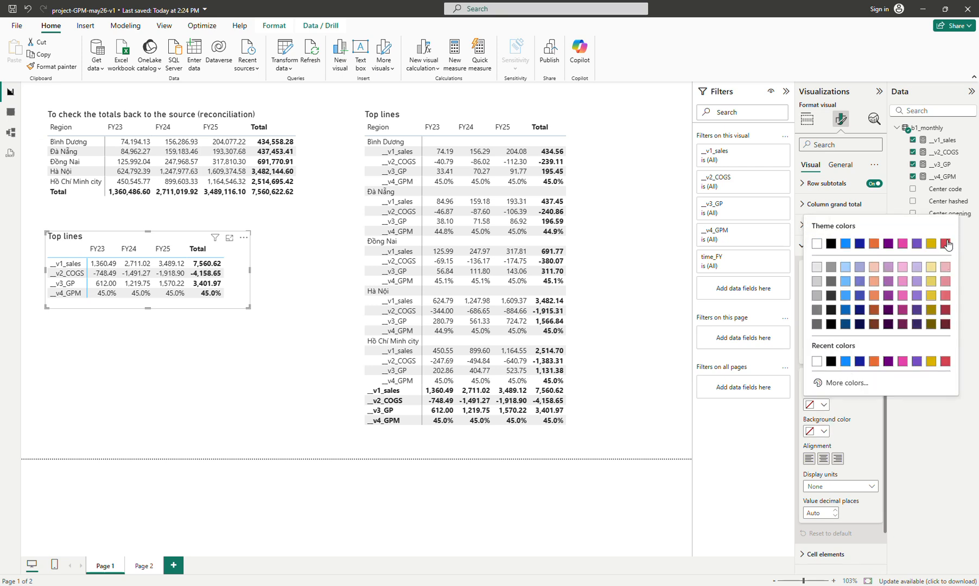
{"action": "left_click", "coordinate": [844, 244]}
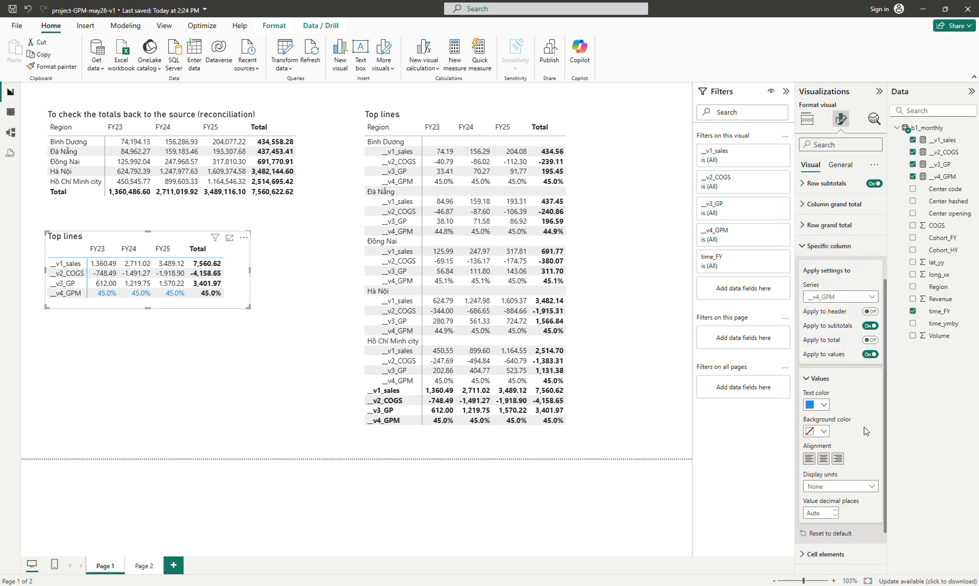
Change the __v4_GPM text colour to red, Theme color 8 (#D64550)
{"action": "scroll", "coordinate": [867, 431], "scroll_direction": "down", "scroll_amount": 2}
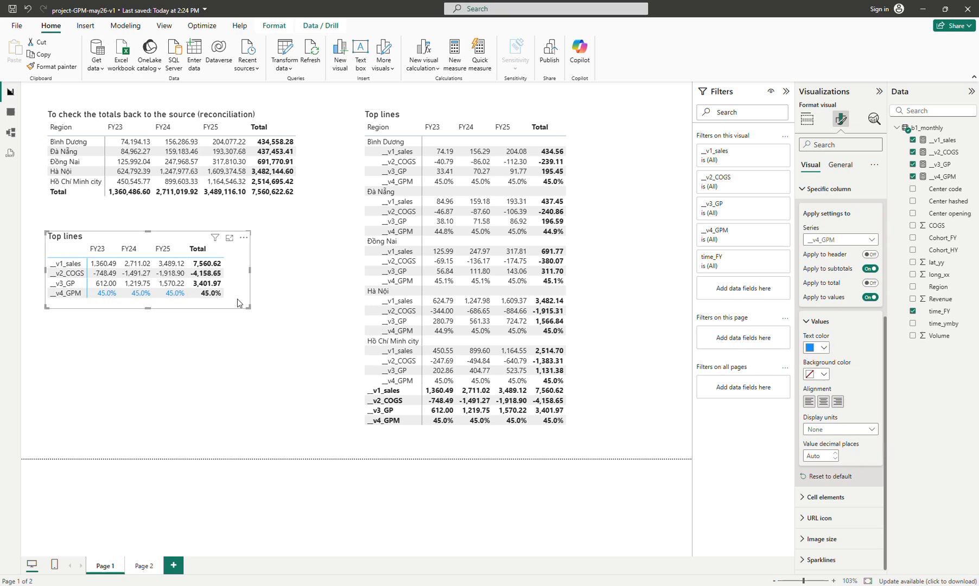
{"action": "left_click", "coordinate": [817, 348]}
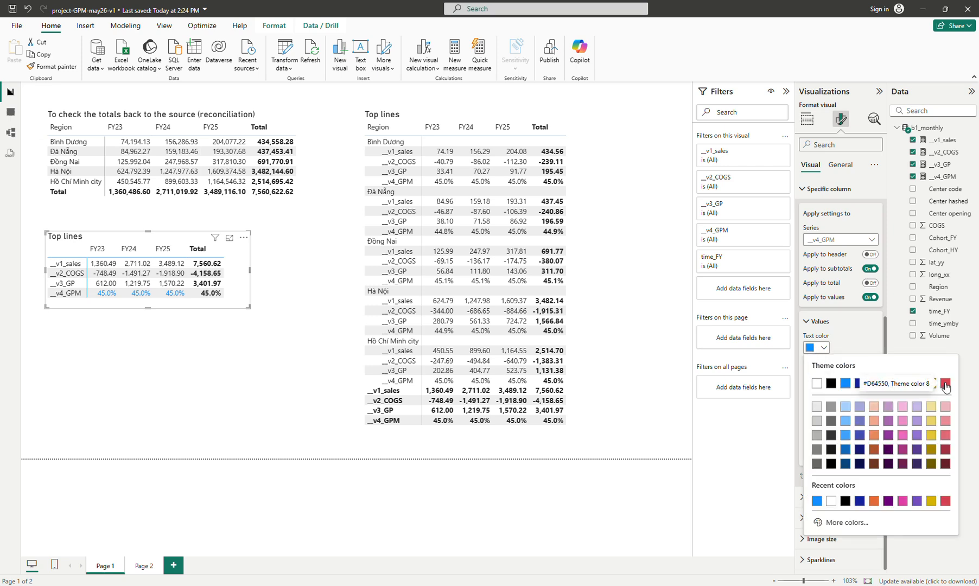
{"action": "left_click", "coordinate": [945, 384]}
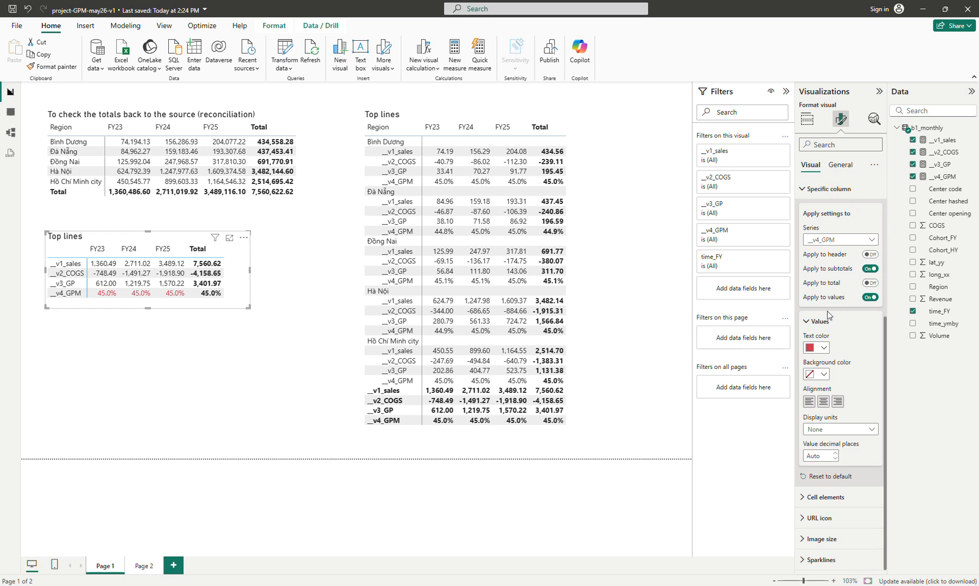
Turn on Apply to total and Apply to header for the __v4_GPM series, and nudge the small matrix slightly upward
{"action": "left_click", "coordinate": [875, 284]}
{"action": "left_click", "coordinate": [869, 254]}
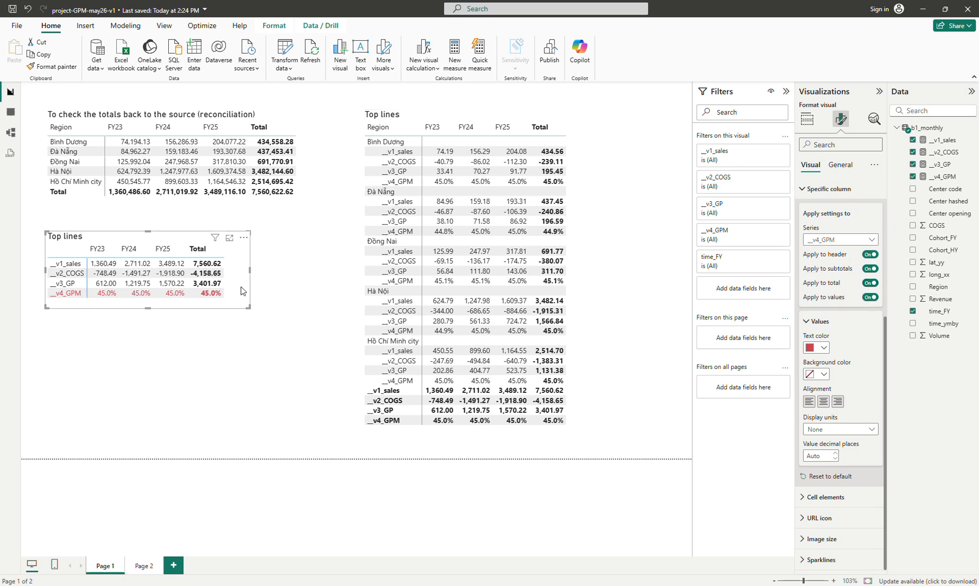
{"action": "left_click_drag", "start_coordinate": [242, 285], "coordinate": [238, 272]}
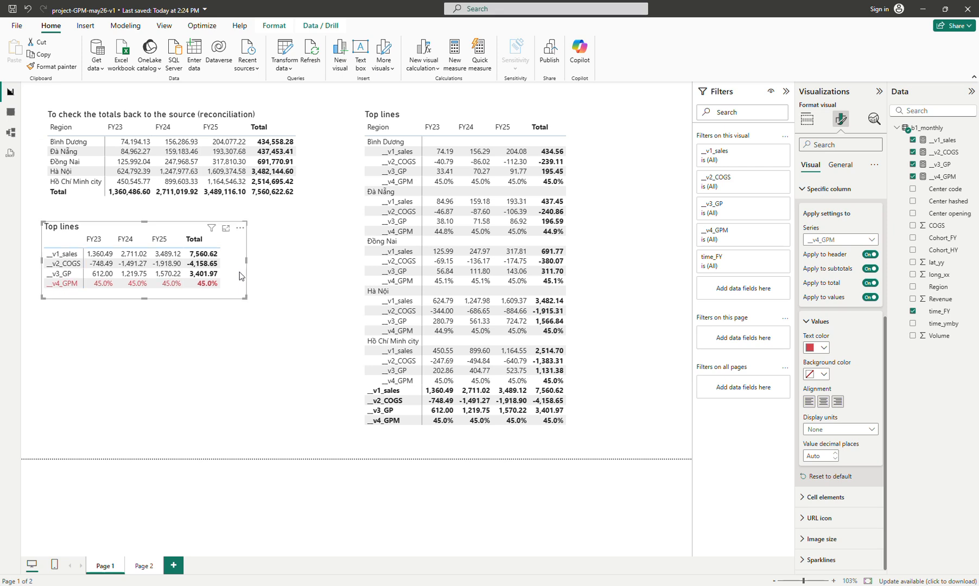
Copy the small matrix's formatting onto the Region Top lines matrix with Format Painter
{"action": "left_click", "coordinate": [53, 71]}
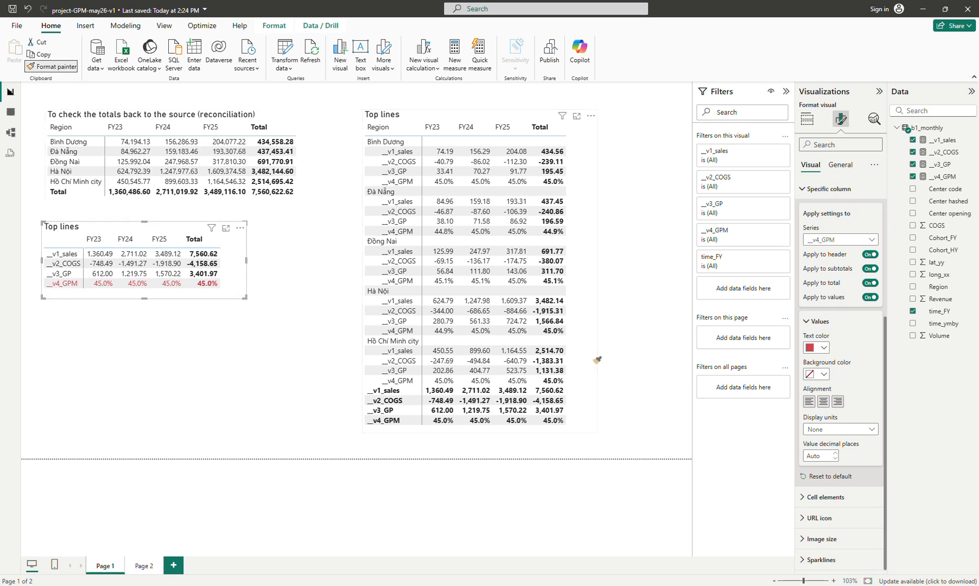
{"action": "left_click", "coordinate": [595, 348]}
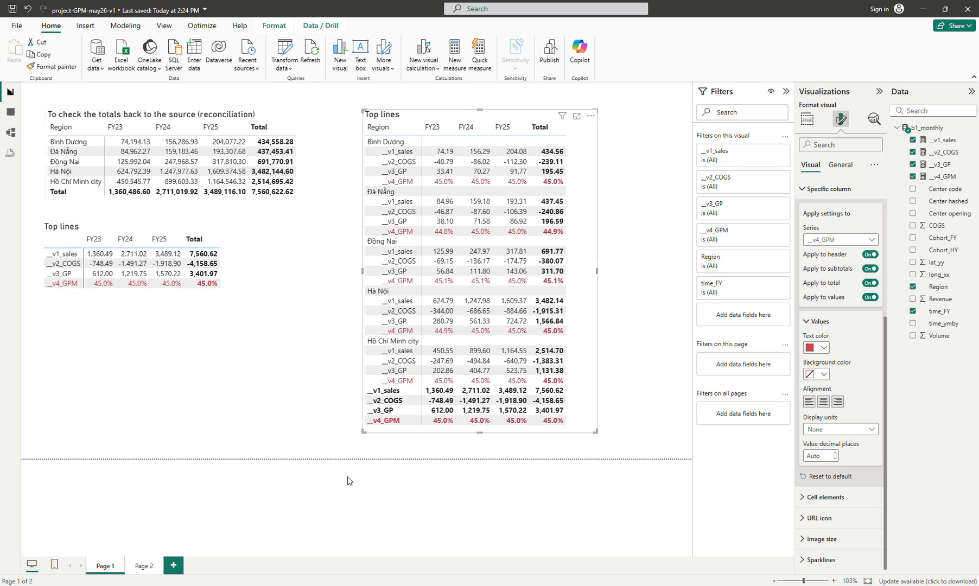
Copy the small Top lines matrix and paste it onto Page 2
{"action": "left_click", "coordinate": [238, 277]}
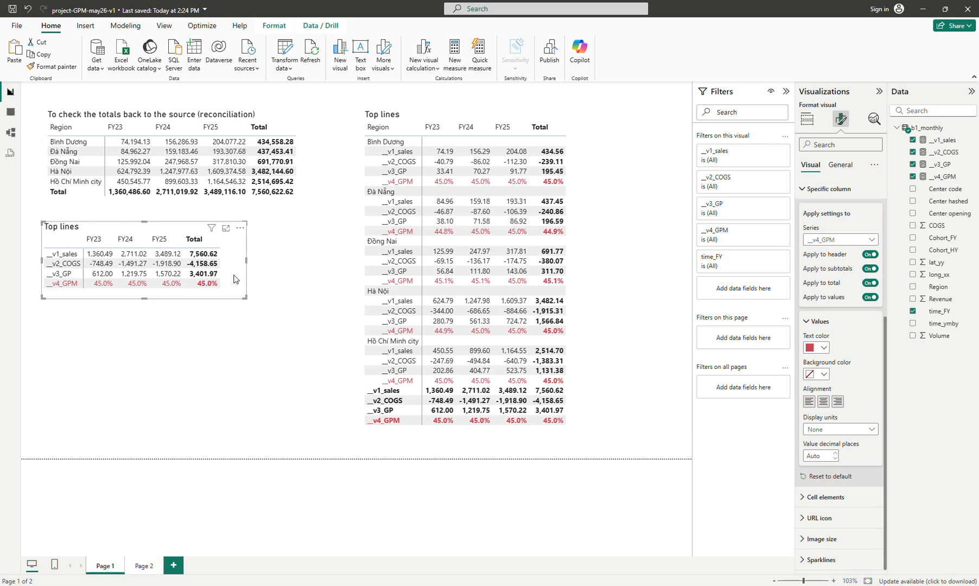
{"action": "left_click", "coordinate": [144, 565]}
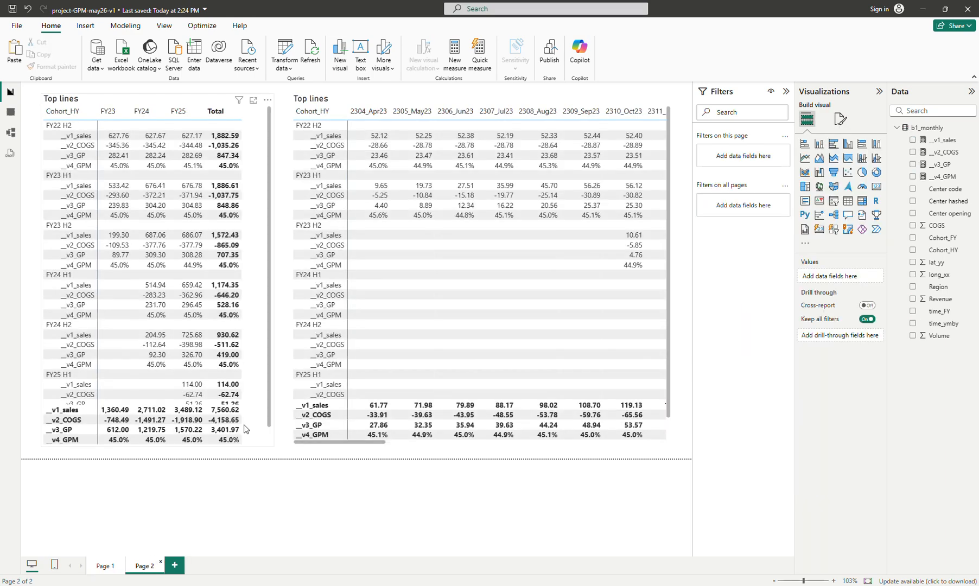
{"action": "key", "text": "ctrl+v"}
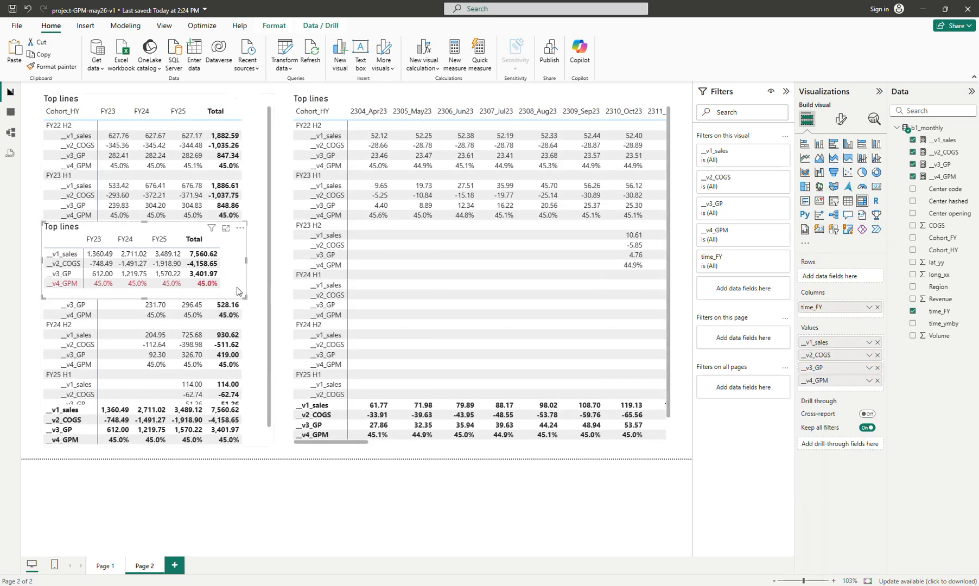
Copy the small matrix's formatting onto the yearly Cohort_HY Top lines matrix with Format Painter
{"action": "left_click_drag", "start_coordinate": [91, 234], "coordinate": [222, 94]}
{"action": "left_click", "coordinate": [44, 65]}
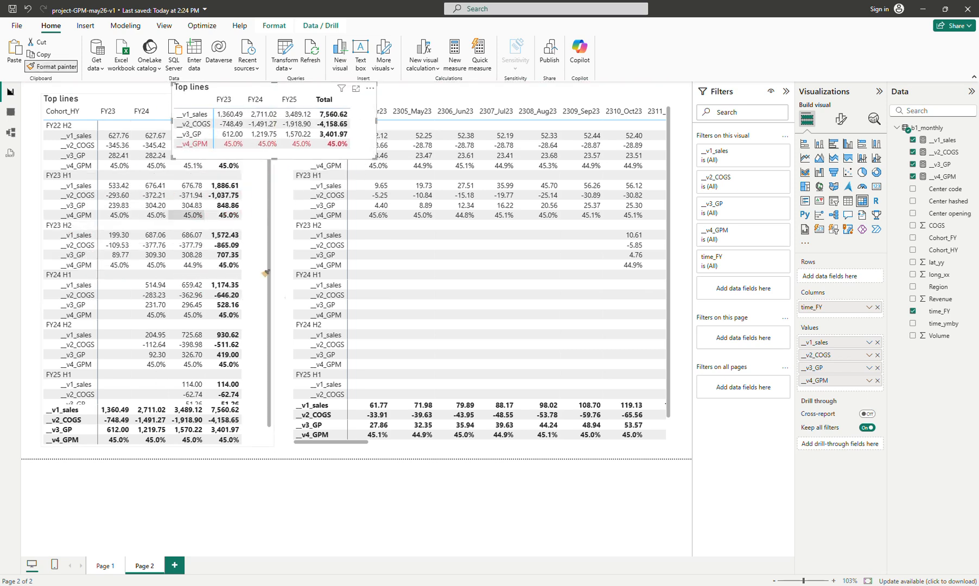
{"action": "left_click", "coordinate": [255, 300]}
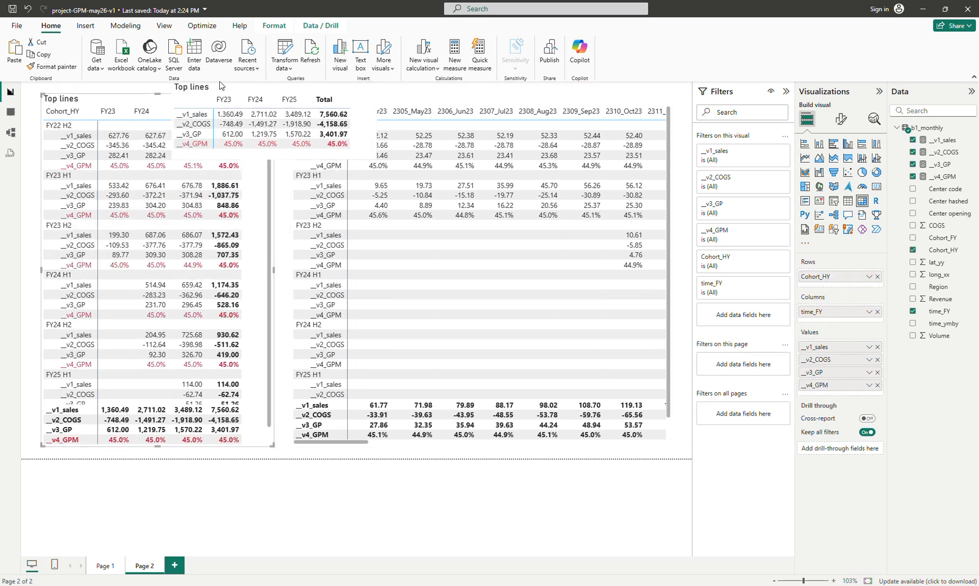
Copy the small matrix's formatting onto the monthly Cohort_HY Top lines matrix with Format Painter
{"action": "left_click", "coordinate": [355, 120]}
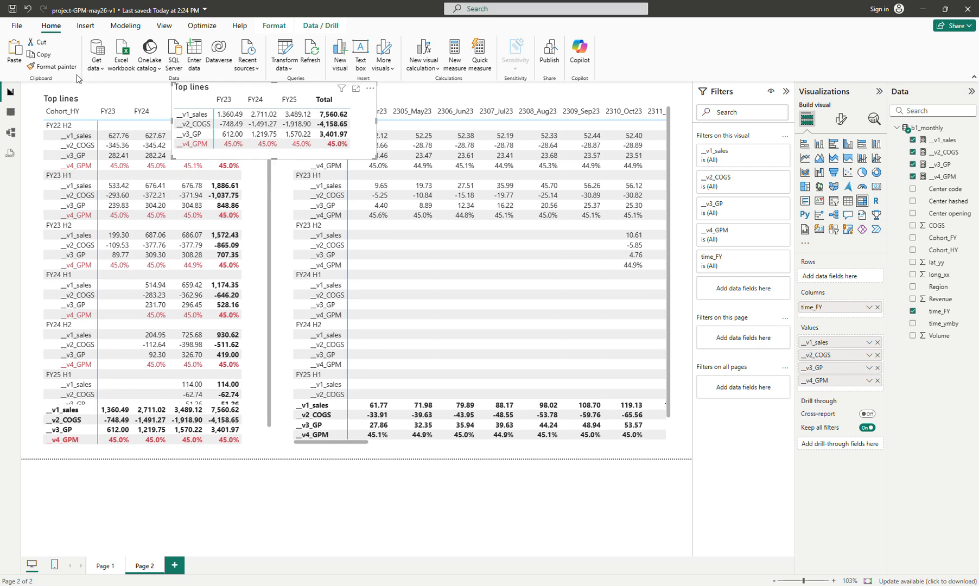
{"action": "left_click", "coordinate": [54, 66]}
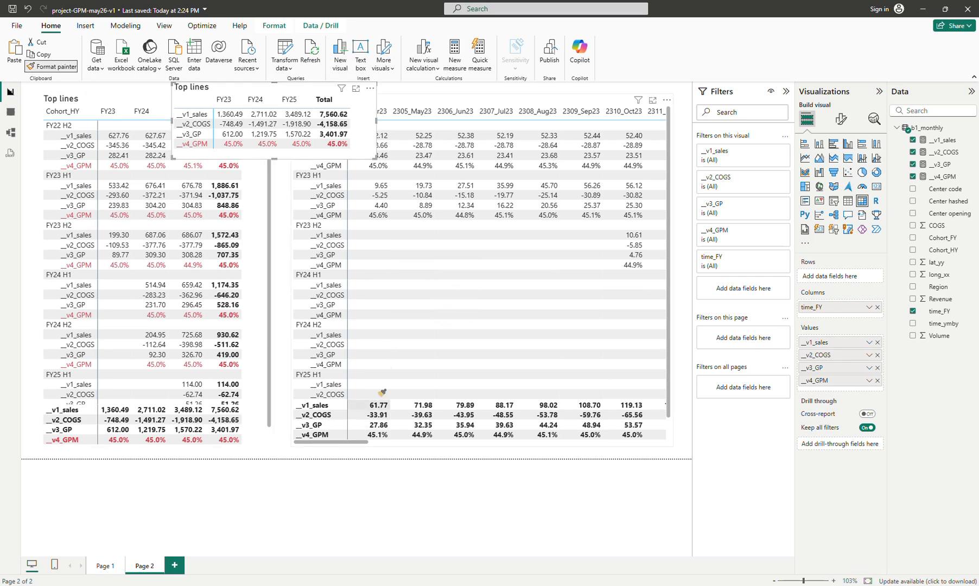
{"action": "left_click", "coordinate": [474, 128]}
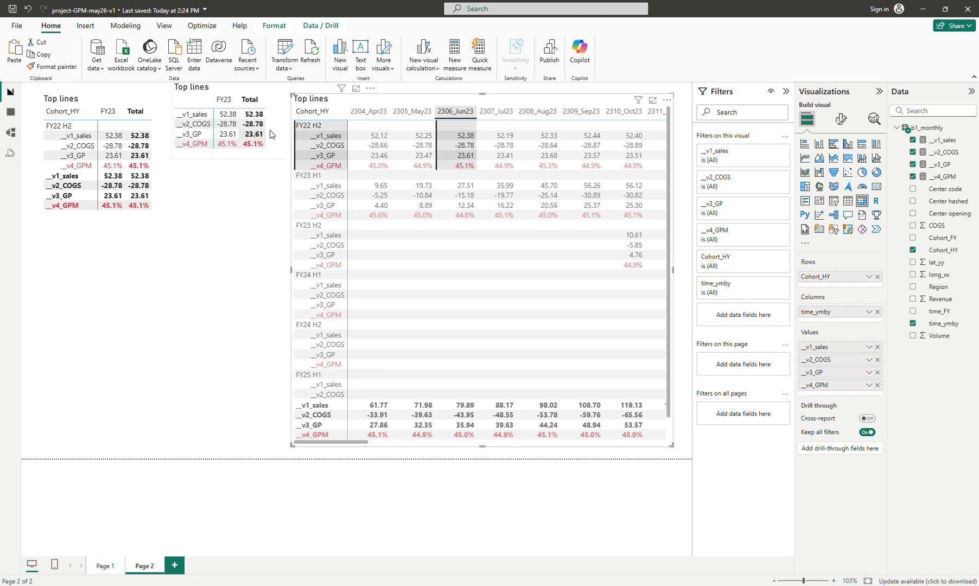
{"action": "left_click", "coordinate": [465, 135]}
{"action": "left_click", "coordinate": [464, 136]}
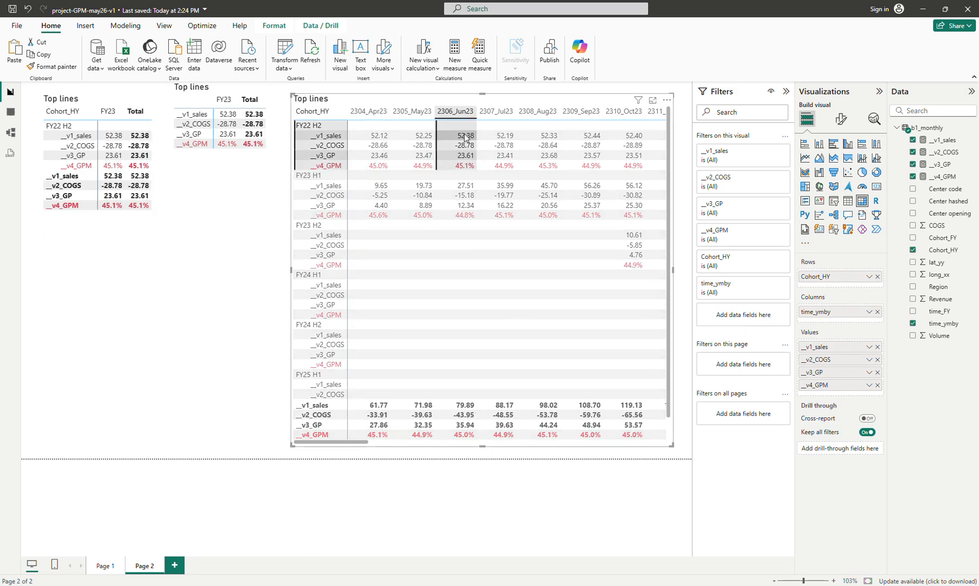
{"action": "left_click", "coordinate": [466, 138]}
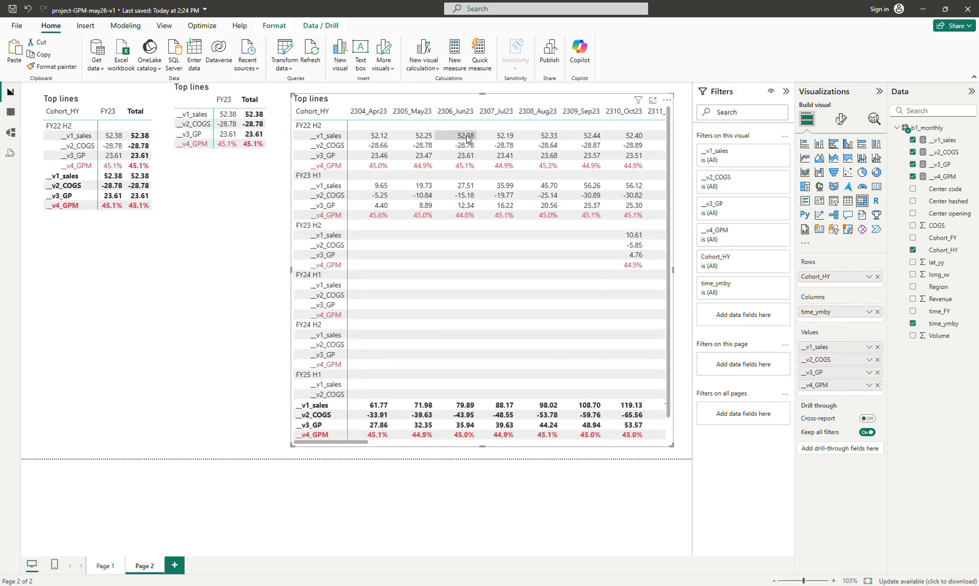
Remove the small Top lines matrix from Page 2
{"action": "left_click", "coordinate": [277, 155]}
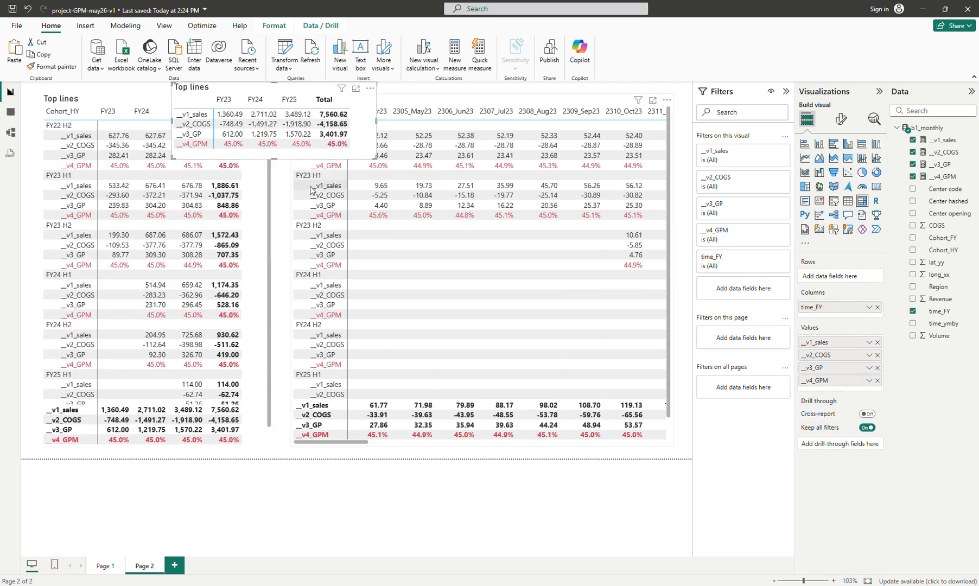
{"action": "left_click", "coordinate": [370, 87]}
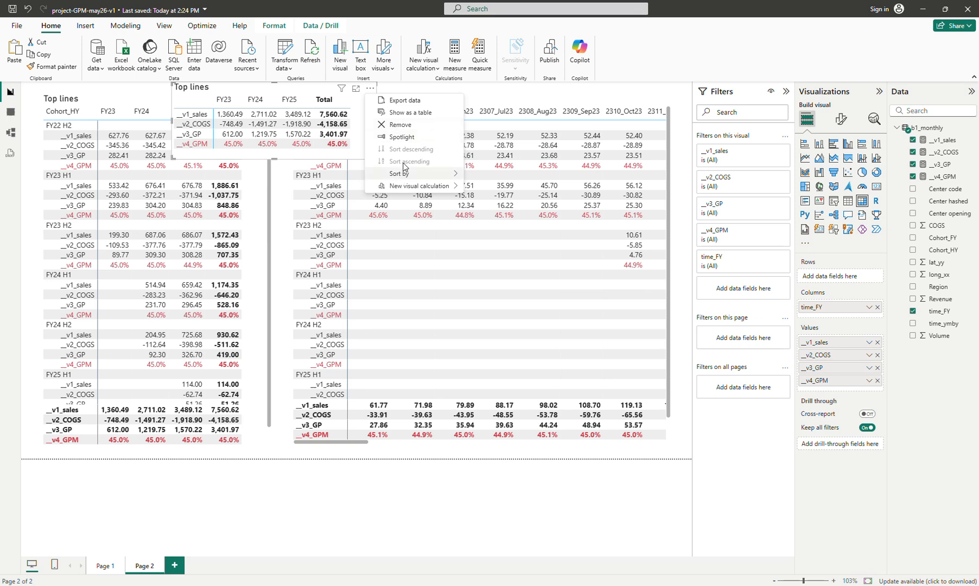
{"action": "left_click", "coordinate": [401, 125]}
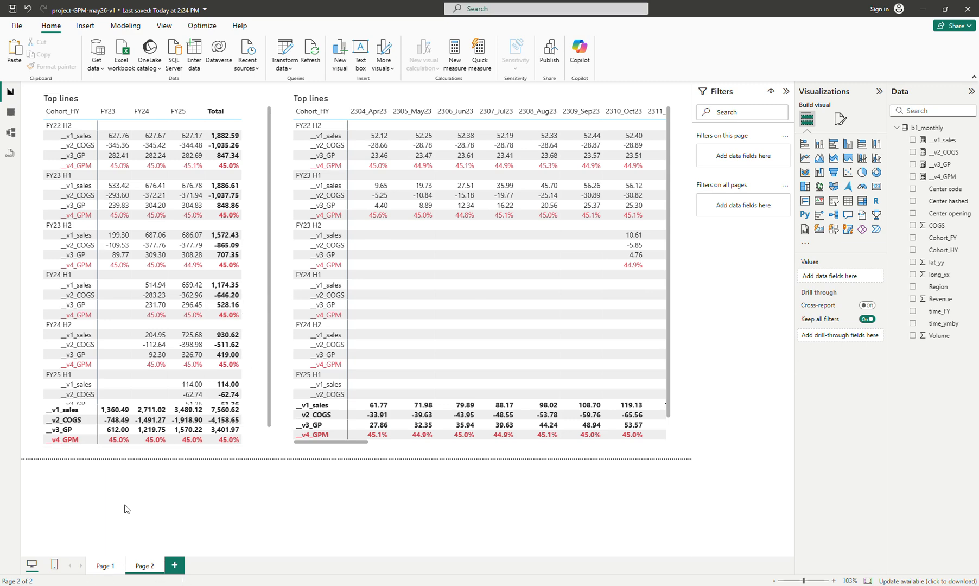
{"action": "left_click", "coordinate": [105, 565]}
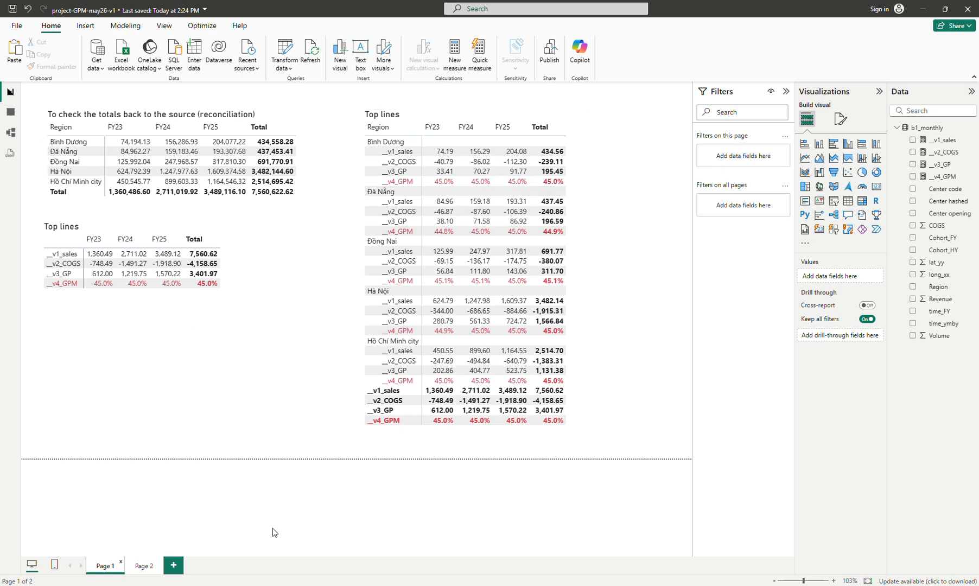
{"action": "left_click", "coordinate": [144, 565]}
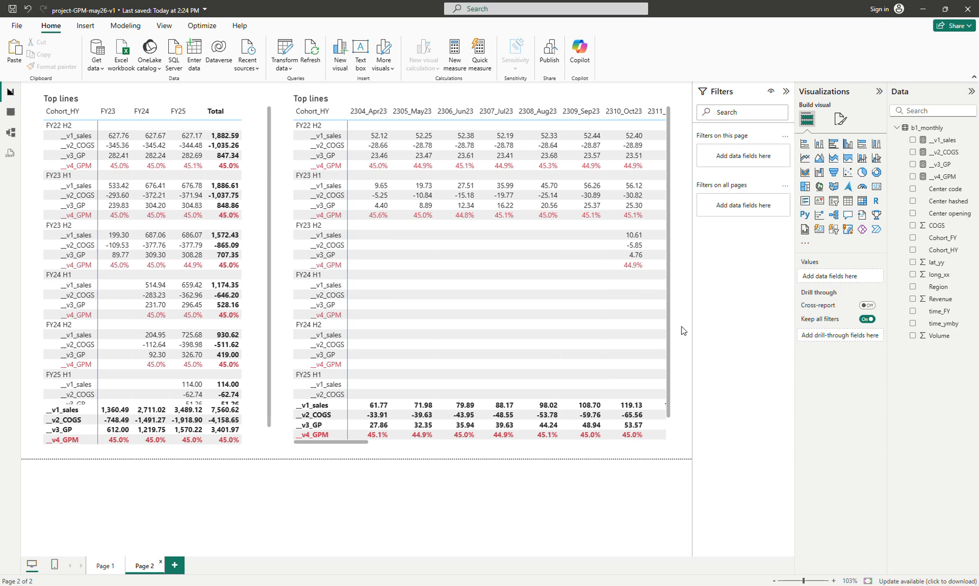
{"action": "left_click", "coordinate": [106, 567]}
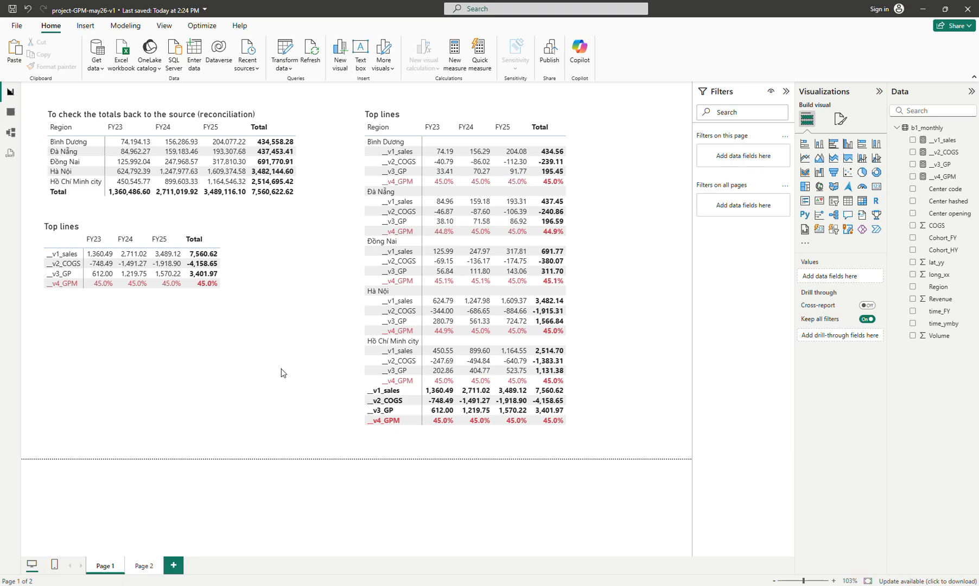
Review the source spreadsheet's TOC totals and monthly_POS_data sheet in the browser
{"action": "left_click", "coordinate": [541, 585]}
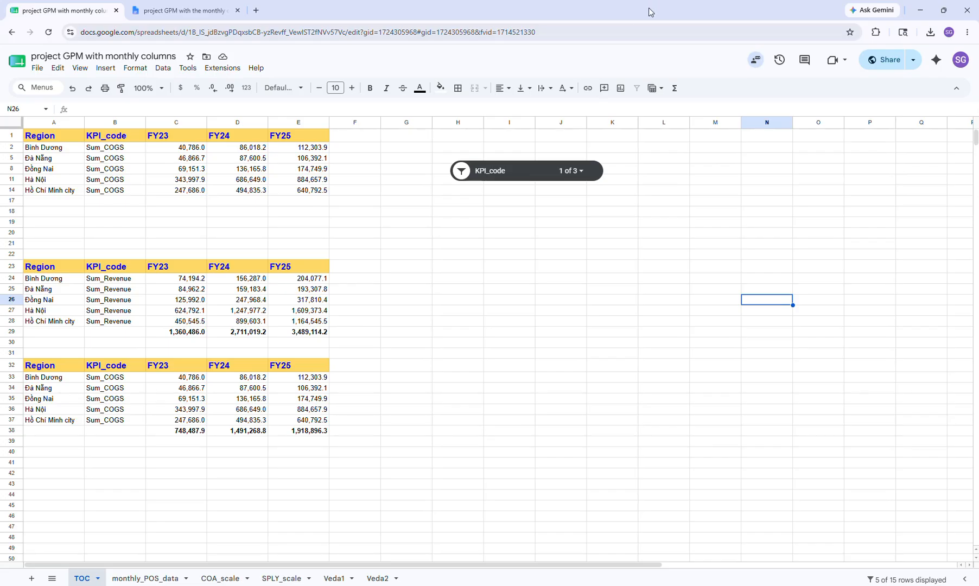
{"action": "left_click_drag", "start_coordinate": [650, 12], "coordinate": [748, 89]}
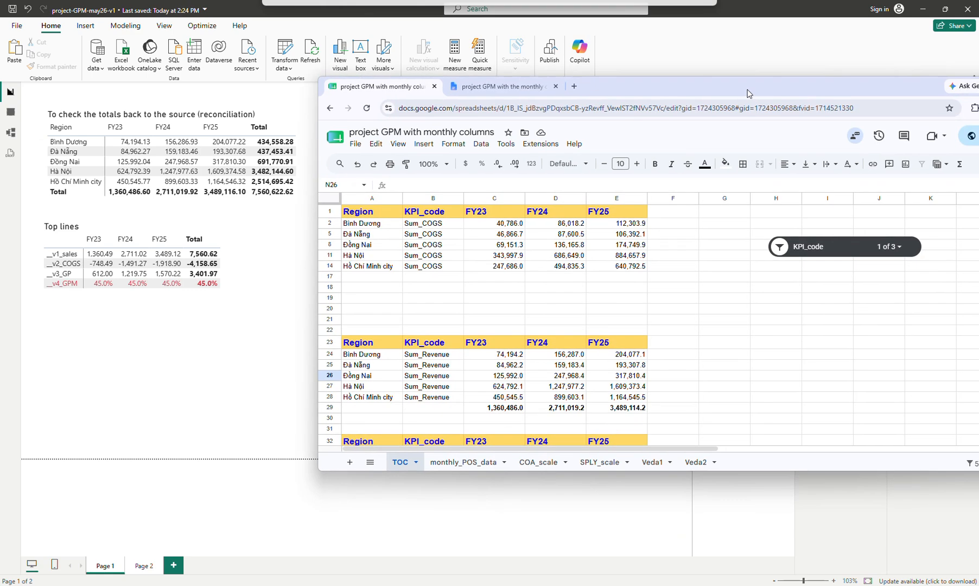
{"action": "scroll", "coordinate": [426, 329], "scroll_direction": "down", "scroll_amount": 1}
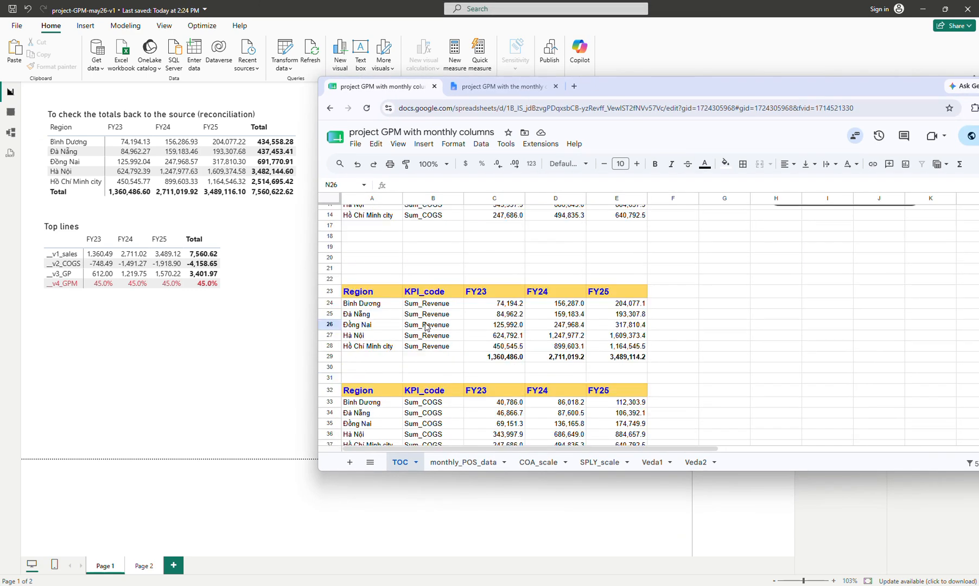
{"action": "left_click", "coordinate": [460, 359]}
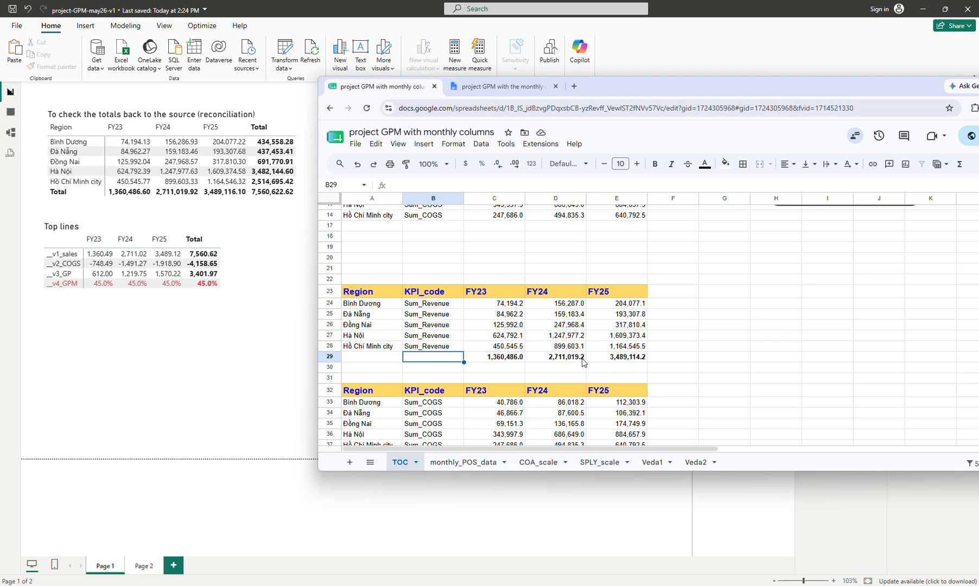
{"action": "left_click", "coordinate": [766, 307]}
{"action": "scroll", "coordinate": [764, 308], "scroll_direction": "down", "scroll_amount": 4}
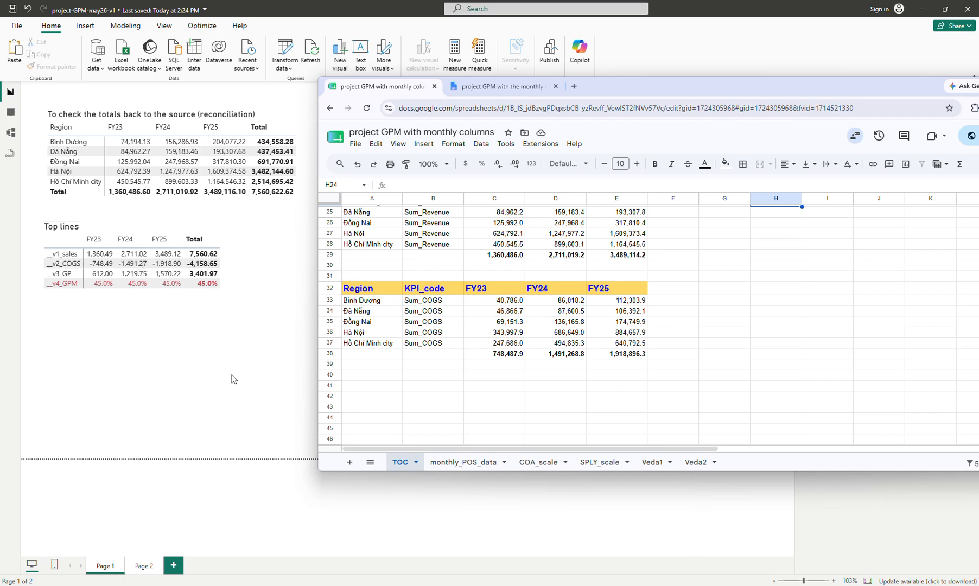
{"action": "double_click", "coordinate": [678, 82]}
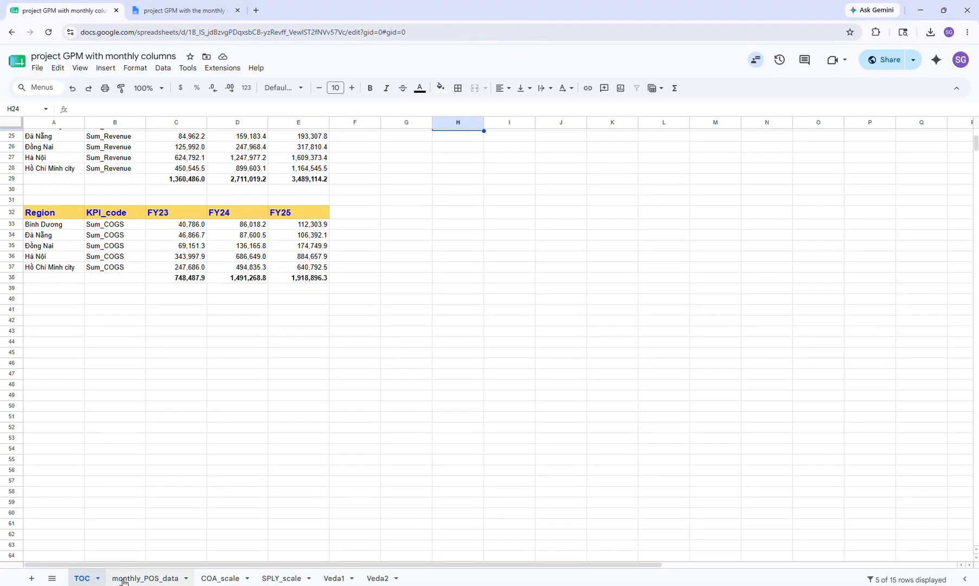
{"action": "left_click", "coordinate": [123, 579]}
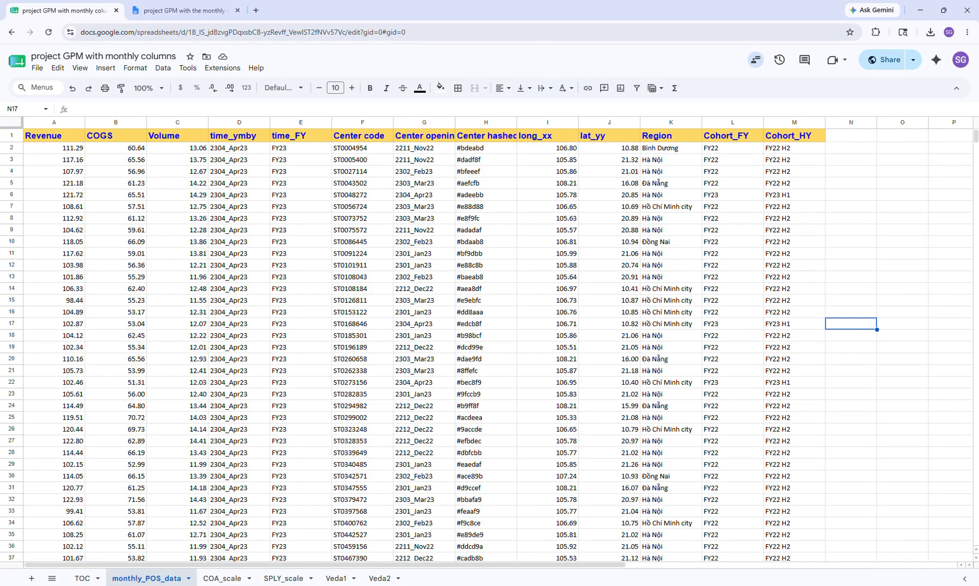
{"action": "key", "text": "alt+Tab"}
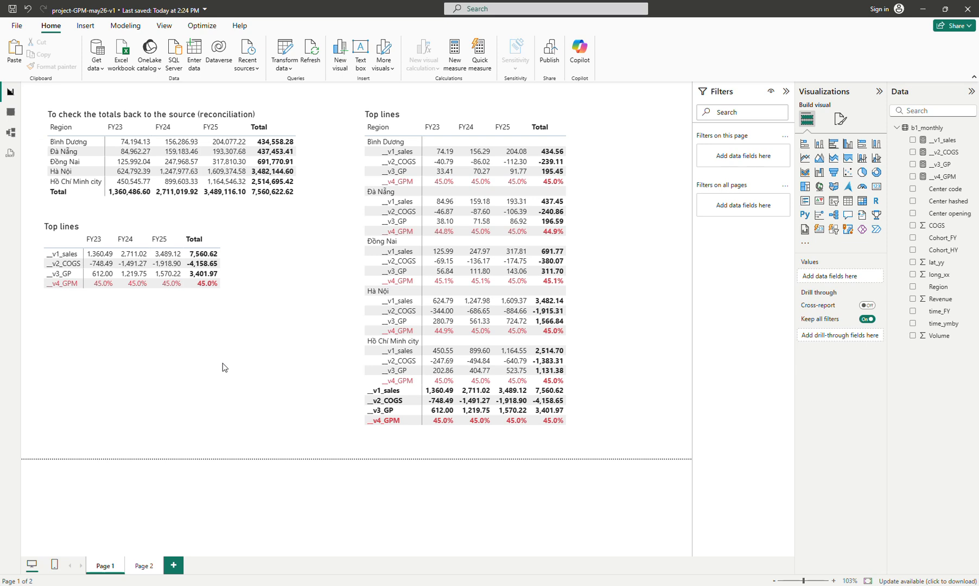
{"action": "left_click", "coordinate": [144, 565]}
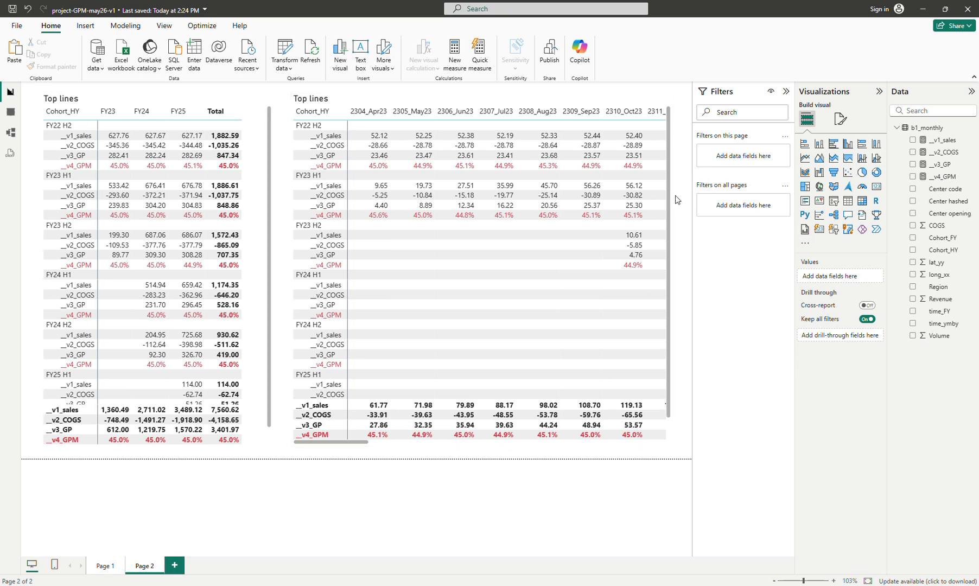
{"action": "left_click", "coordinate": [94, 65]}
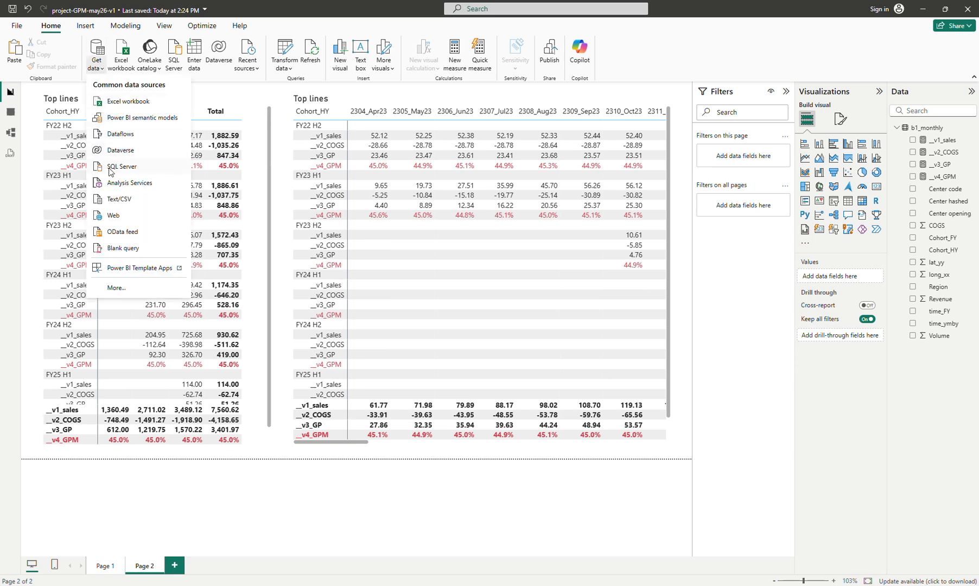
{"action": "left_click", "coordinate": [115, 196]}
{"action": "double_click", "coordinate": [330, 243]}
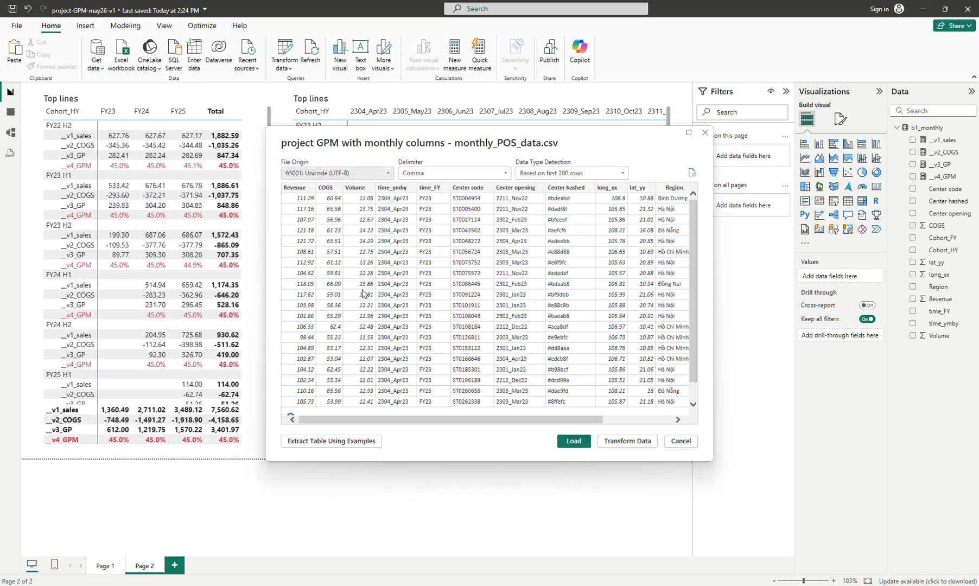
{"action": "left_click", "coordinate": [704, 134]}
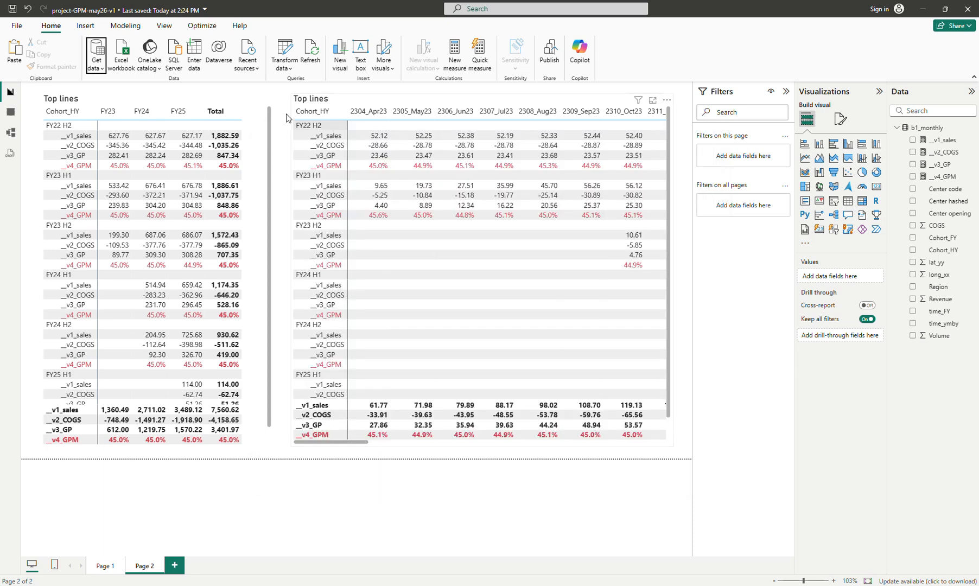
Import COA_scale.csv through Text/CSV and open it in Power Query for transformation
{"action": "left_click", "coordinate": [94, 69]}
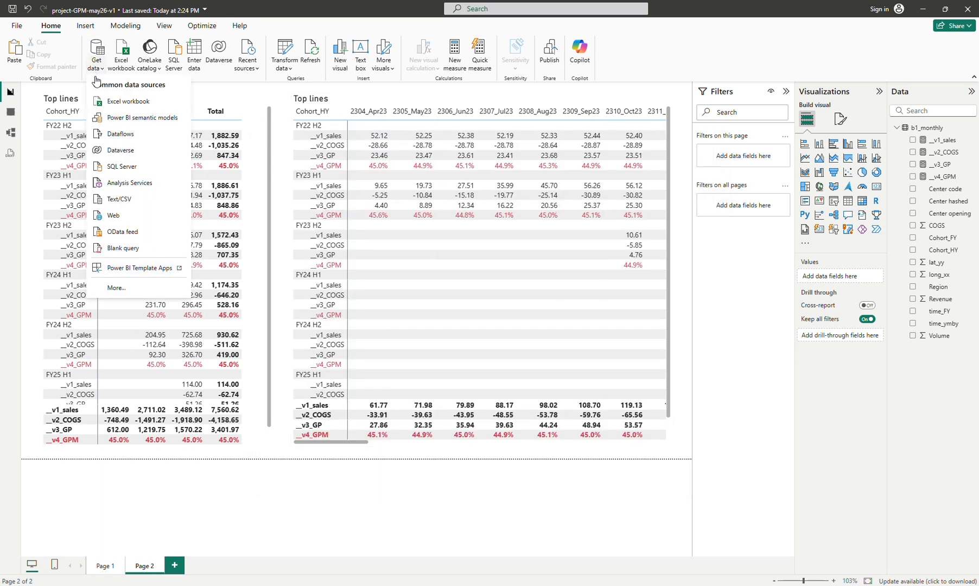
{"action": "left_click", "coordinate": [131, 200]}
{"action": "double_click", "coordinate": [263, 238]}
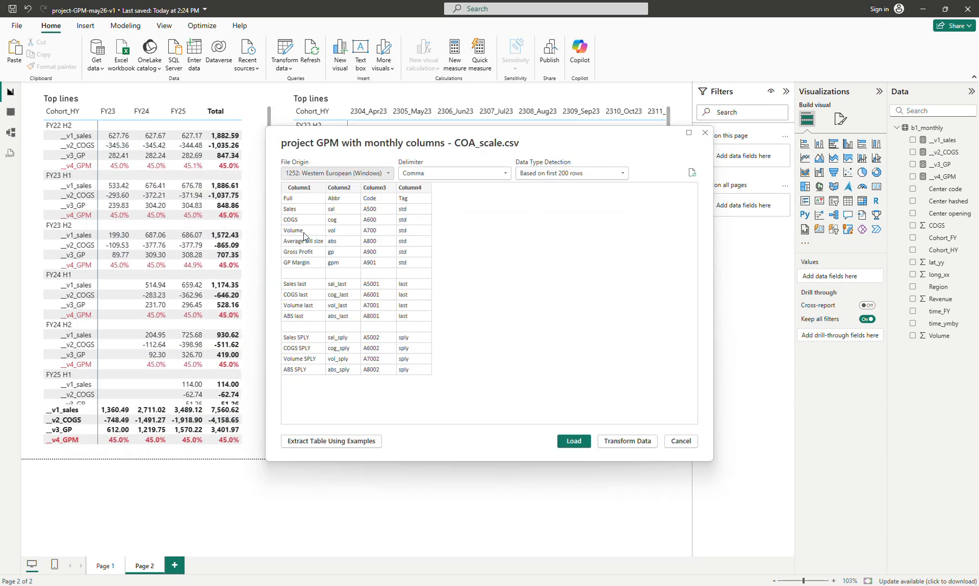
{"action": "key", "text": "alt+Tab"}
{"action": "left_click", "coordinate": [262, 308]}
{"action": "left_click", "coordinate": [627, 441]}
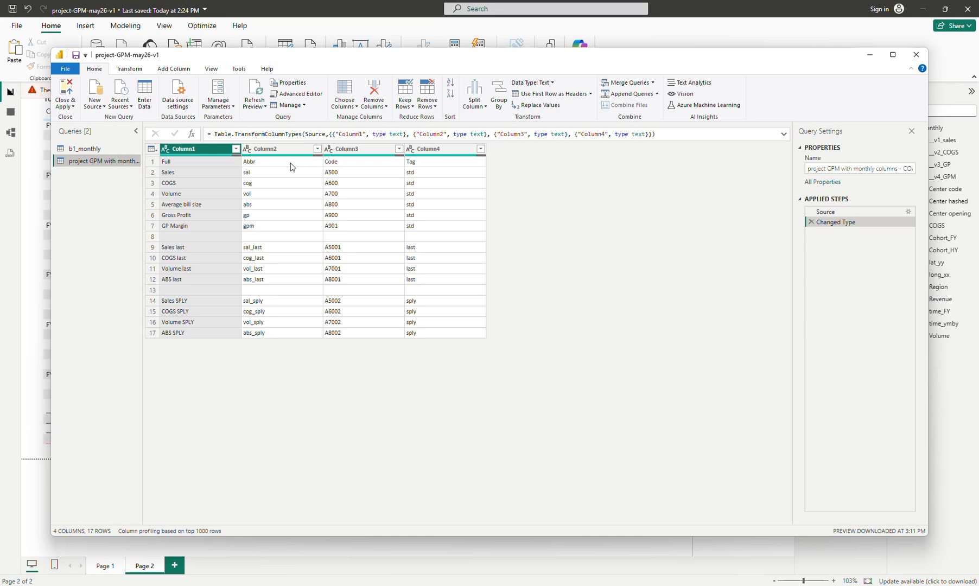
Promote the first row to headers, rename the query b2_coa, and close and apply
{"action": "left_click", "coordinate": [538, 93]}
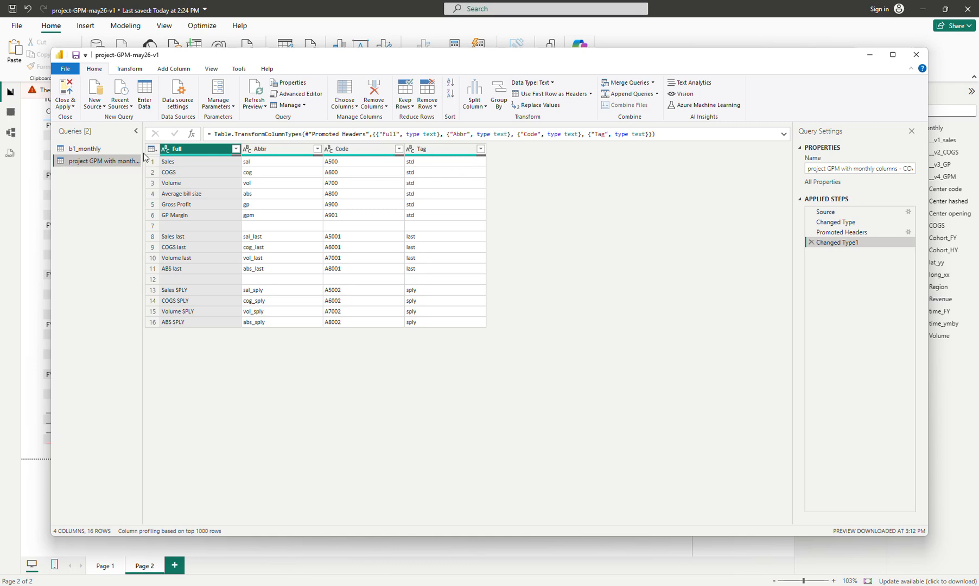
{"action": "double_click", "coordinate": [105, 161]}
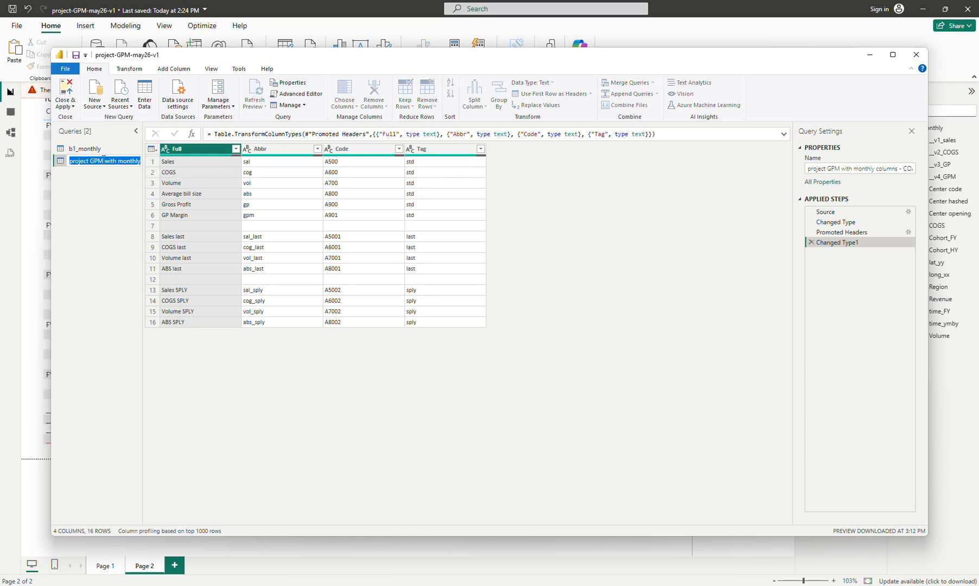
{"action": "type", "text": "b2_coa"}
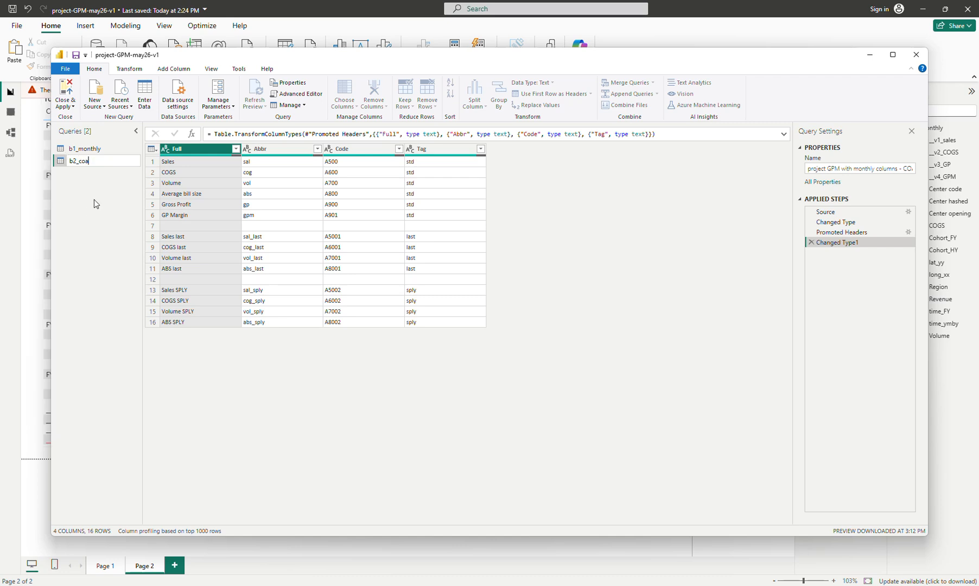
{"action": "left_click", "coordinate": [67, 104]}
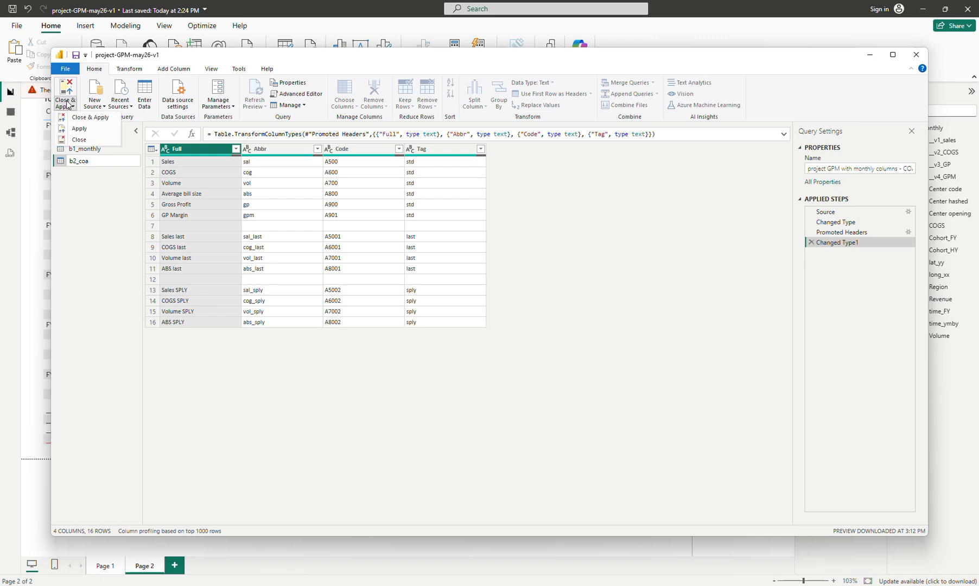
{"action": "left_click", "coordinate": [90, 119]}
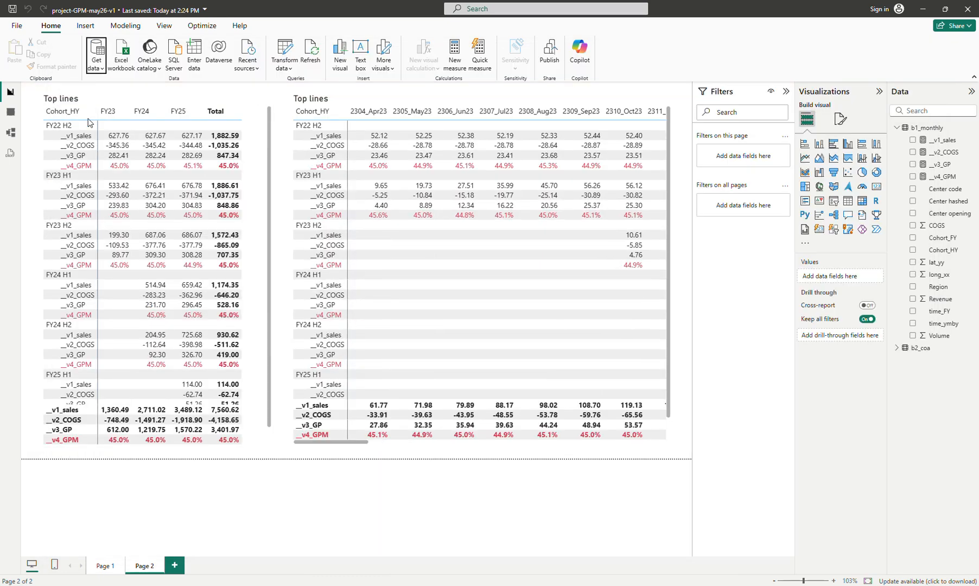
Add a new Page 3 and expand the b2_coa table's fields in the data list
{"action": "left_click", "coordinate": [175, 565]}
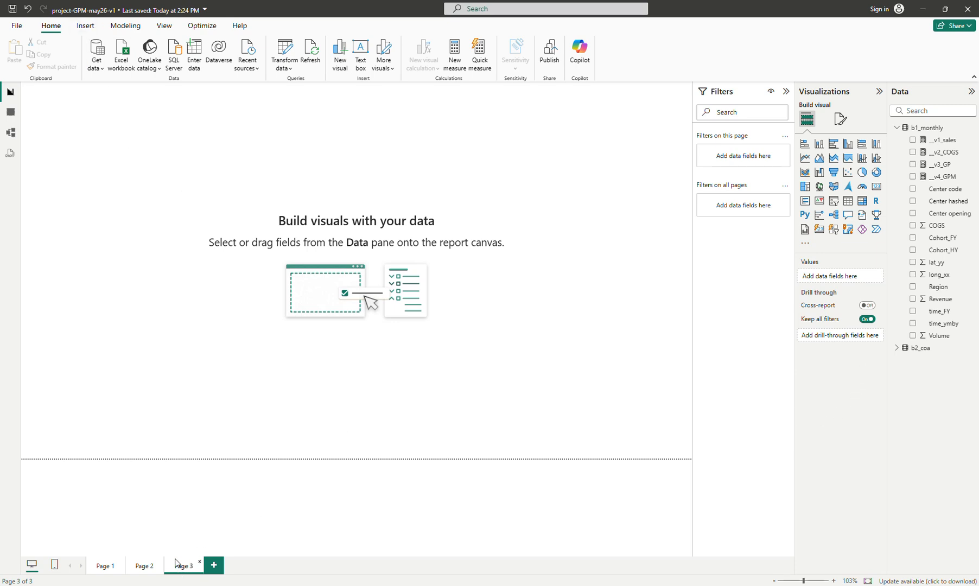
{"action": "left_click", "coordinate": [898, 350]}
{"action": "left_click", "coordinate": [140, 564]}
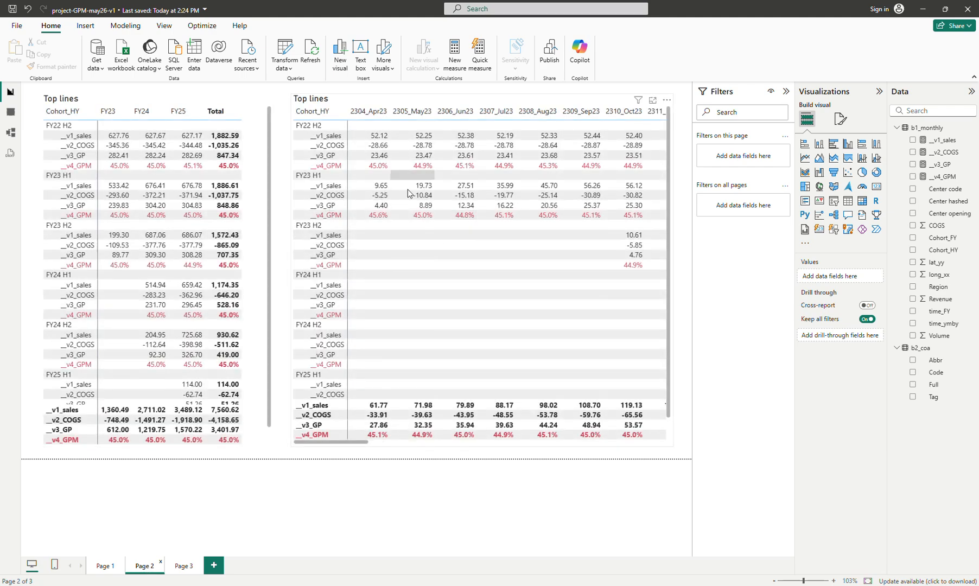
On Page 3, add a table visual with b2_coa's Full field, resize it, and add b1_monthly's time_FY field
{"action": "left_click", "coordinate": [183, 565]}
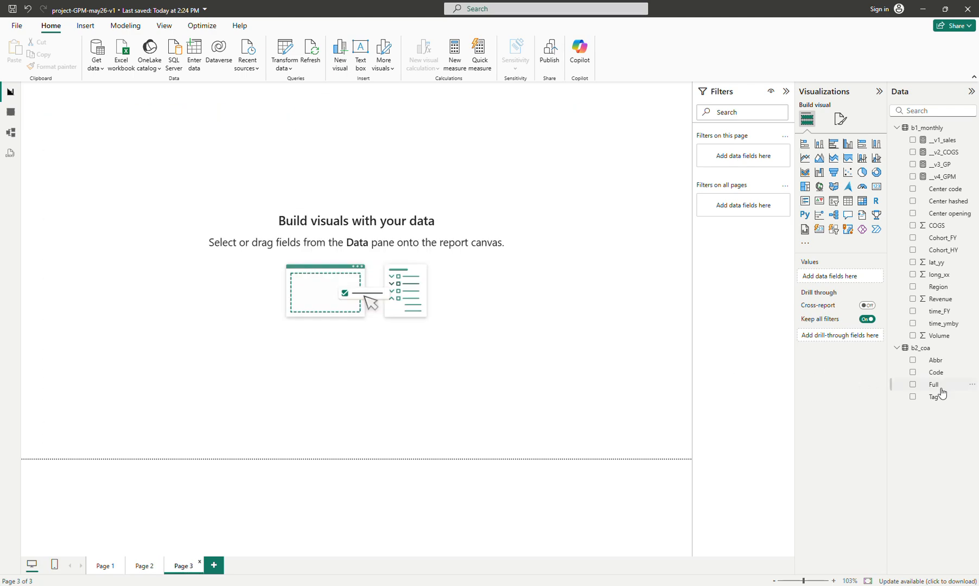
{"action": "left_click", "coordinate": [912, 385]}
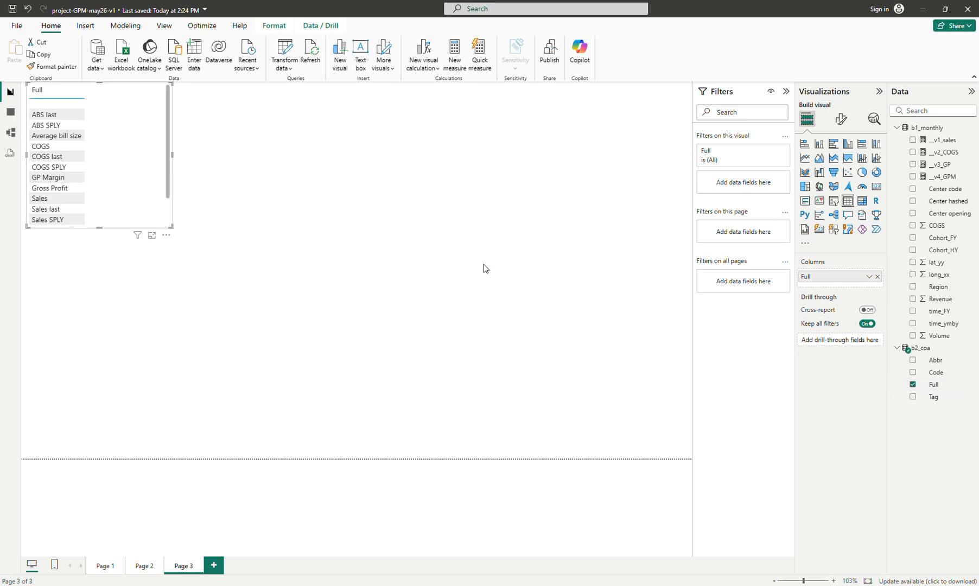
{"action": "left_click_drag", "start_coordinate": [155, 148], "coordinate": [162, 190]}
{"action": "left_click_drag", "start_coordinate": [177, 269], "coordinate": [140, 336]}
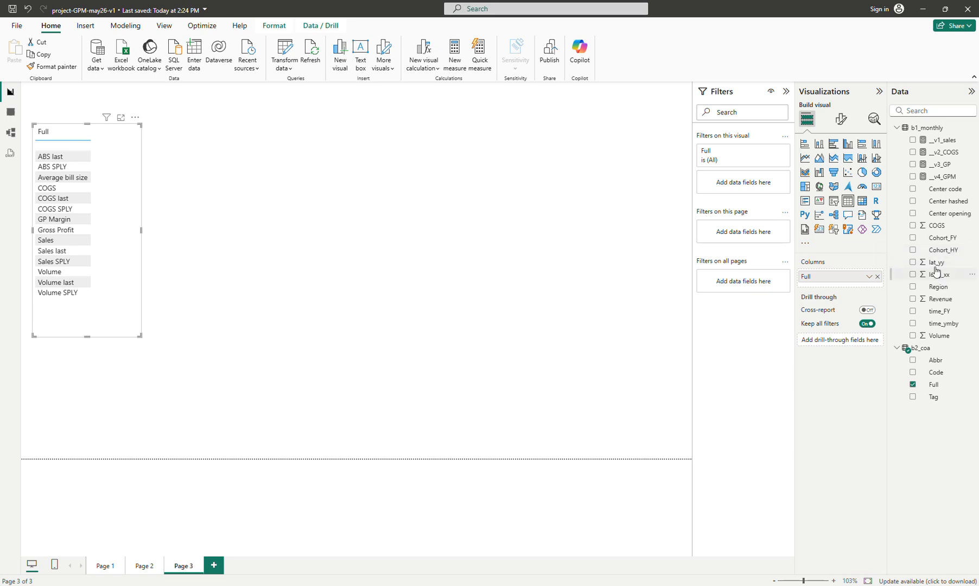
{"action": "left_click_drag", "start_coordinate": [939, 311], "coordinate": [856, 282]}
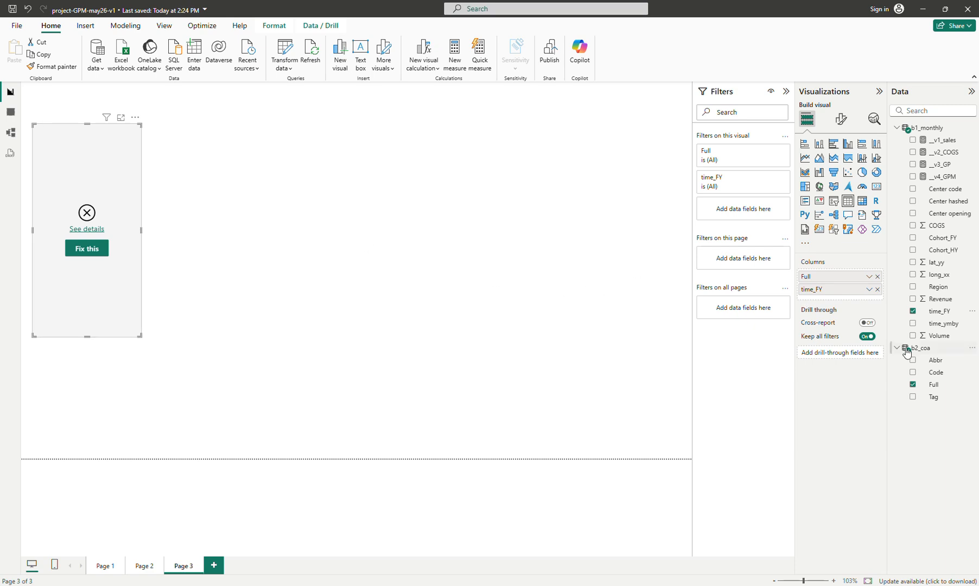
Create a measure __master = 123 in the b2_coa table, add it to the table visual, and enlarge the visual
{"action": "right_click", "coordinate": [925, 347]}
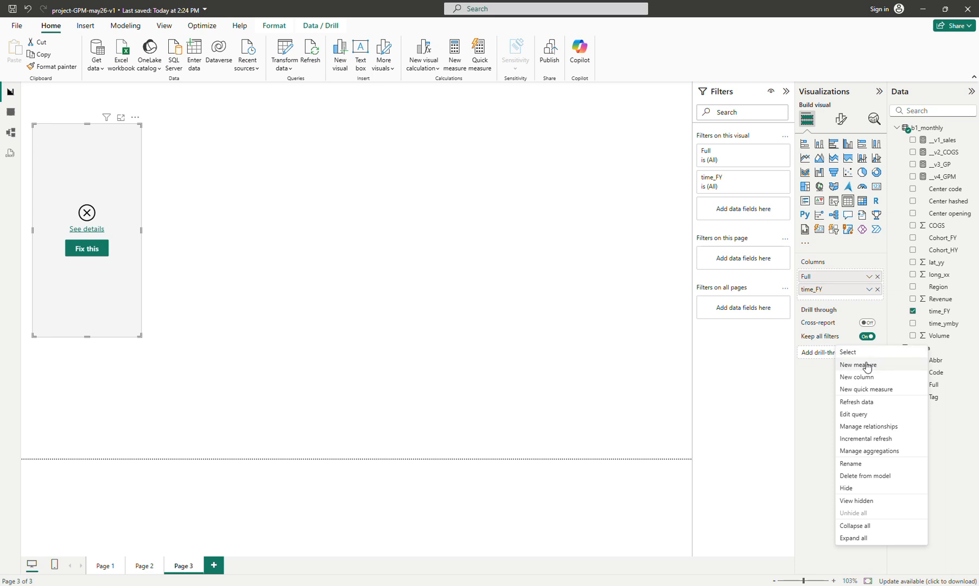
{"action": "left_click", "coordinate": [884, 363]}
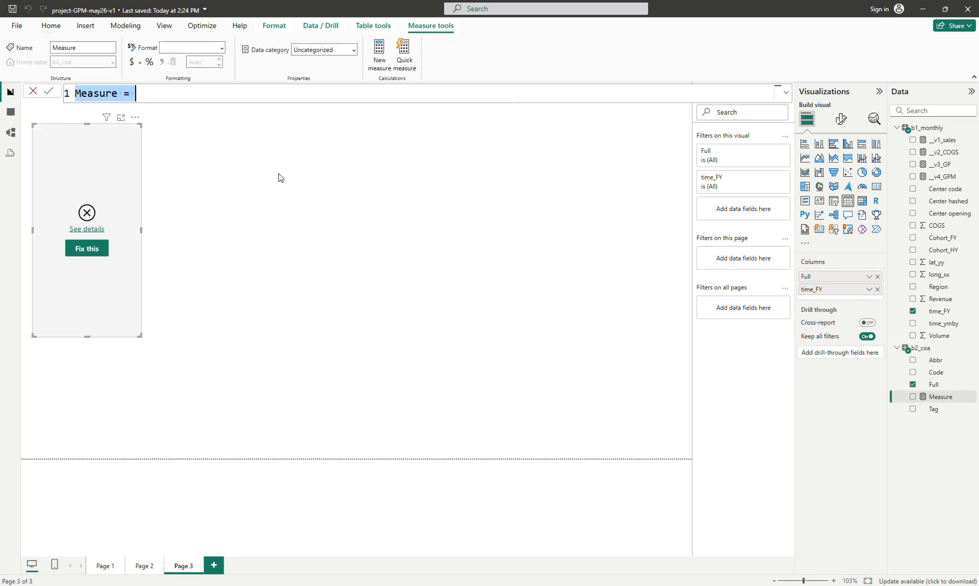
{"action": "type", "text": "__master"}
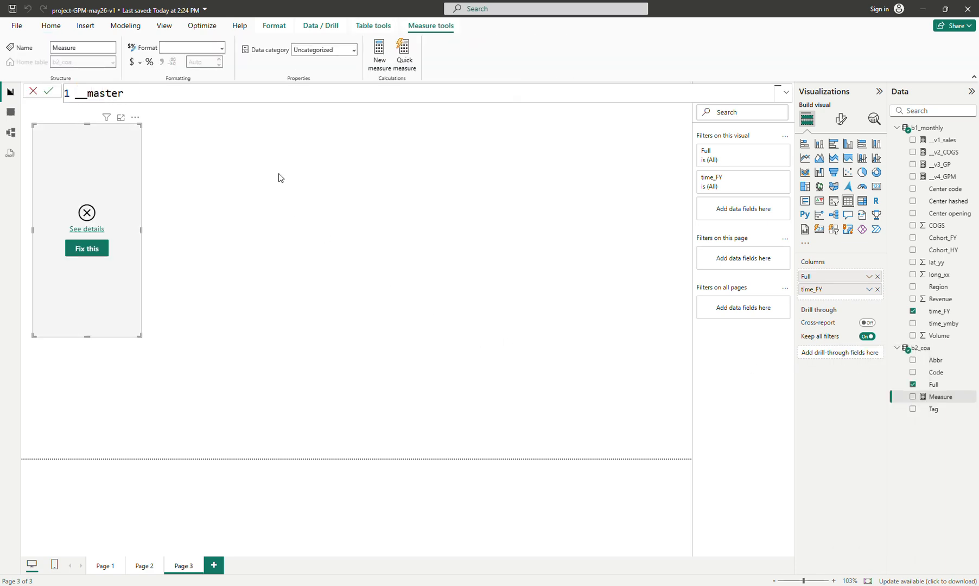
{"action": "type", "text": " = 123"}
{"action": "key", "text": "Return"}
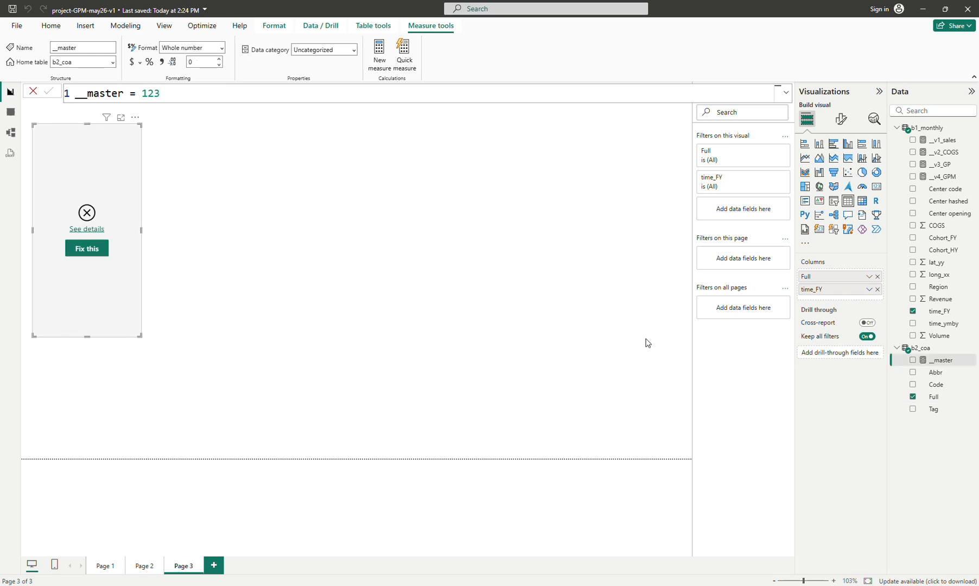
{"action": "left_click_drag", "start_coordinate": [934, 360], "coordinate": [859, 296]}
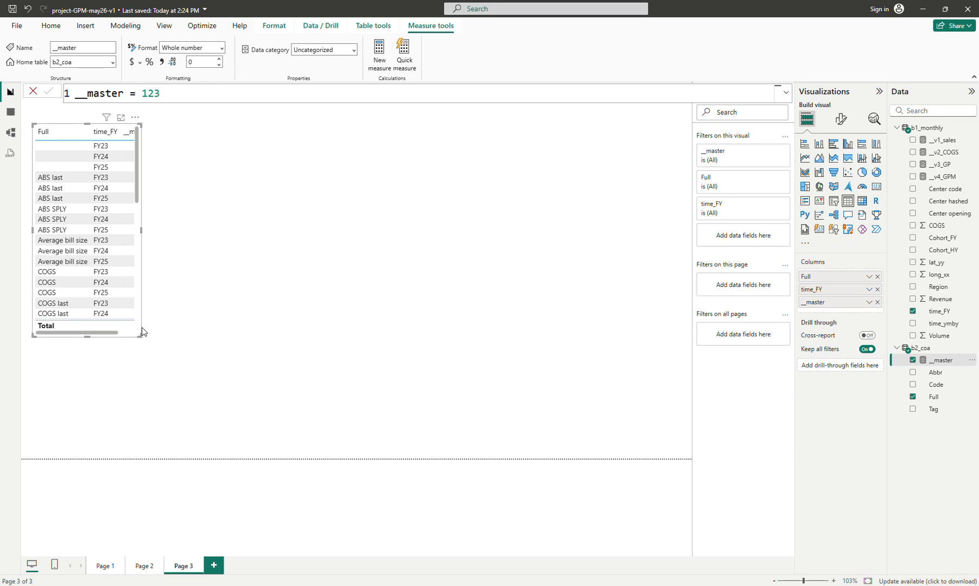
{"action": "left_click_drag", "start_coordinate": [139, 335], "coordinate": [353, 451]}
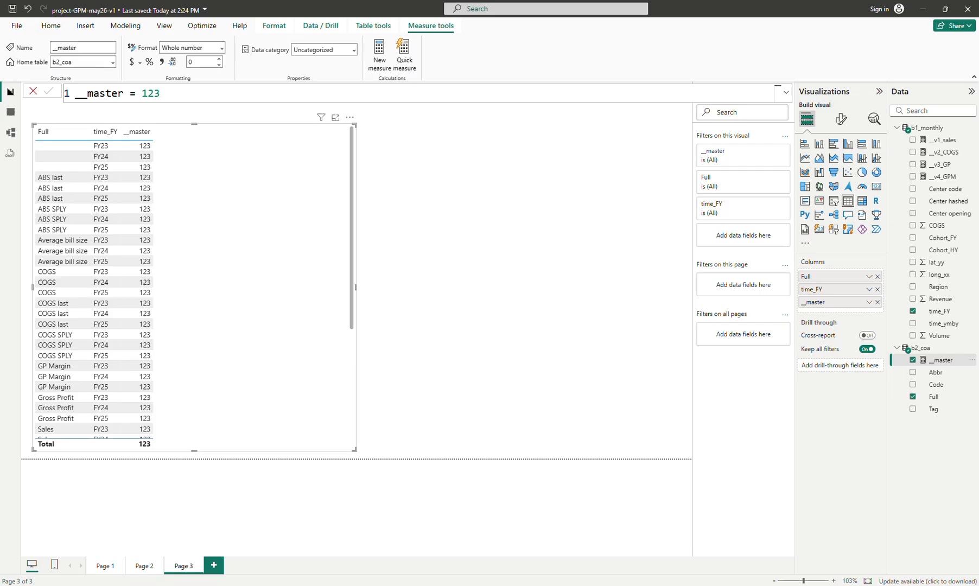
Examine the blank separator rows in the source spreadsheet's COA_scale sheet
{"action": "key", "text": "alt+Tab"}
{"action": "left_click", "coordinate": [11, 211]}
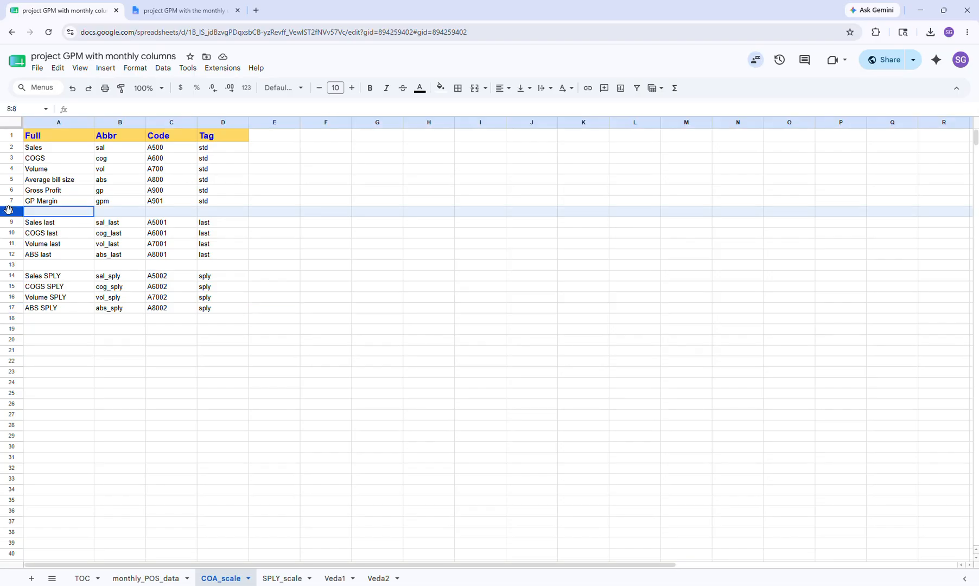
{"action": "left_click", "coordinate": [10, 264]}
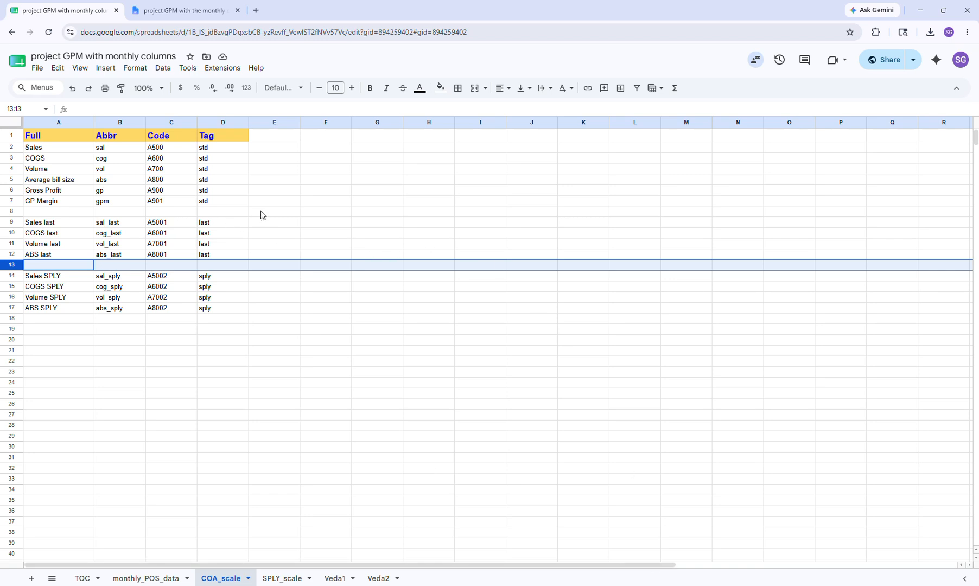
{"action": "mouse_move", "coordinate": [632, 585]}
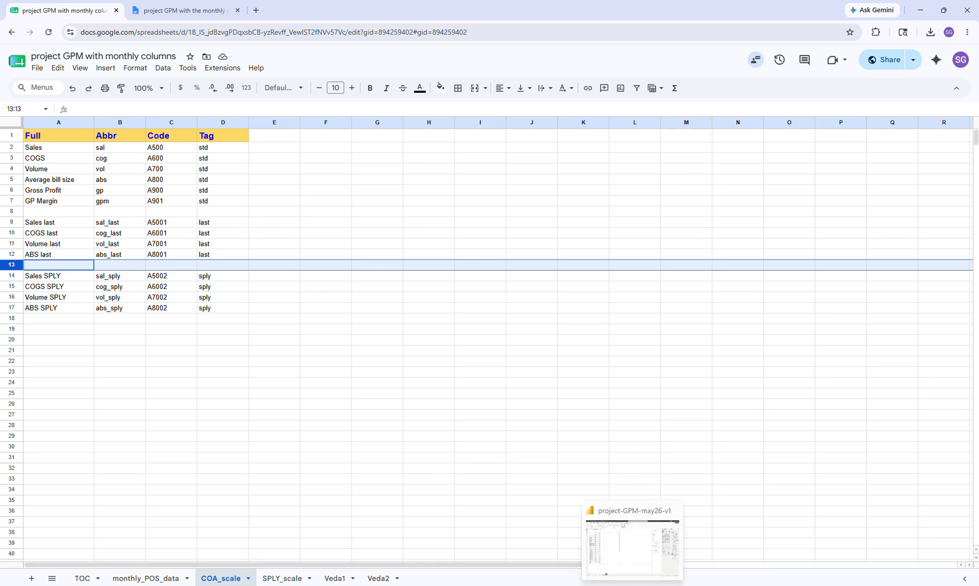
{"action": "left_click", "coordinate": [624, 535]}
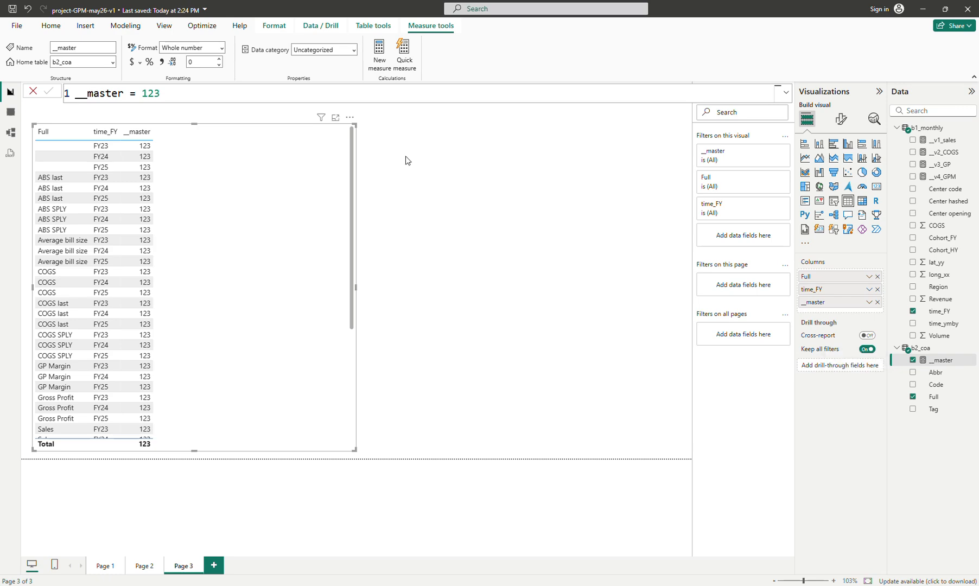
Edit the b2_coa query and filter out rows whose Full value is blank
{"action": "right_click", "coordinate": [926, 350]}
{"action": "left_click", "coordinate": [852, 417]}
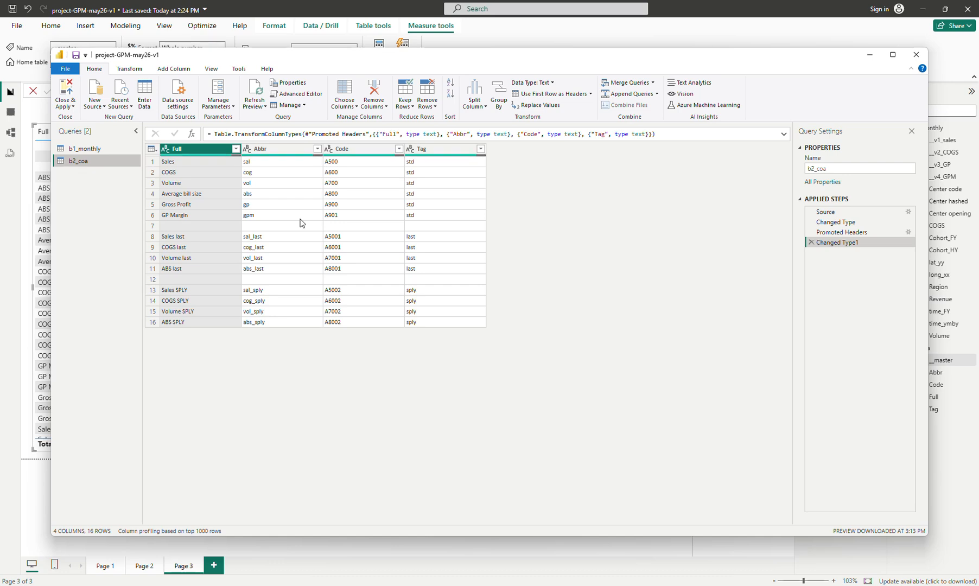
{"action": "left_click", "coordinate": [202, 224]}
{"action": "right_click", "coordinate": [202, 223]}
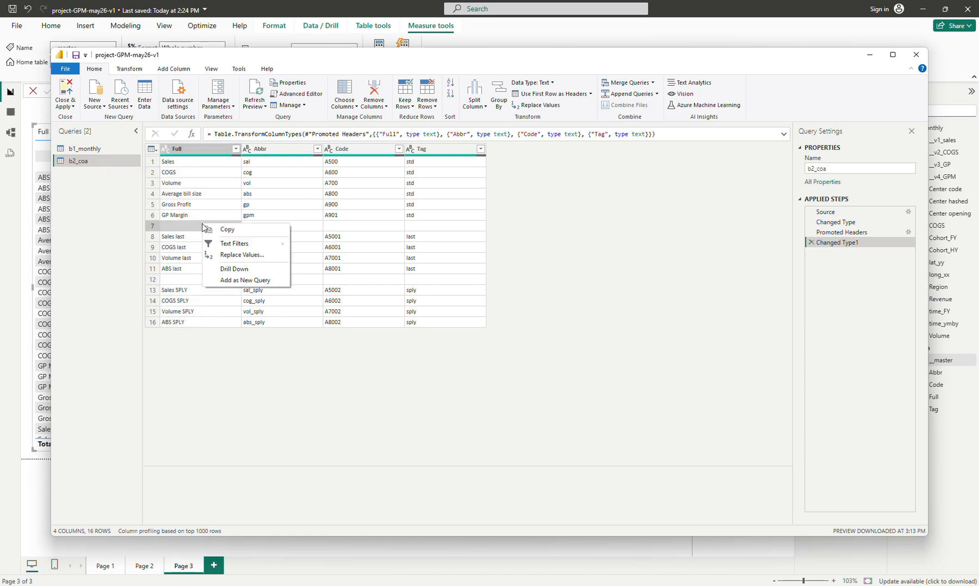
{"action": "mouse_move", "coordinate": [230, 248]}
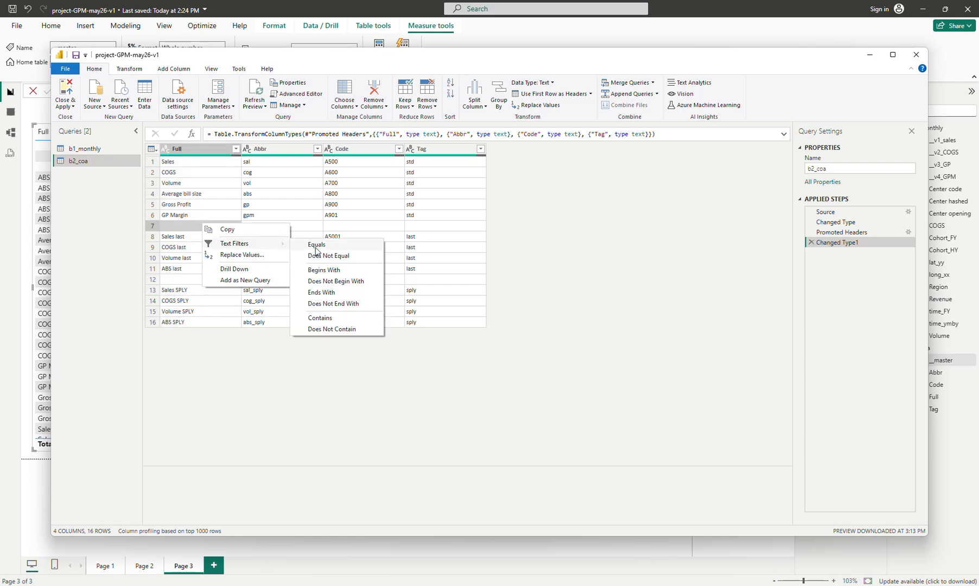
{"action": "left_click", "coordinate": [350, 258]}
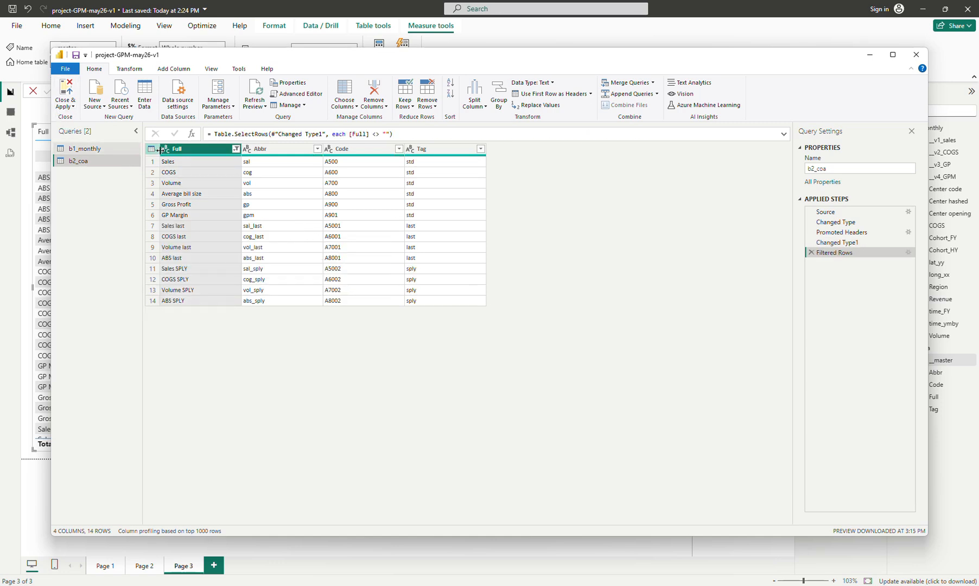
Close and apply the Power Query changes
{"action": "right_click", "coordinate": [220, 150]}
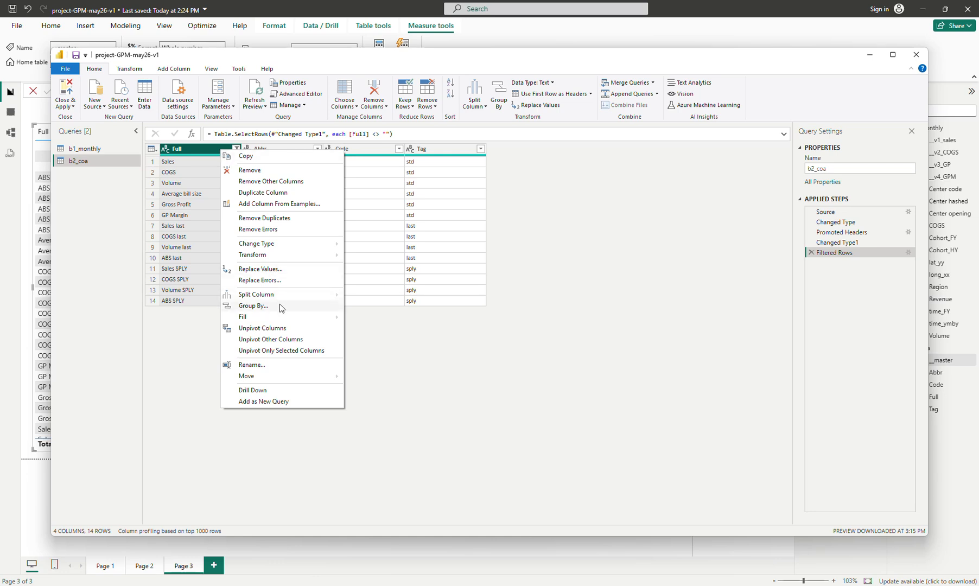
{"action": "right_click", "coordinate": [191, 161]}
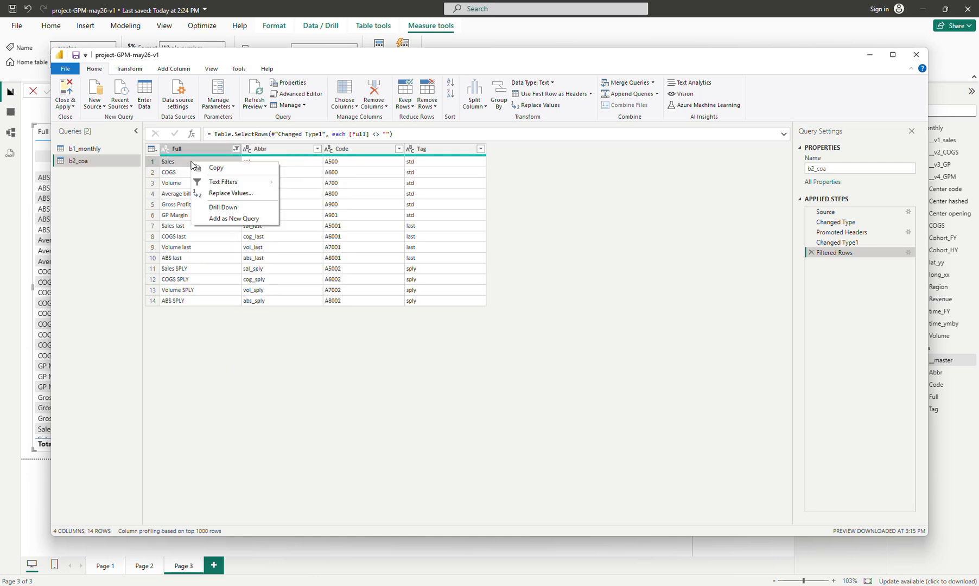
{"action": "mouse_move", "coordinate": [244, 182]}
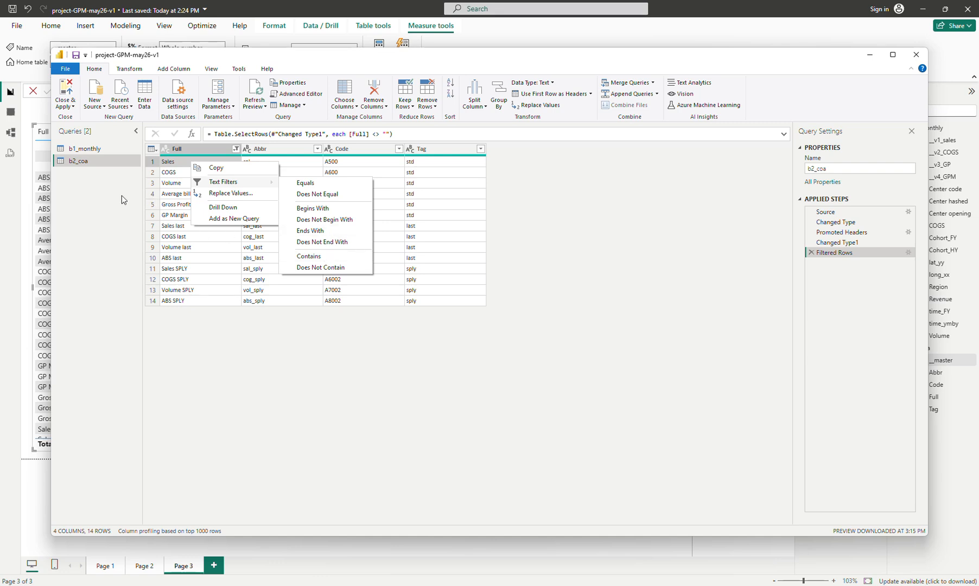
{"action": "left_click", "coordinate": [72, 107]}
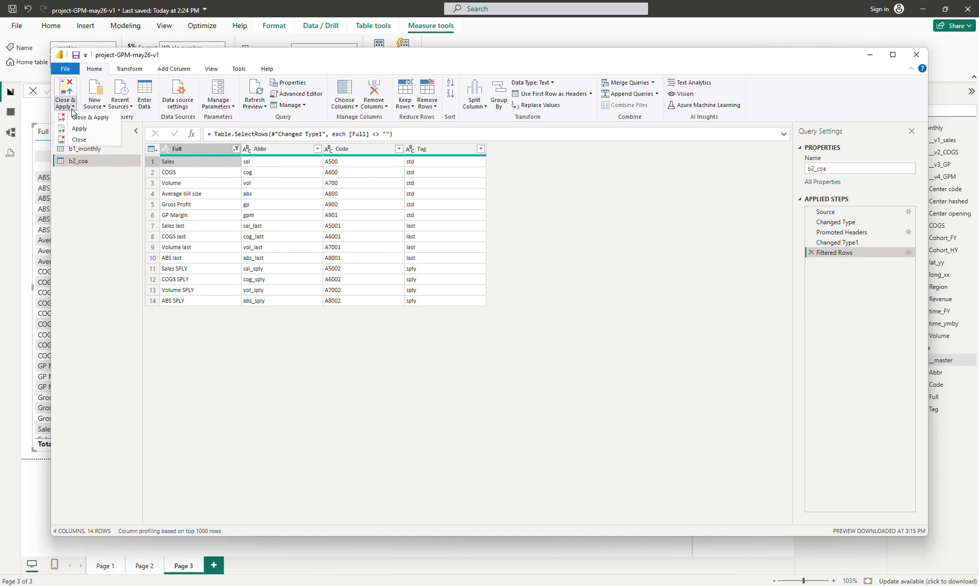
{"action": "left_click", "coordinate": [78, 117]}
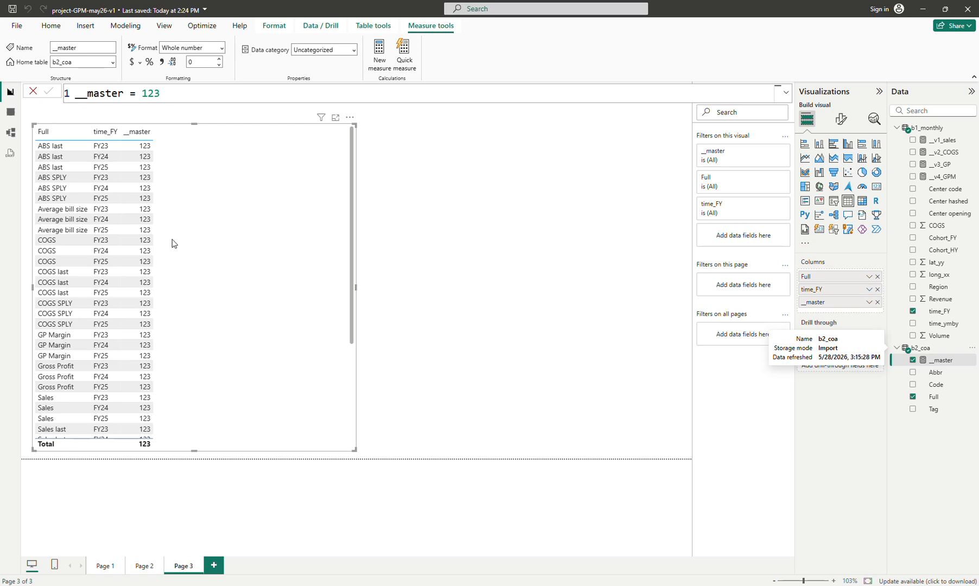
Convert the table visual into a matrix and shrink it to fit its contents
{"action": "left_click", "coordinate": [861, 202]}
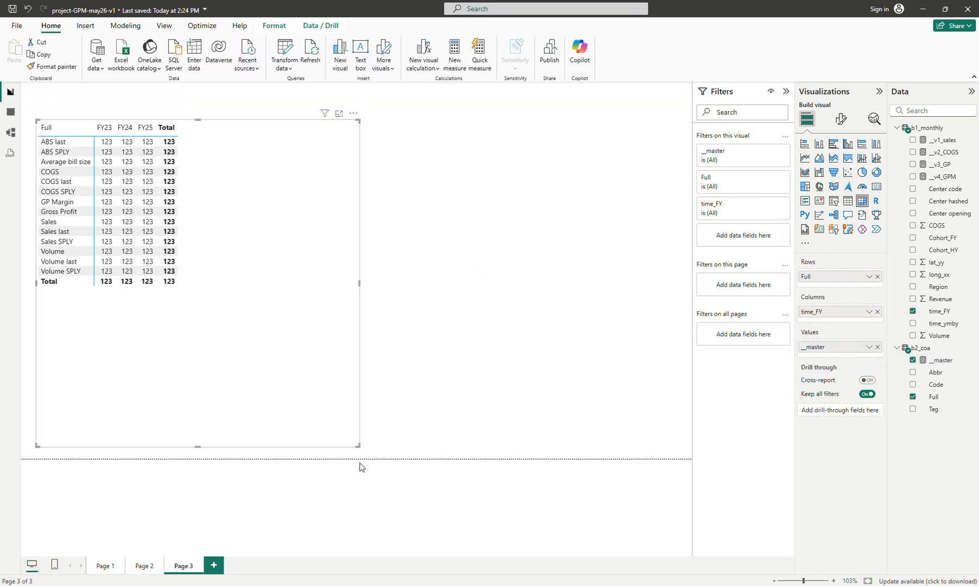
{"action": "left_click_drag", "start_coordinate": [357, 446], "coordinate": [268, 334]}
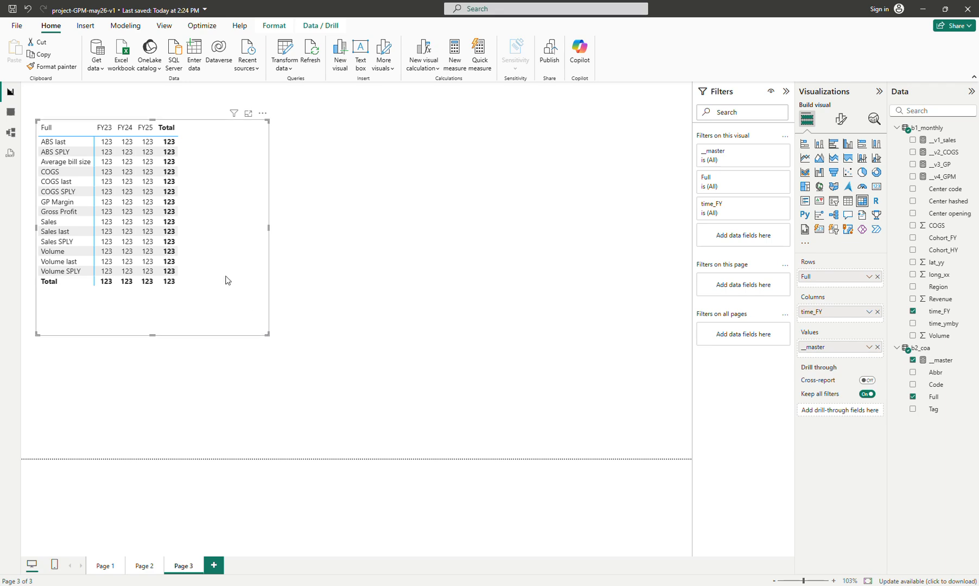
{"action": "left_click_drag", "start_coordinate": [228, 283], "coordinate": [241, 308]}
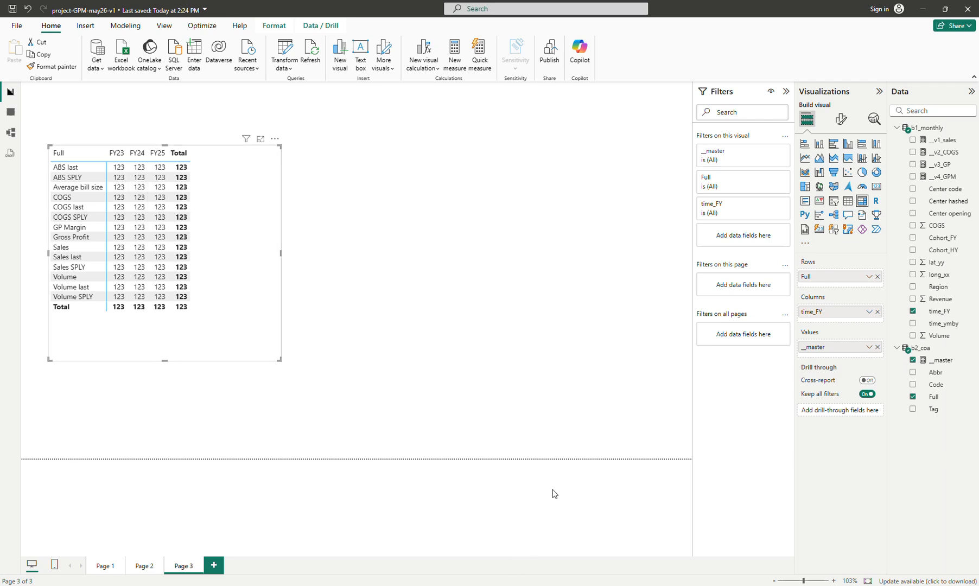
Sort b2_coa's Full column by the Code column to match the source sheet's order
{"action": "key", "text": "alt+Tab"}
{"action": "left_click", "coordinate": [333, 244]}
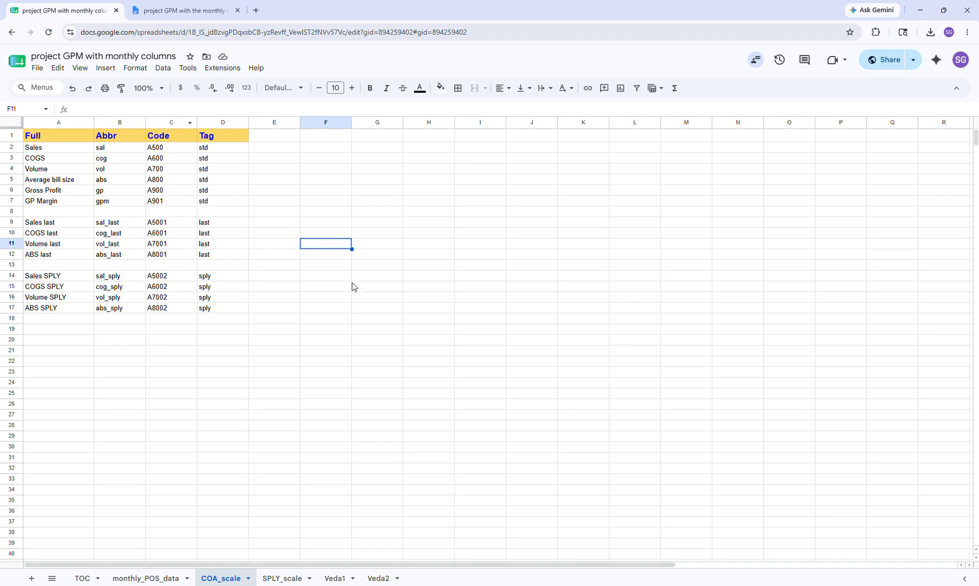
{"action": "key", "text": "alt+Tab"}
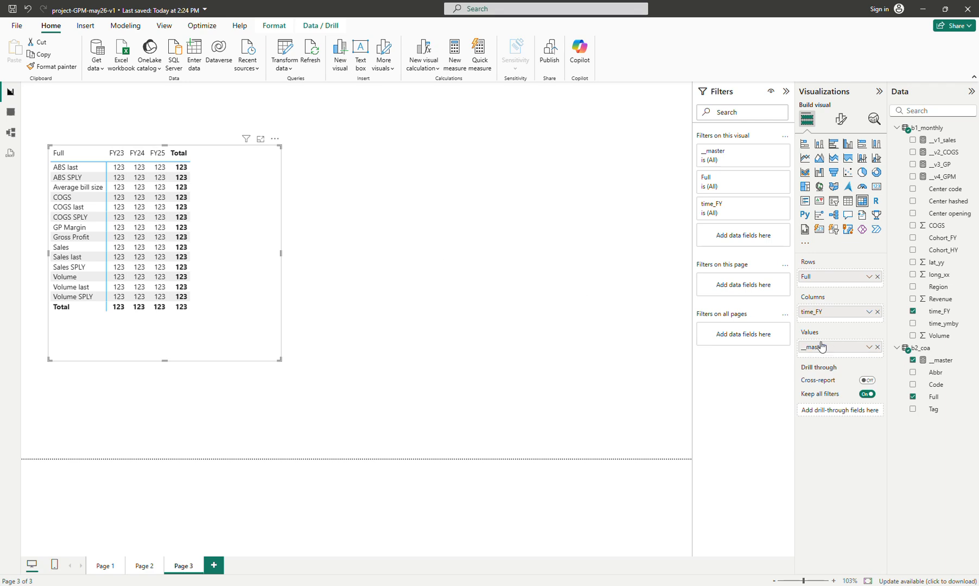
{"action": "left_click", "coordinate": [936, 398]}
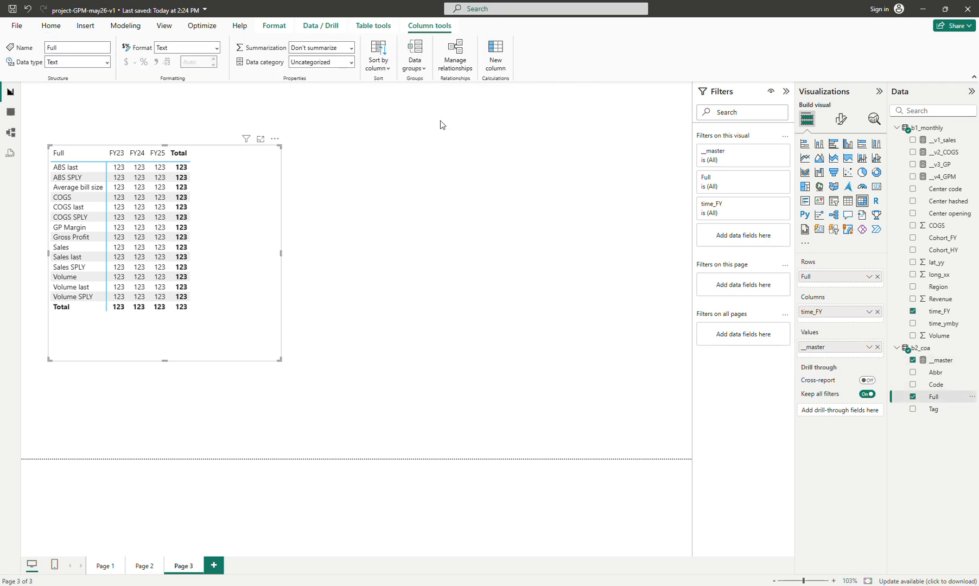
{"action": "left_click", "coordinate": [374, 66]}
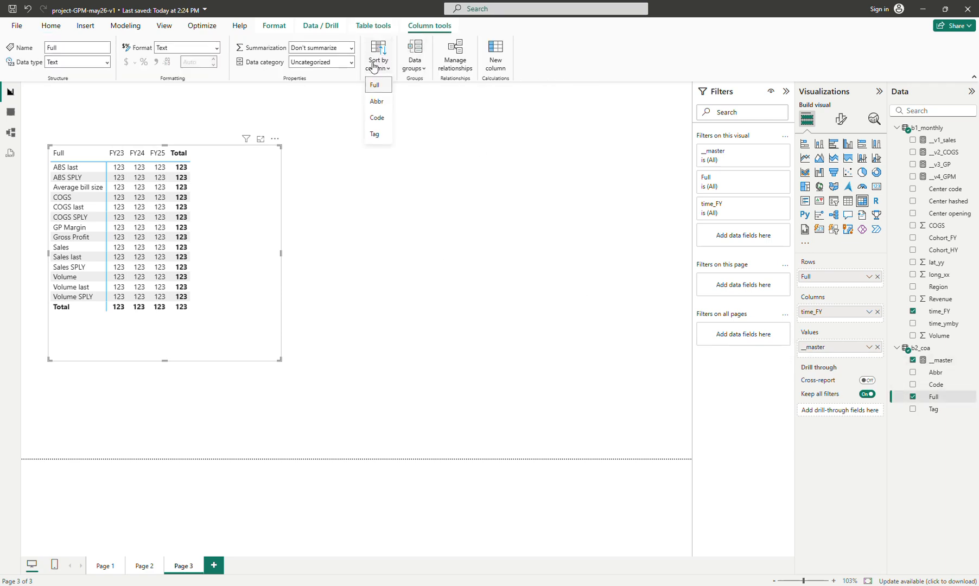
{"action": "left_click", "coordinate": [379, 128]}
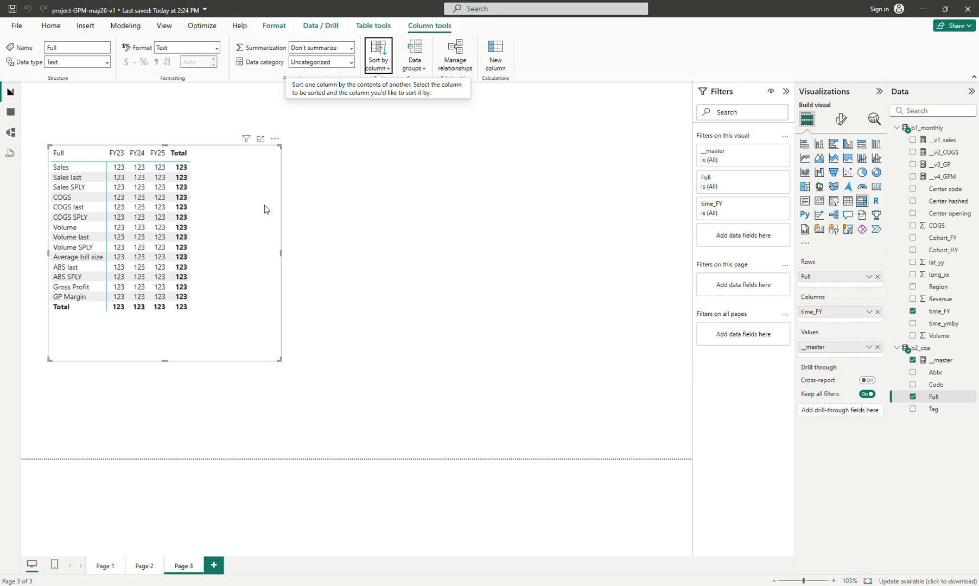
{"action": "left_click_drag", "start_coordinate": [243, 215], "coordinate": [251, 227]}
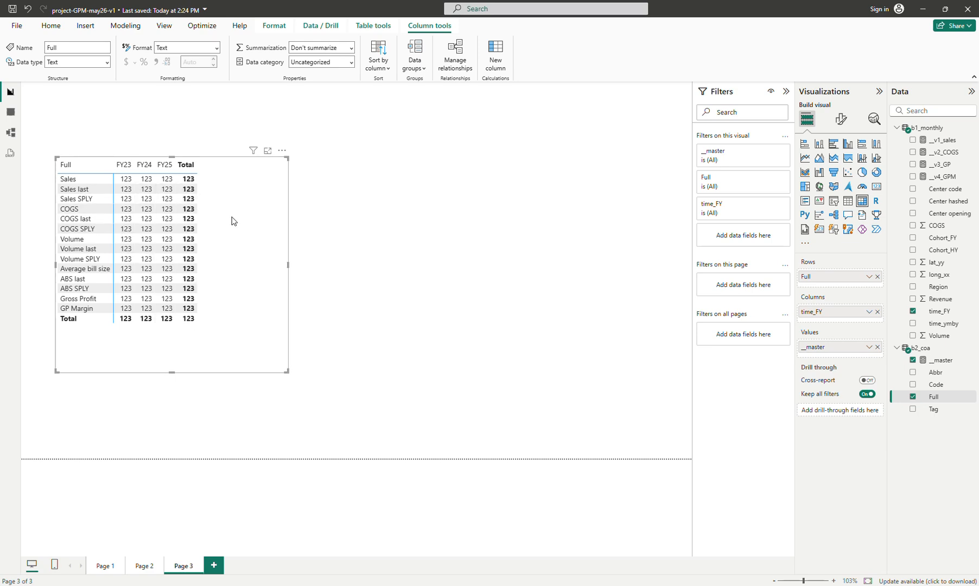
{"action": "left_click_drag", "start_coordinate": [233, 221], "coordinate": [229, 207]}
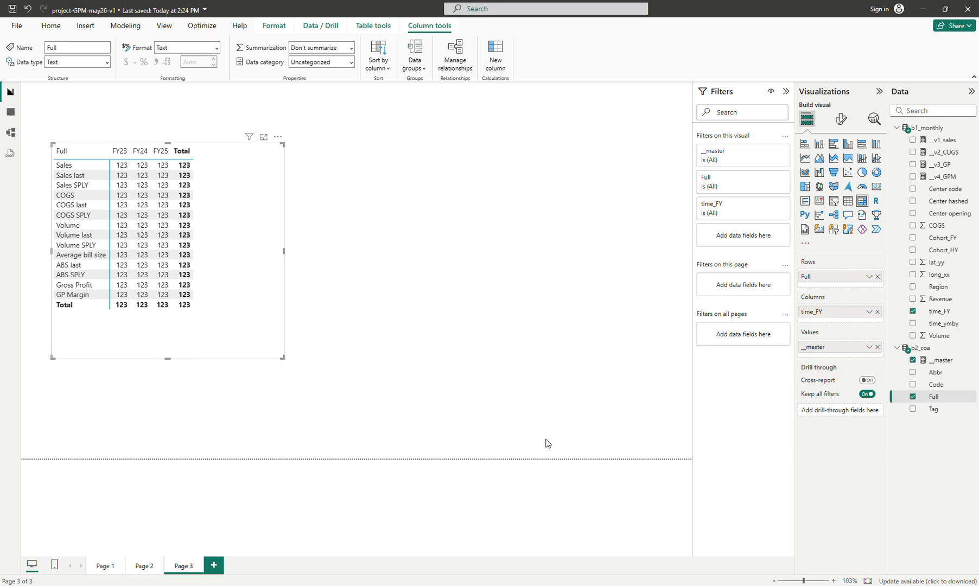
{"action": "key", "text": "alt+Tab"}
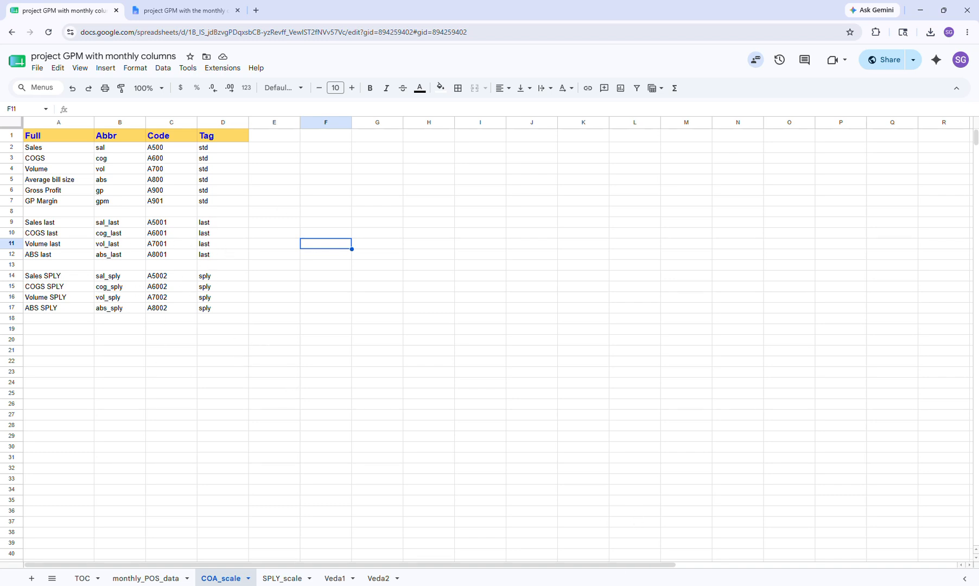
{"action": "left_click", "coordinate": [640, 520]}
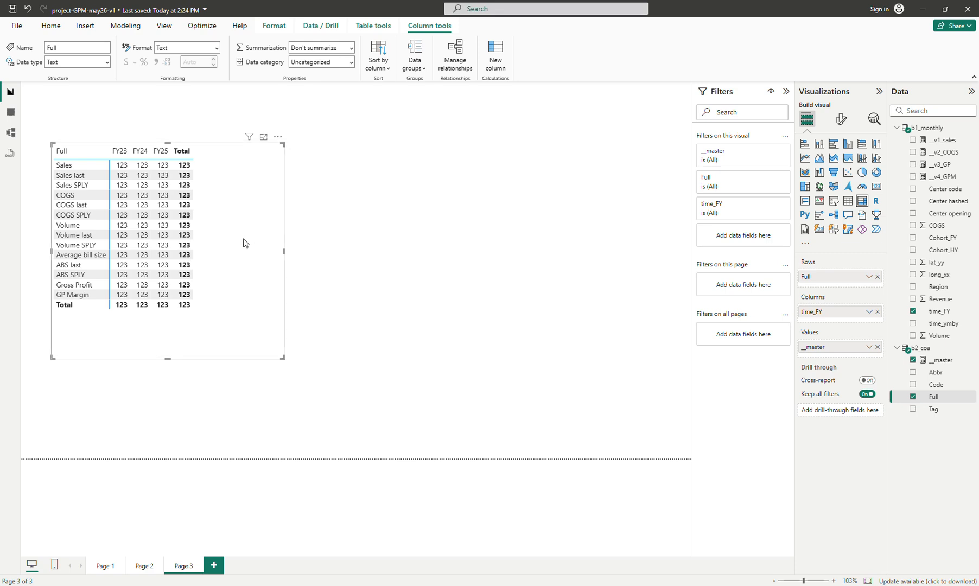
{"action": "left_click_drag", "start_coordinate": [244, 239], "coordinate": [240, 235]}
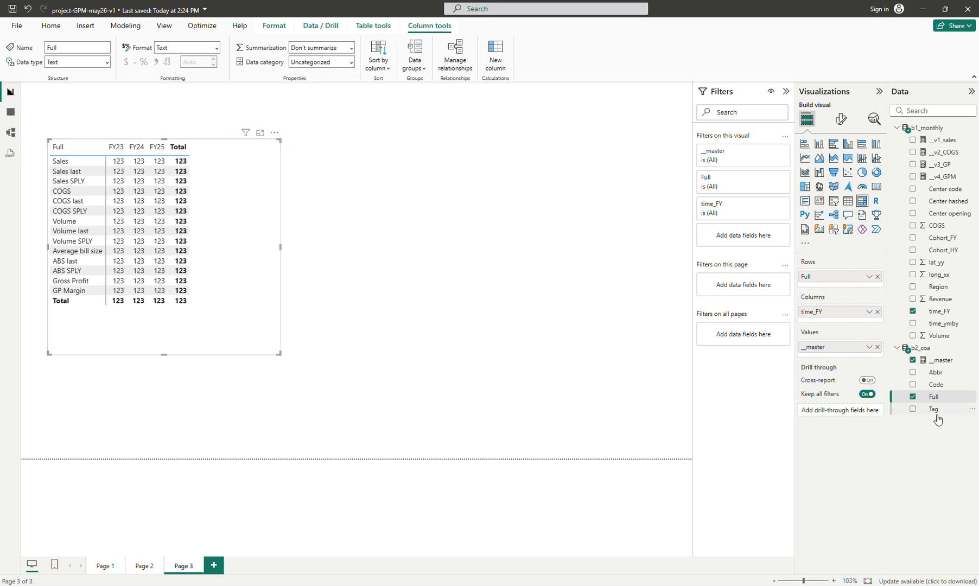
{"action": "left_click_drag", "start_coordinate": [936, 410], "coordinate": [761, 240]}
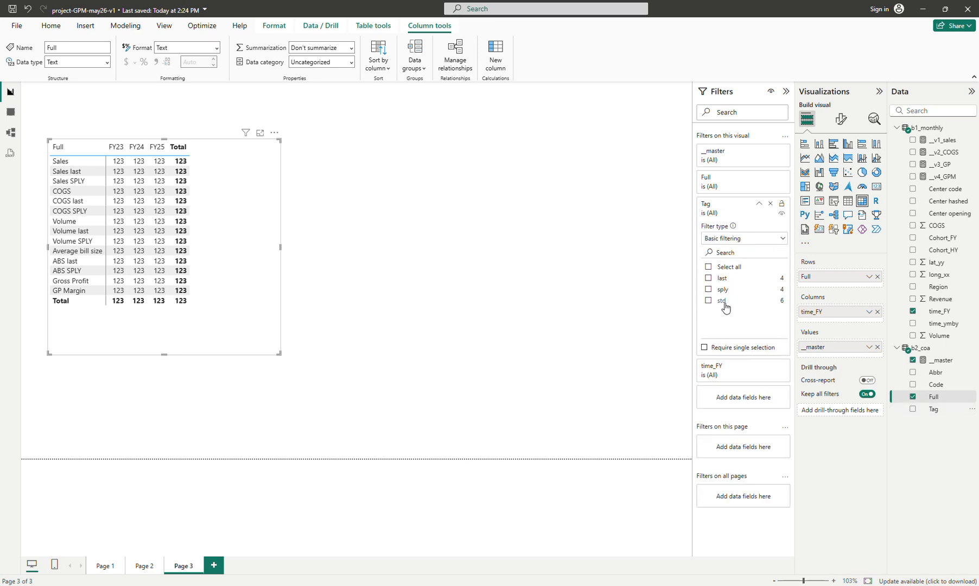
{"action": "left_click", "coordinate": [722, 303]}
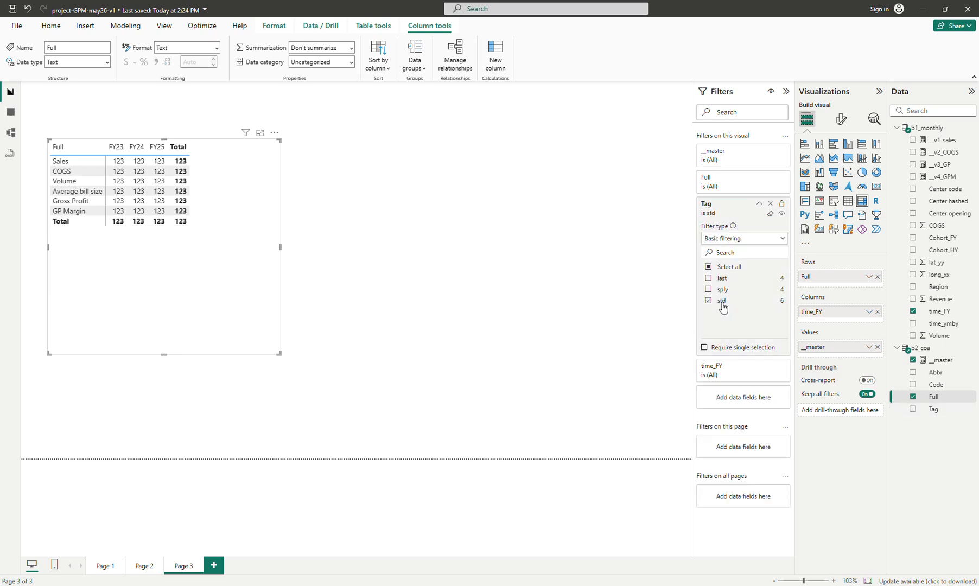
{"action": "left_click", "coordinate": [722, 303]}
{"action": "left_click", "coordinate": [722, 303]}
{"action": "left_click", "coordinate": [771, 206]}
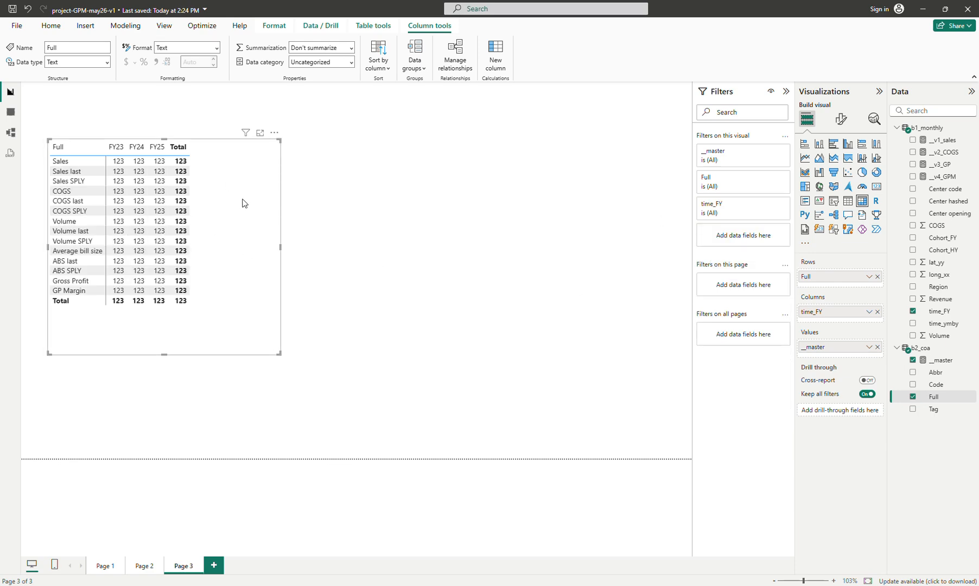
Shrink the matrix, copy it, and paste two duplicates, placing one copy lower toward the page's centre
{"action": "left_click_drag", "start_coordinate": [280, 354], "coordinate": [221, 269]}
{"action": "key", "text": "ctrl+c"}
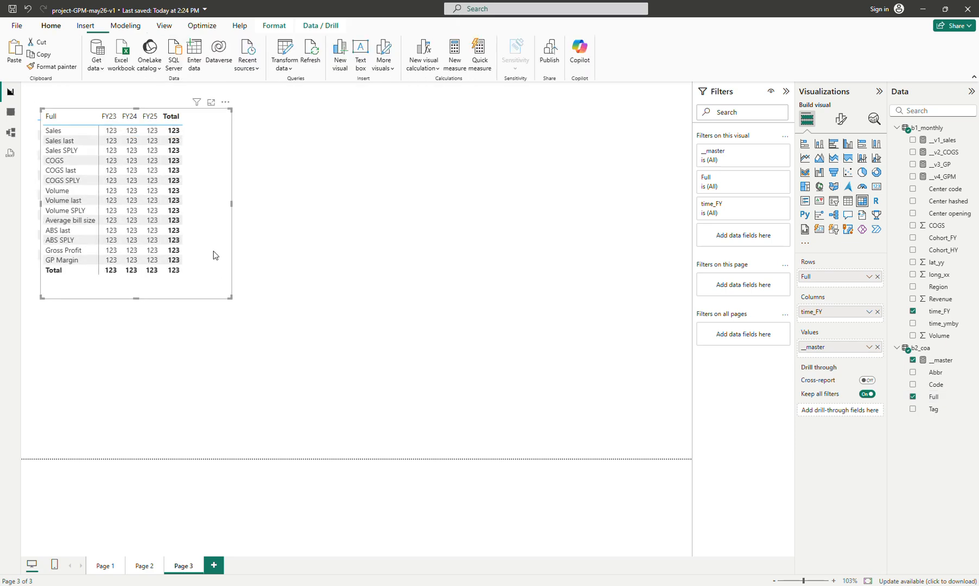
{"action": "key", "text": "ctrl+v"}
{"action": "key", "text": "ctrl+v"}
{"action": "left_click_drag", "start_coordinate": [428, 268], "coordinate": [640, 367]}
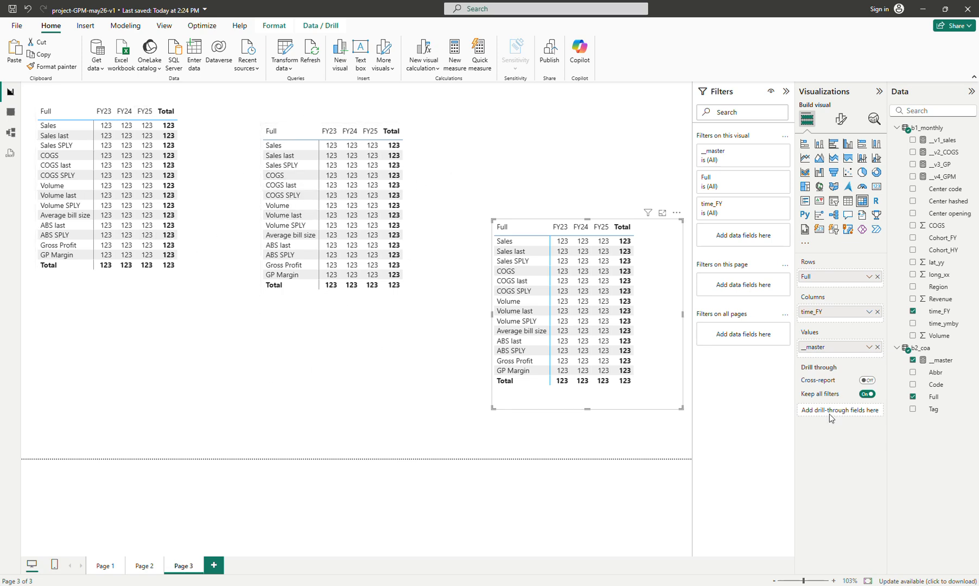
Add a page-level filter on b2_coa's Tag field showing only std
{"action": "left_click_drag", "start_coordinate": [933, 410], "coordinate": [750, 287]}
{"action": "left_click", "coordinate": [722, 377]}
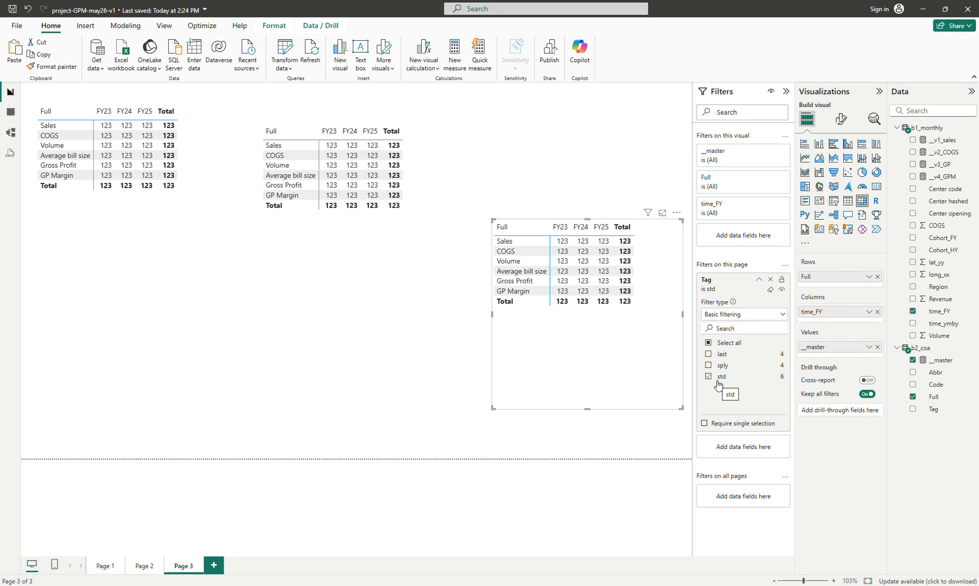
Reposition the two copied matrices so they sit side by side near the top of the page
{"action": "left_click_drag", "start_coordinate": [623, 364], "coordinate": [620, 282]}
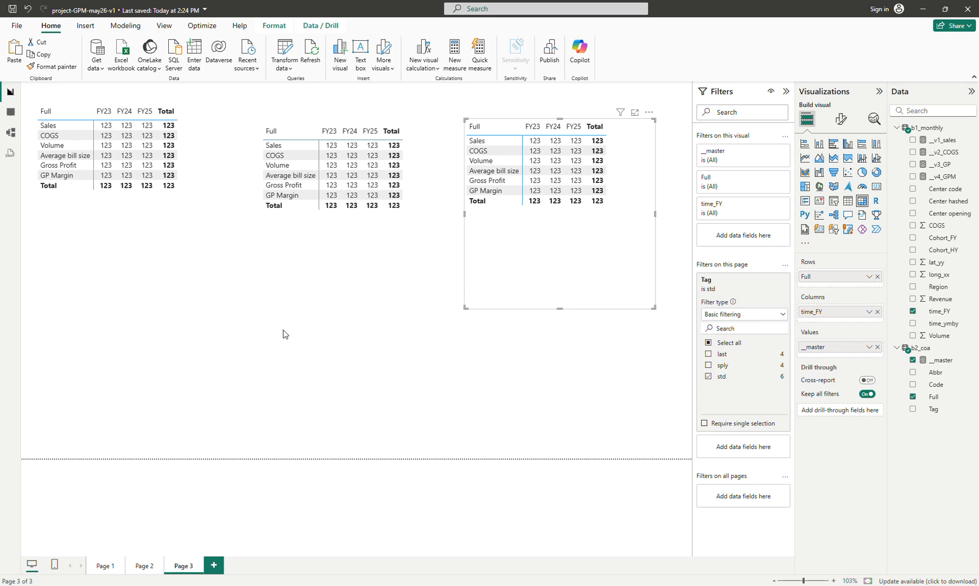
{"action": "left_click_drag", "start_coordinate": [379, 293], "coordinate": [357, 307]}
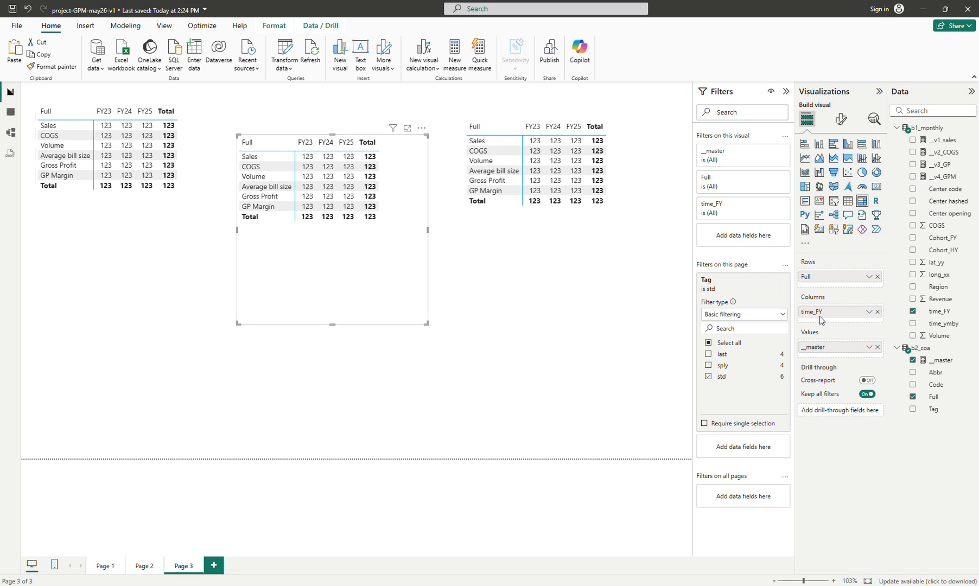
Review the DAX of the __master, __v4_GPM and __v2_COGS measures and select the __v2_COGS formula for copying
{"action": "left_click", "coordinate": [940, 360]}
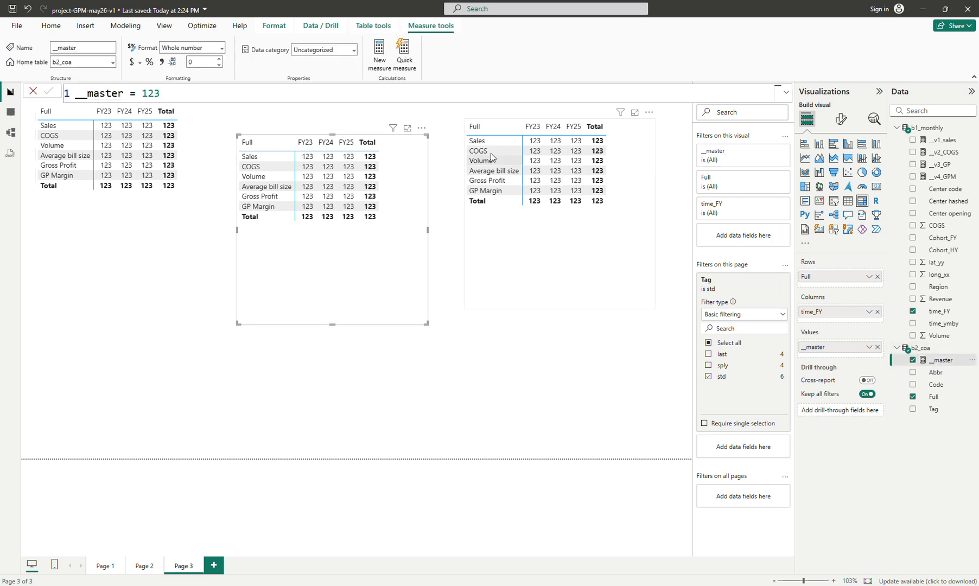
{"action": "double_click", "coordinate": [198, 93]}
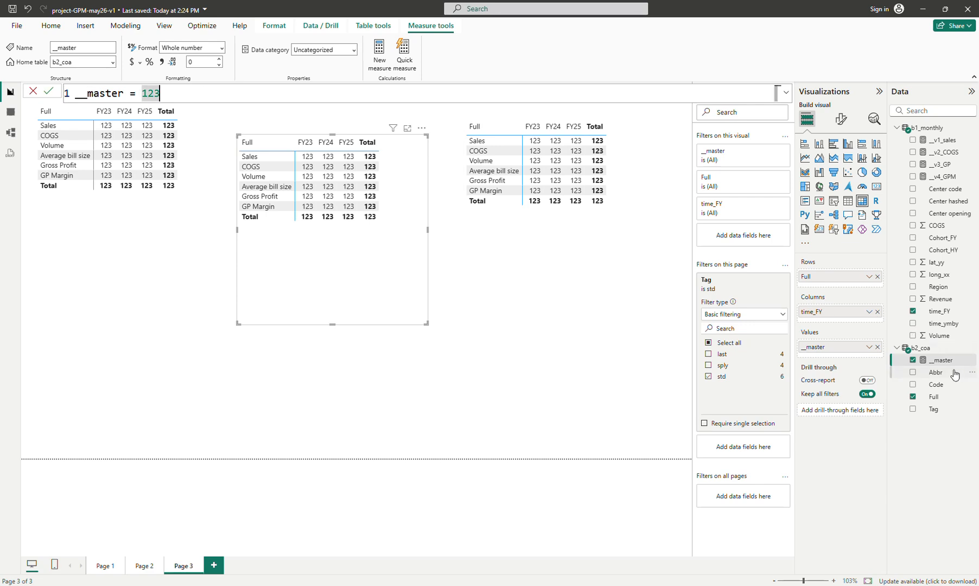
{"action": "left_click", "coordinate": [944, 178]}
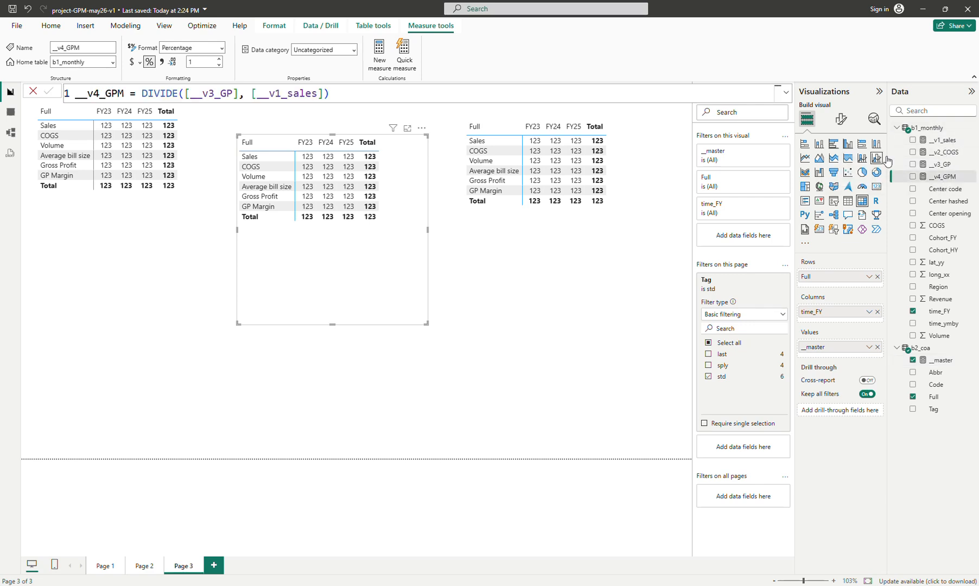
{"action": "left_click", "coordinate": [943, 154]}
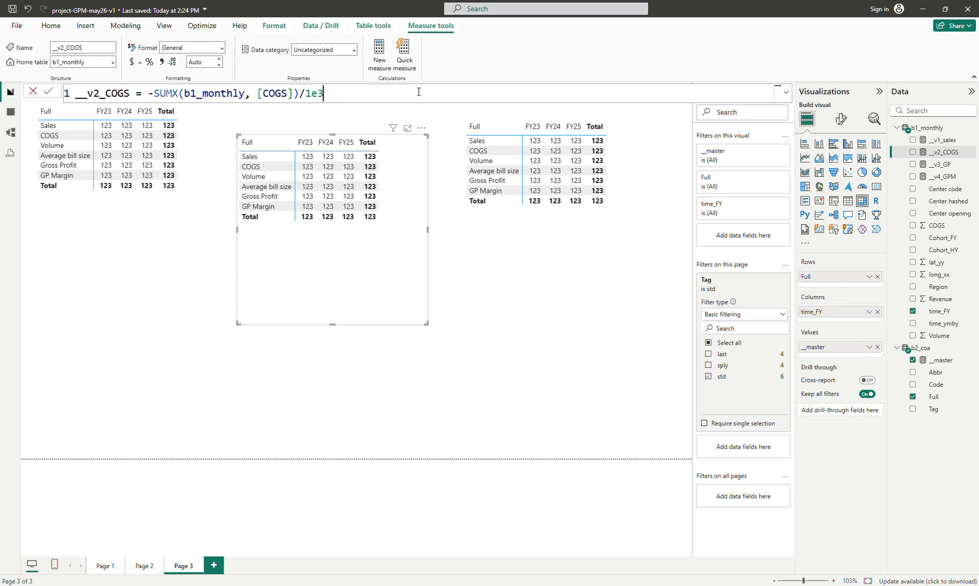
{"action": "key", "text": "ctrl+a"}
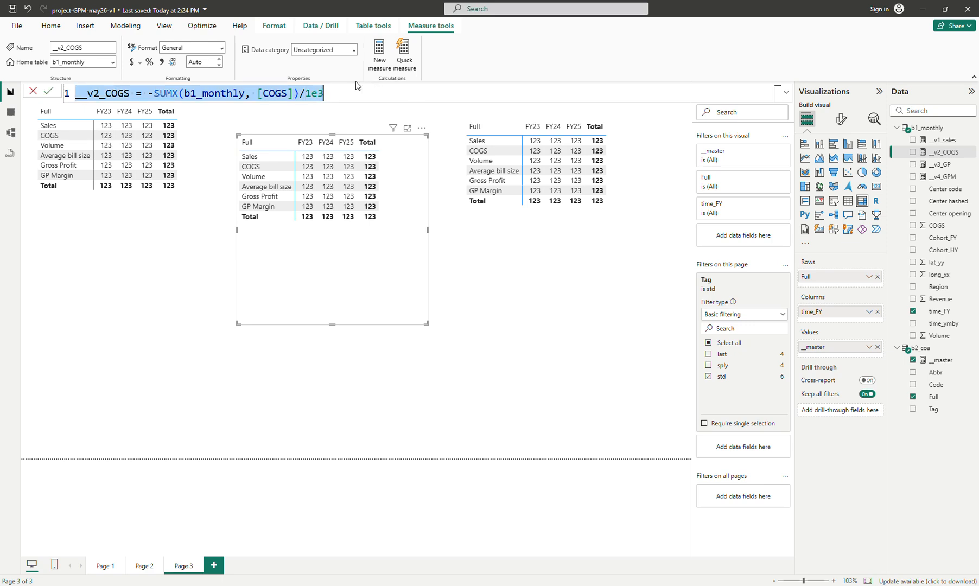
Create a new measure from the pasted COGS formula, rewritten as __v5_vol = -SUMX(b1_monthly, [Volume])
{"action": "left_click", "coordinate": [378, 59]}
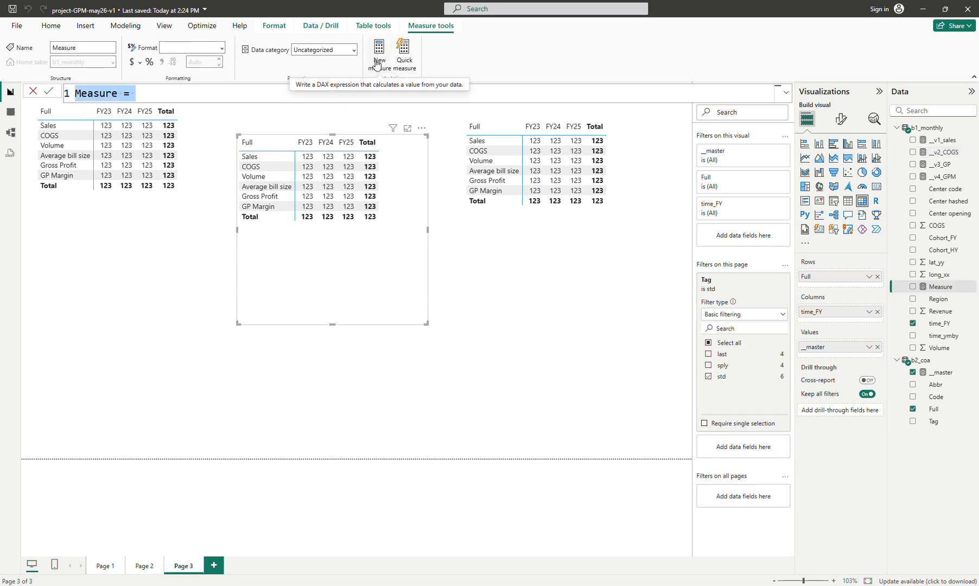
{"action": "key", "text": "ctrl+v"}
{"action": "double_click", "coordinate": [99, 93]}
{"action": "left_click", "coordinate": [99, 93]}
{"action": "key", "text": "BackSpace"}
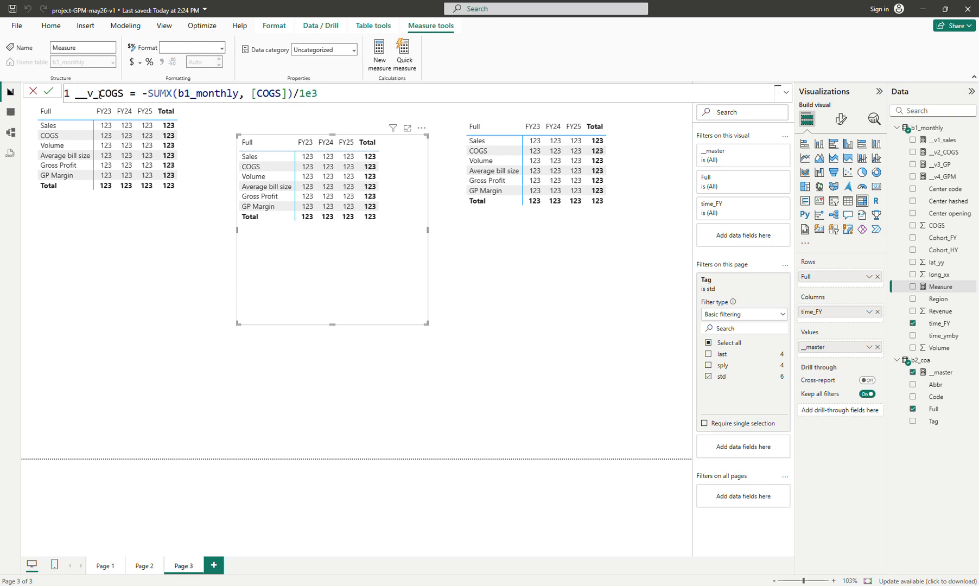
{"action": "type", "text": "5"}
{"action": "key", "text": "Right"}
{"action": "key", "text": "ctrl+shift+Right"}
{"action": "type", "text": "VOL"}
{"action": "key", "text": "BackSpace"}
{"action": "key", "text": "BackSpace"}
{"action": "type", "text": "OL"}
{"action": "key", "text": "BackSpace"}
{"action": "key", "text": "BackSpace"}
{"action": "key", "text": "BackSpace"}
{"action": "type", "text": "vol"}
{"action": "key", "text": "Right"}
{"action": "key", "text": "Right"}
{"action": "key", "text": "Right"}
{"action": "key", "text": "Right"}
{"action": "key", "text": "Right"}
{"action": "key", "text": "Right"}
{"action": "key", "text": "Right"}
{"action": "key", "text": "Right"}
{"action": "key", "text": "Right"}
{"action": "key", "text": "Right"}
{"action": "key", "text": "Right"}
{"action": "key", "text": "Right"}
{"action": "key", "text": "Right"}
{"action": "key", "text": "Right"}
{"action": "key", "text": "Right"}
{"action": "key", "text": "Right"}
{"action": "key", "text": "Right"}
{"action": "key", "text": "Right"}
{"action": "key", "text": "Right"}
{"action": "key", "text": "Right"}
{"action": "key", "text": "Right"}
{"action": "key", "text": "Right"}
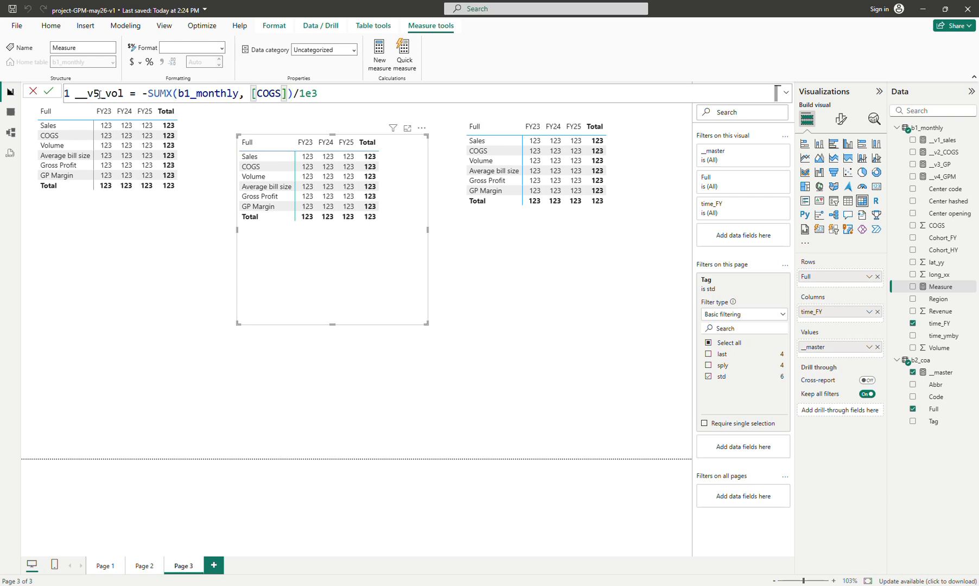
{"action": "key", "text": "shift+Left"}
{"action": "key", "text": "shift+Left"}
{"action": "key", "text": "shift+Left"}
{"action": "key", "text": "shift+Left"}
{"action": "key", "text": "shift+Left"}
{"action": "key", "text": "shift+Left"}
{"action": "key", "text": "BackSpace"}
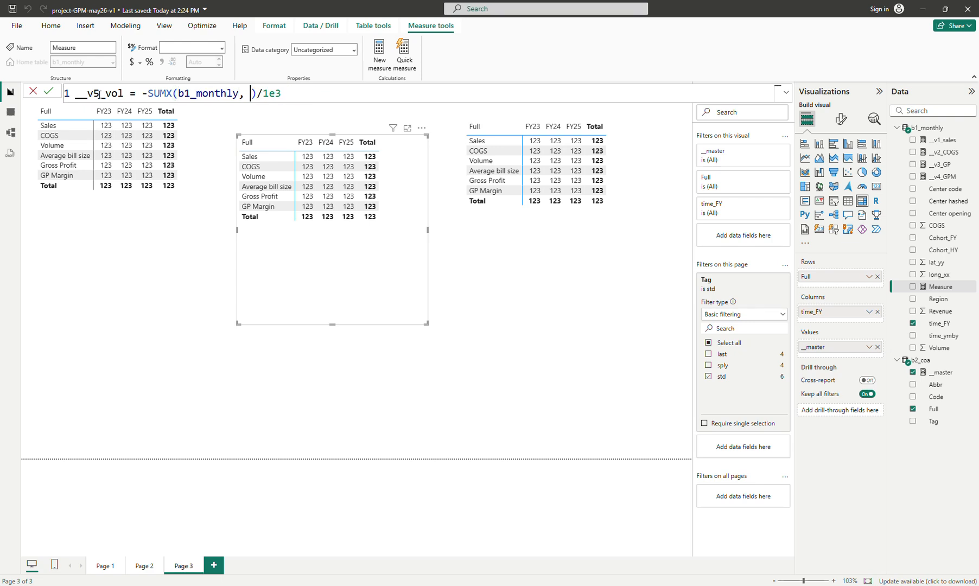
{"action": "type", "text": "[Volume]"}
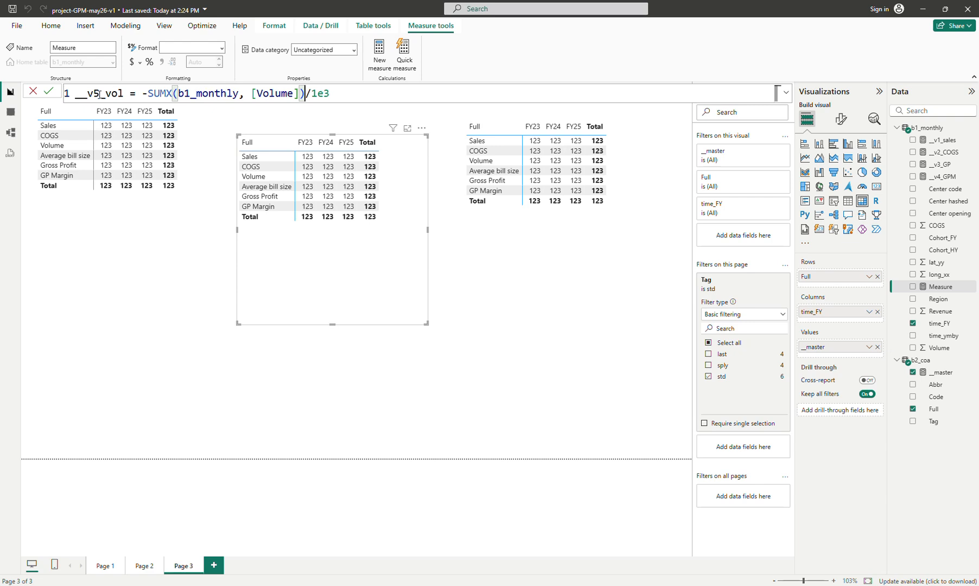
{"action": "key", "text": "shift+End"}
{"action": "key", "text": "BackSpace"}
{"action": "key", "text": "Return"}
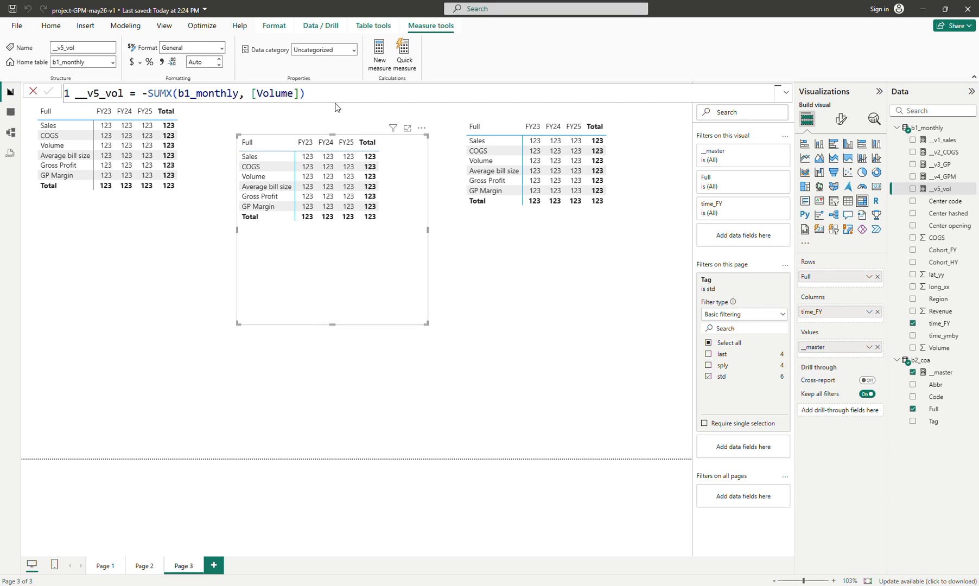
Remove the leading minus sign from the __v5_vol formula so it reads SUMX(b1_monthly, [Volume])
{"action": "double_click", "coordinate": [156, 93]}
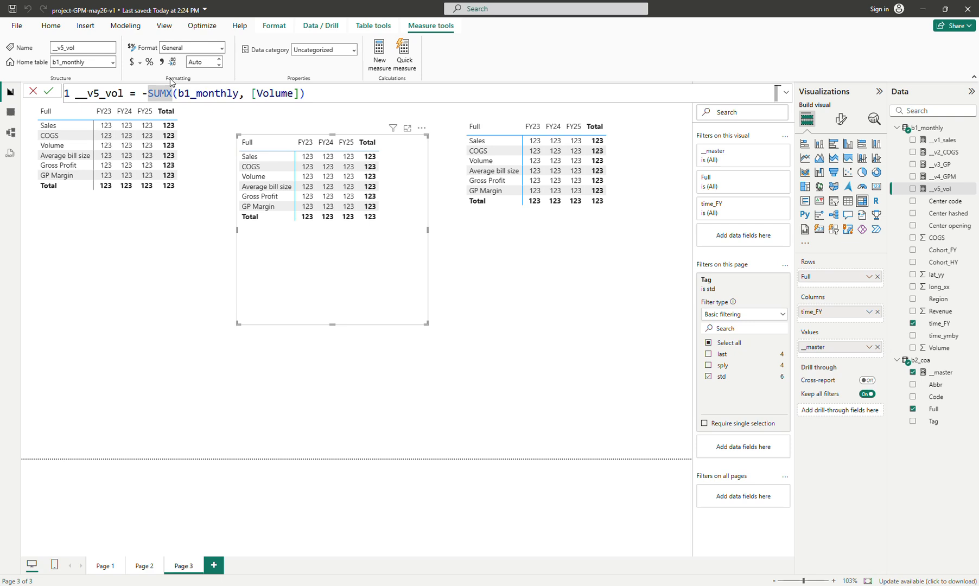
{"action": "key", "text": "Left"}
{"action": "key", "text": "BackSpace"}
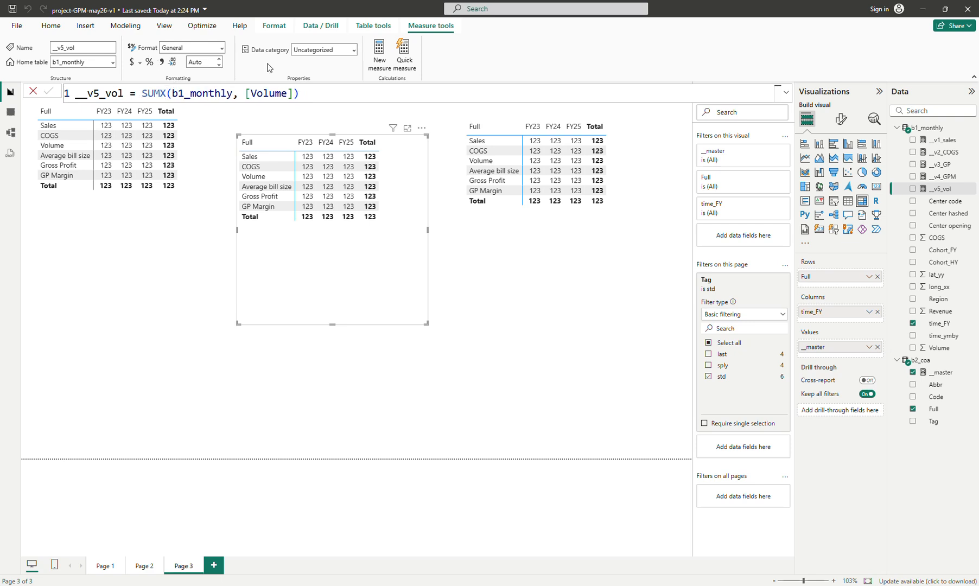
Copy the __v5_vol formula and paste it into a new measure
{"action": "left_click", "coordinate": [350, 95]}
{"action": "key", "text": "ctrl+a"}
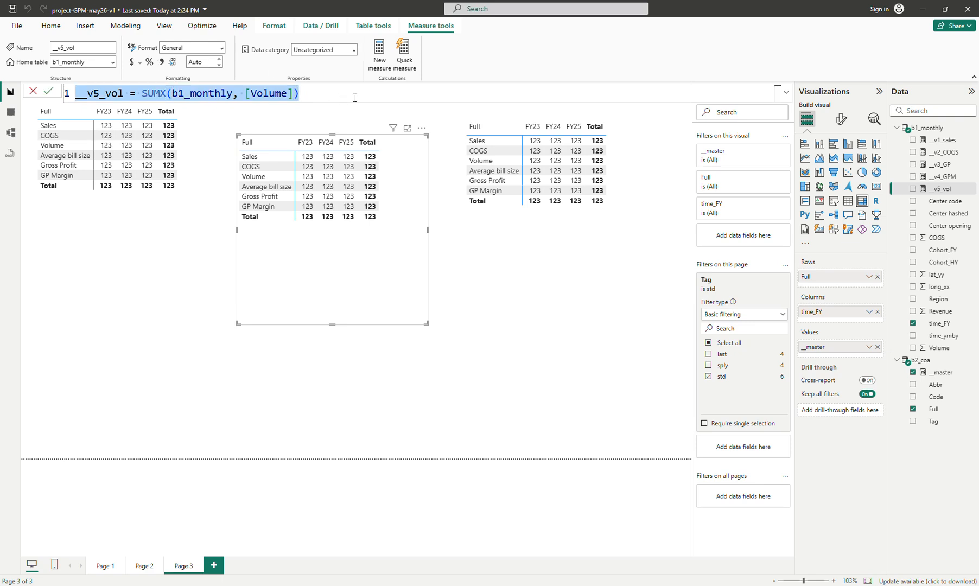
{"action": "left_click", "coordinate": [379, 54]}
{"action": "key", "text": "ctrl+v"}
Rewrite the new measure as __v6_asp = DIVIDE([__v1_sales]*1e3, [__v5_vol])
{"action": "left_click", "coordinate": [100, 93]}
{"action": "key", "text": "BackSpace"}
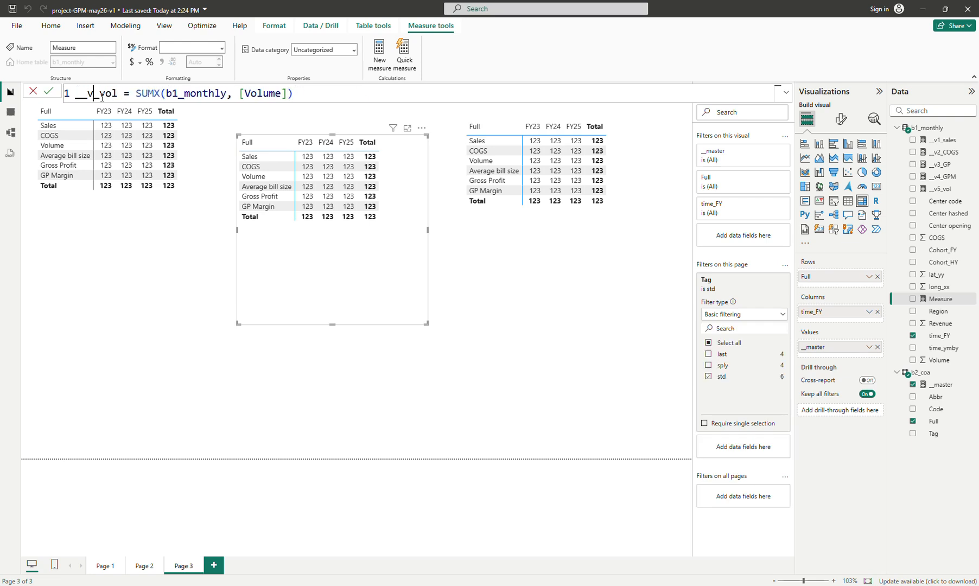
{"action": "type", "text": "6"}
{"action": "key", "text": "Right"}
{"action": "key", "text": "shift+Right"}
{"action": "key", "text": "shift+Right"}
{"action": "key", "text": "shift+Right"}
{"action": "type", "text": "asp"}
{"action": "key", "text": "ctrl+Right"}
{"action": "key", "text": "ctrl+Right"}
{"action": "key", "text": "ctrl+Right"}
{"action": "key", "text": "ctrl+Right"}
{"action": "key", "text": "ctrl+Right"}
{"action": "key", "text": "ctrl+Right"}
{"action": "key", "text": "End"}
{"action": "key", "text": "ctrl+shift+Left"}
{"action": "key", "text": "ctrl+shift+Left"}
{"action": "key", "text": "ctrl+shift+Left"}
{"action": "key", "text": "ctrl+shift+Left"}
{"action": "key", "text": "ctrl+shift+Left"}
{"action": "key", "text": "ctrl+shift+Left"}
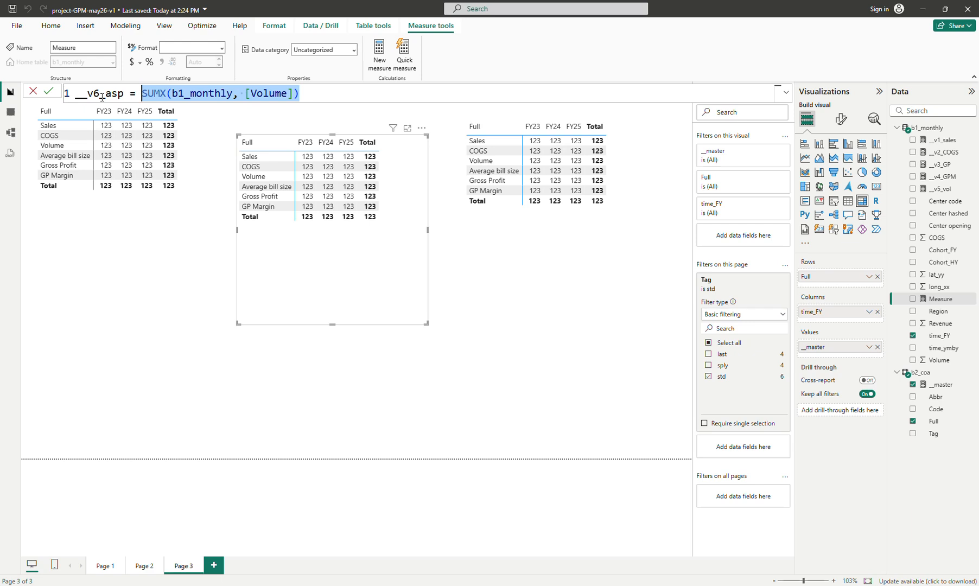
{"action": "type", "text": "di"}
{"action": "type", "text": "v"}
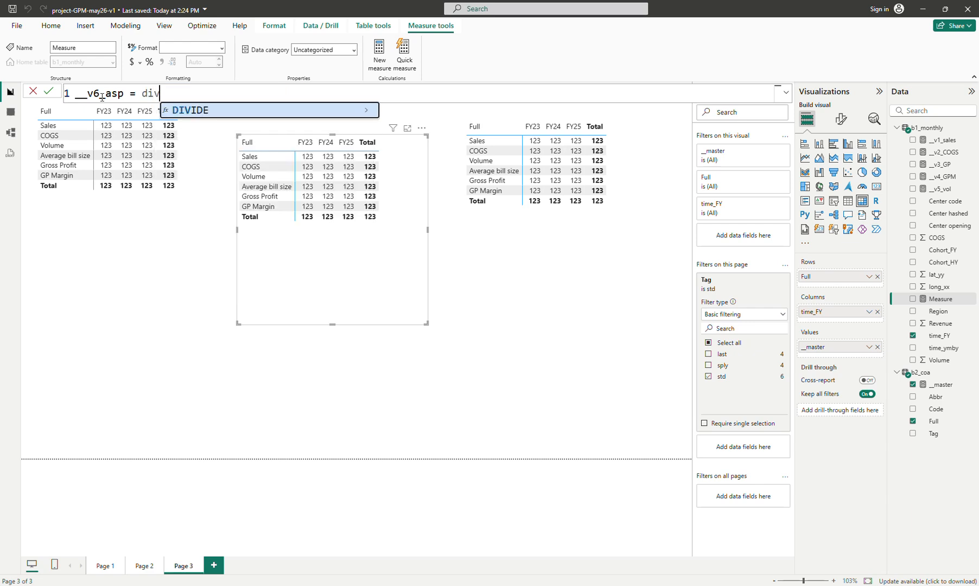
{"action": "key", "text": "Tab"}
{"action": "type", "text": "__"}
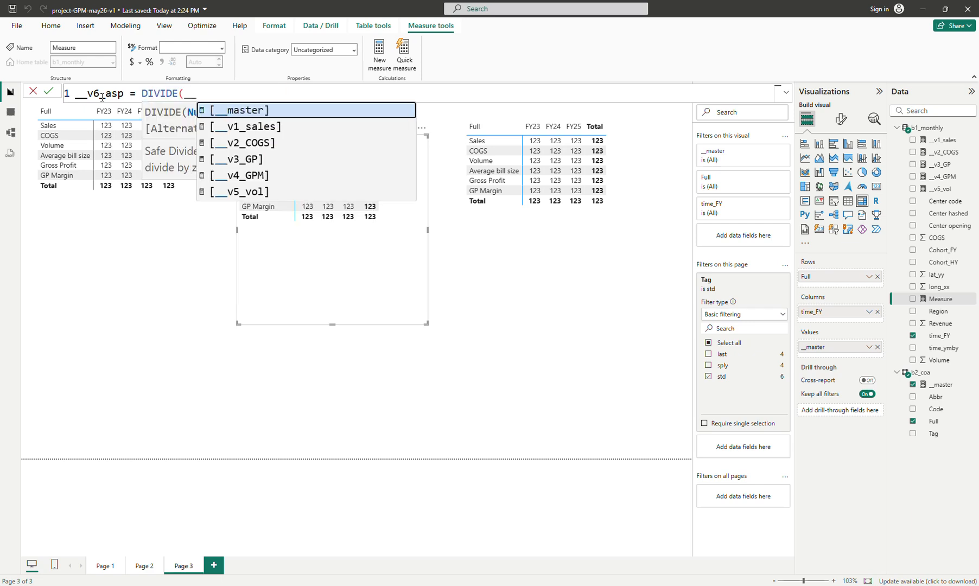
{"action": "key", "text": "Down"}
{"action": "key", "text": "Tab"}
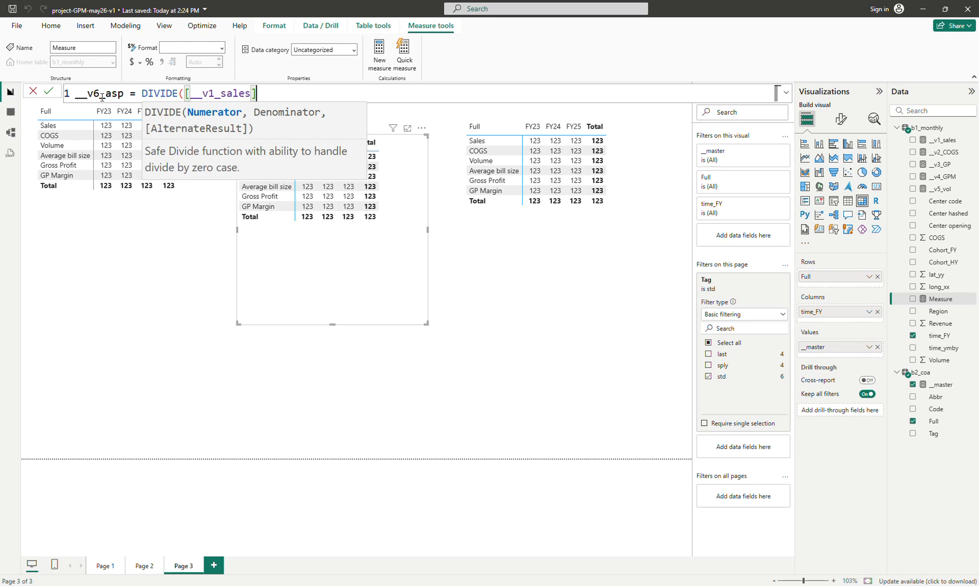
{"action": "type", "text": "^"}
{"action": "key", "text": "BackSpace"}
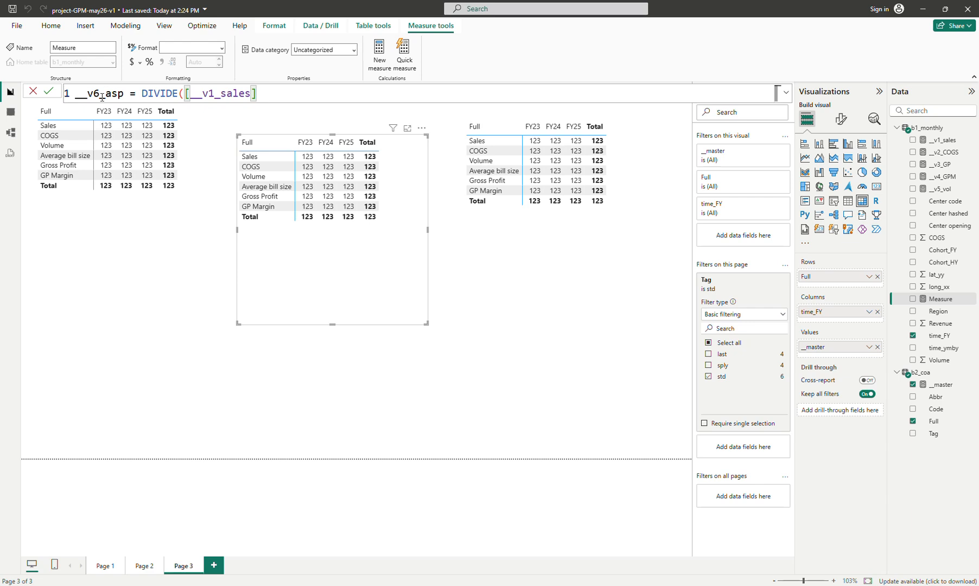
{"action": "type", "text": ","}
{"action": "key", "text": "BackSpace"}
{"action": "type", "text": "*"}
{"action": "key", "text": "BackSpace"}
{"action": "type", "text": "*1e3, "}
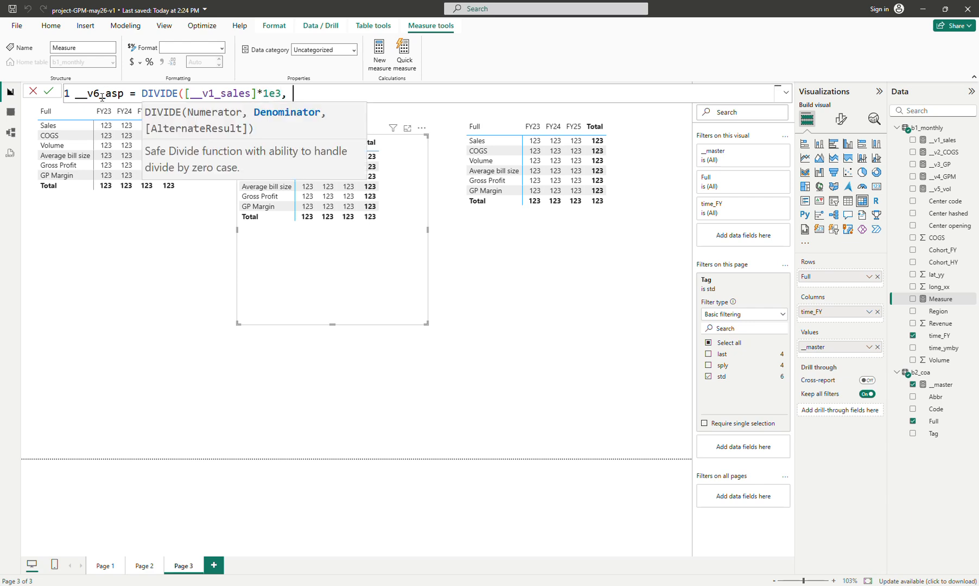
{"action": "type", "text": "__v"}
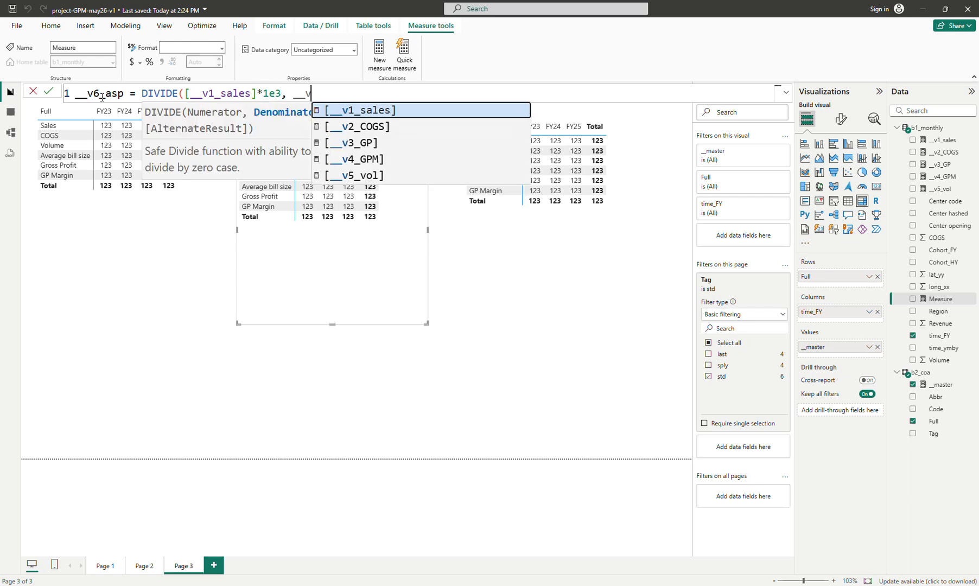
{"action": "key", "text": "Down"}
{"action": "key", "text": "Down"}
{"action": "key", "text": "Down"}
{"action": "key", "text": "Down"}
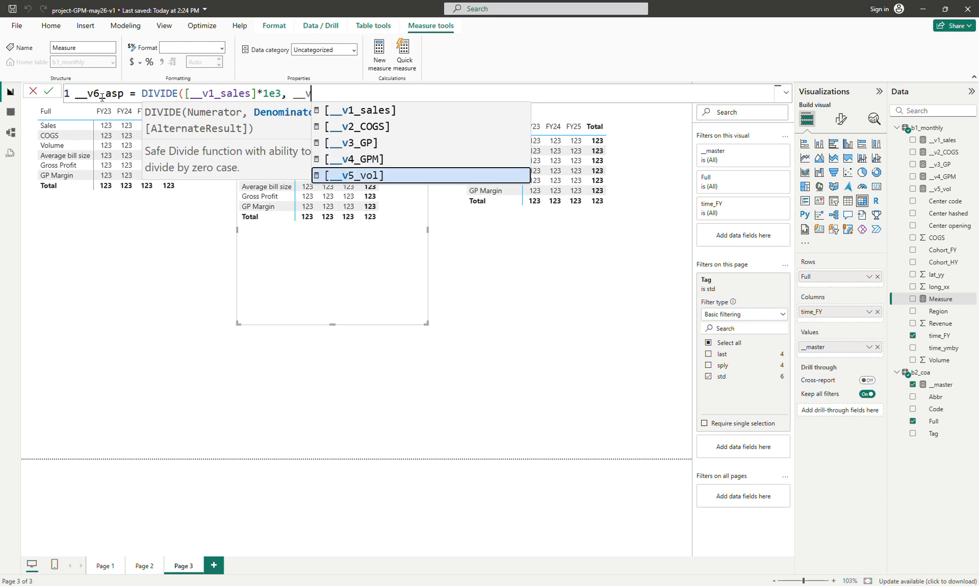
{"action": "key", "text": "Tab"}
{"action": "type", "text": ")"}
{"action": "key", "text": "Return"}
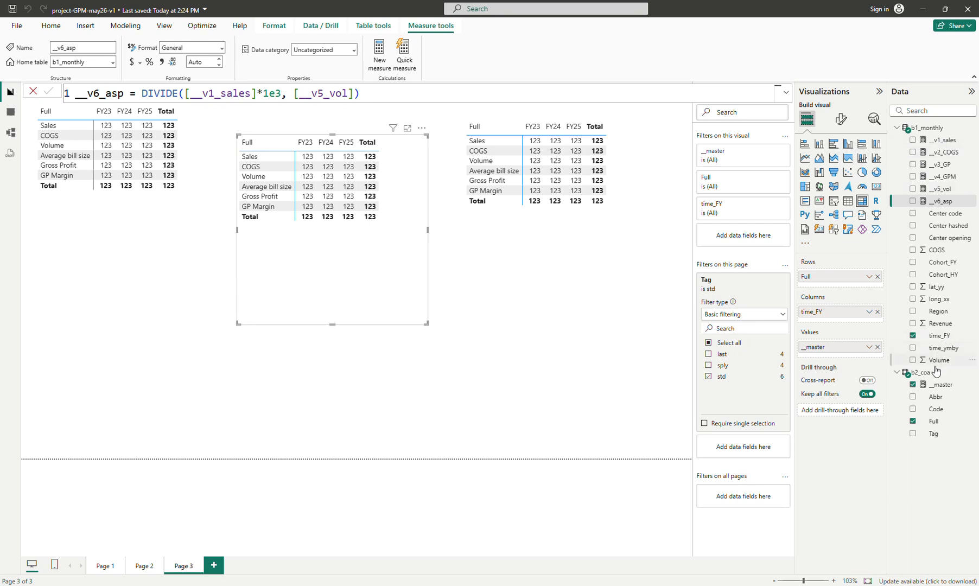
Move the first matrix lower down on the page
{"action": "left_click", "coordinate": [934, 386]}
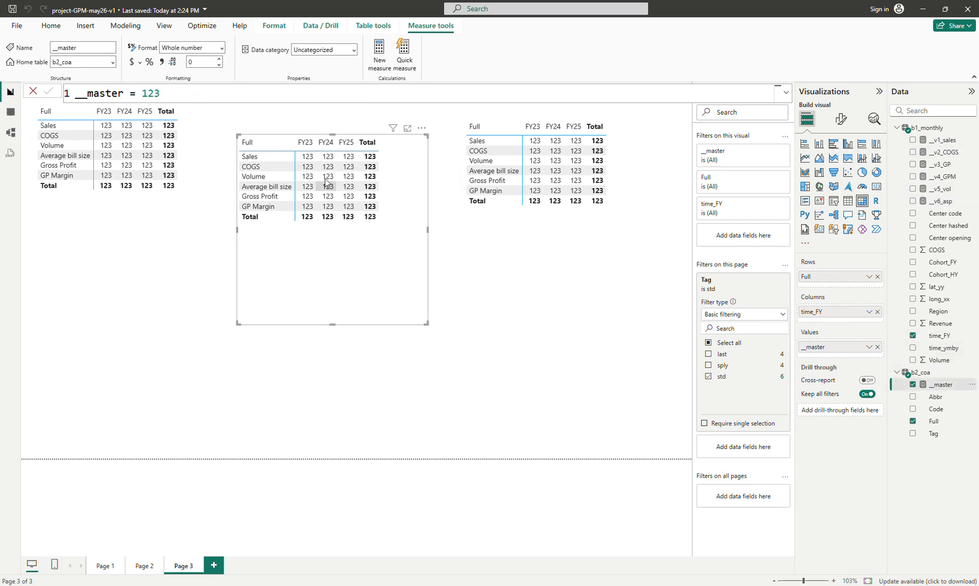
{"action": "left_click_drag", "start_coordinate": [148, 282], "coordinate": [154, 332]}
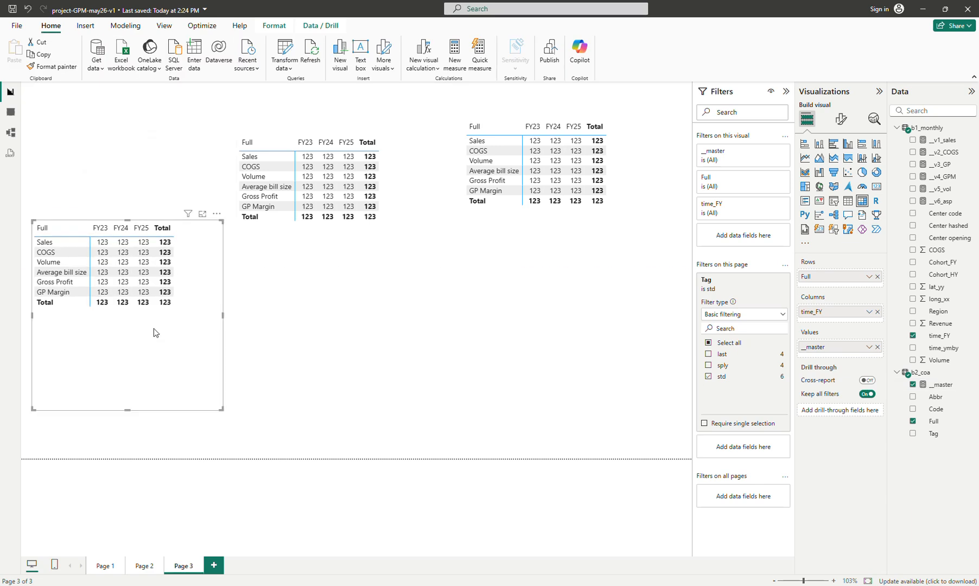
Move the second matrix lower down on the page
{"action": "left_click_drag", "start_coordinate": [353, 291], "coordinate": [360, 365]}
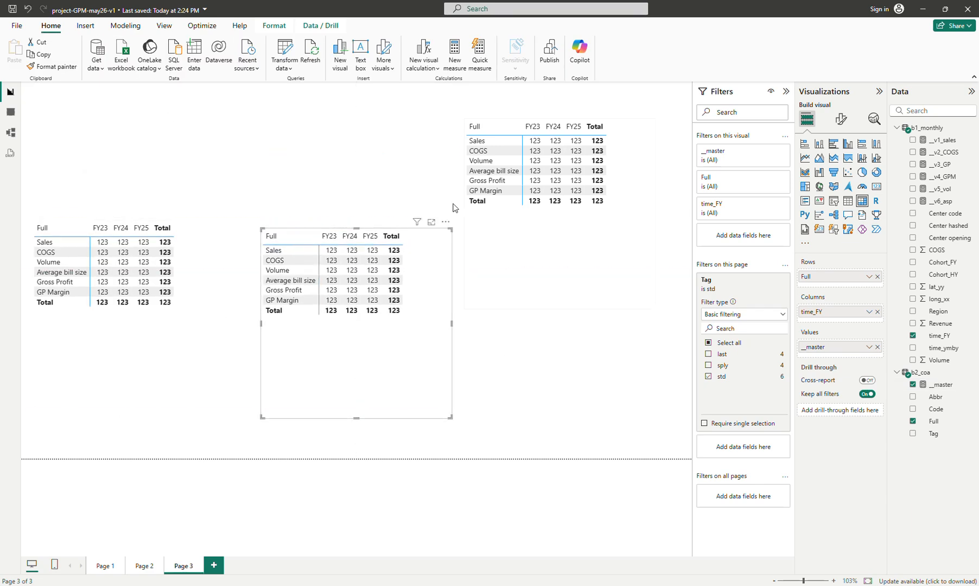
Start rewriting the __master measure as SWITCH(SELECTEDVALUE(b2_coa[Abbr]) to branch on the account abbreviation
{"action": "left_click", "coordinate": [937, 385]}
{"action": "left_click", "coordinate": [163, 94]}
{"action": "key", "text": "BackSpace"}
{"action": "key", "text": "BackSpace"}
{"action": "key", "text": "BackSpace"}
{"action": "type", "text": "SWITCH(s"}
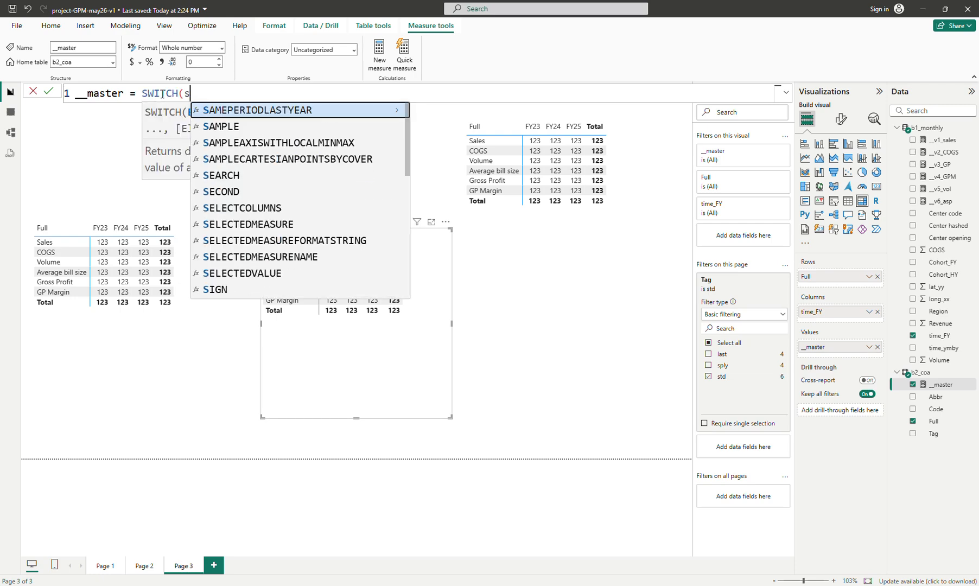
{"action": "type", "text": "el"}
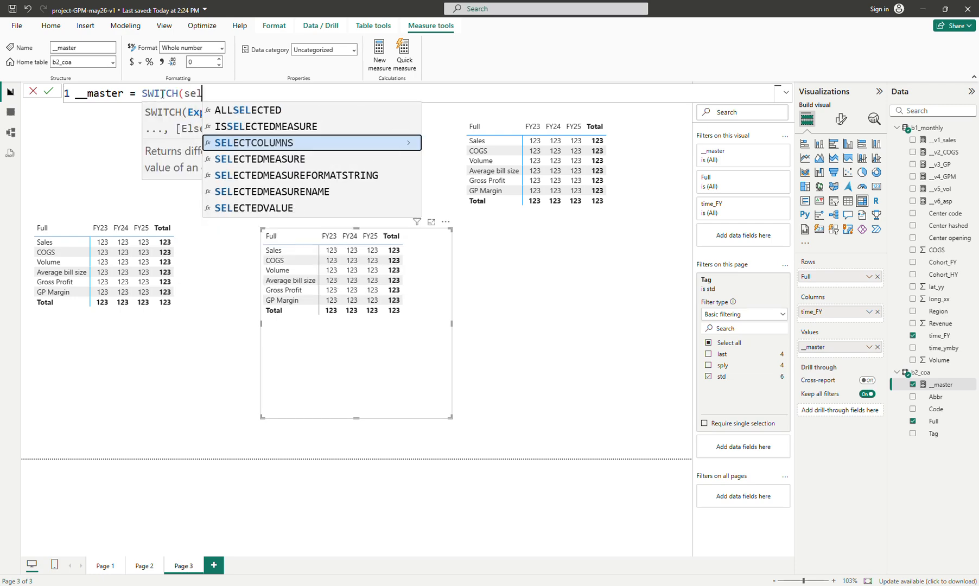
{"action": "type", "text": "ectedvalue(b"}
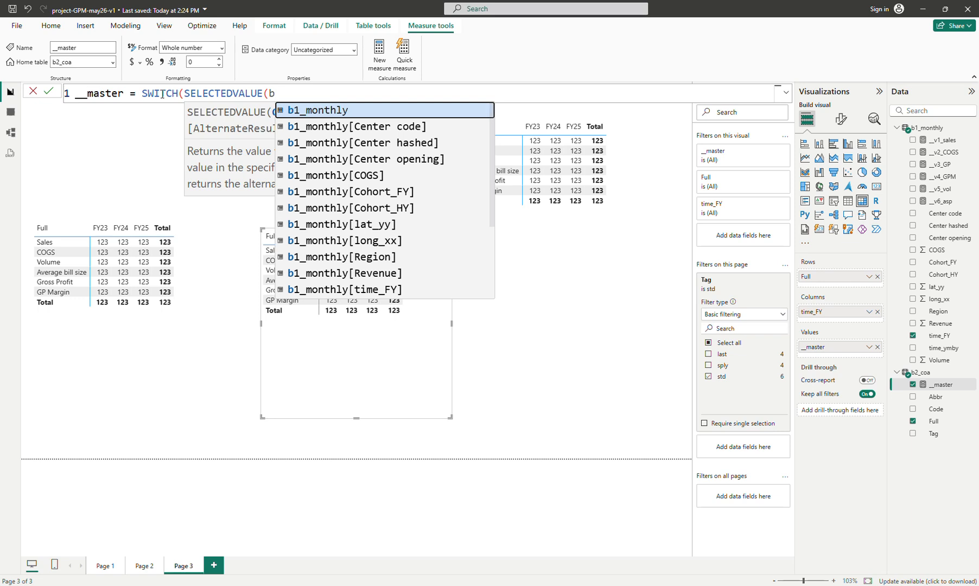
{"action": "key", "text": "BackSpace"}
{"action": "type", "text": "b2_coa[Abbr])"}
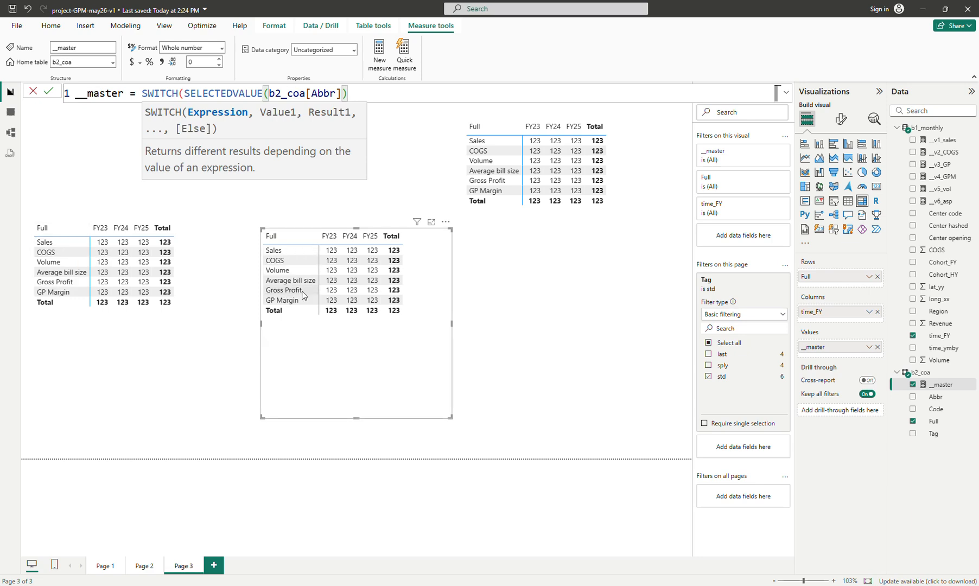
Add a "sal" case returning [__v1_sales] with a default of 0, and commit the __master measure
{"action": "key", "text": "shift+Return"}
{"action": "type", "text": ","}
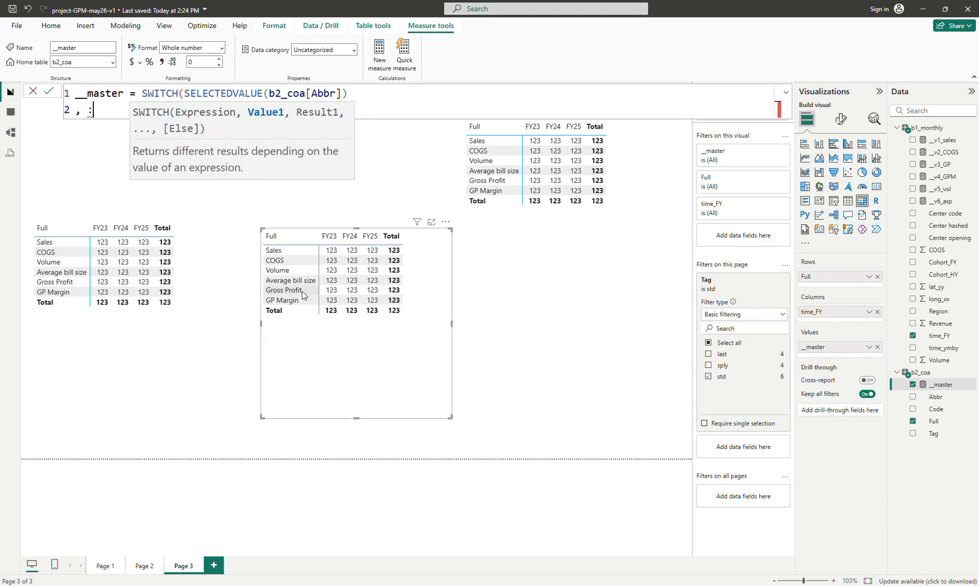
{"action": "type", "text": " \""}
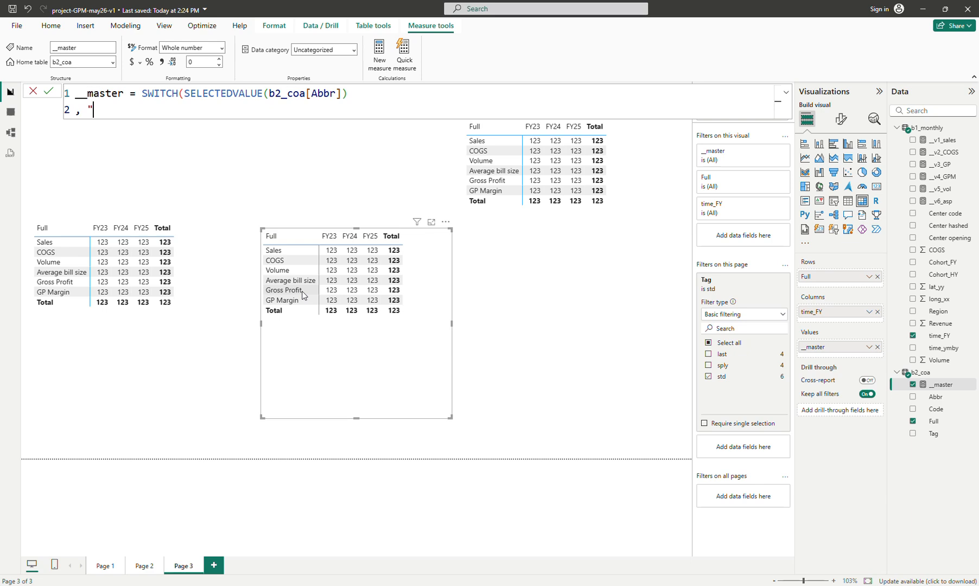
{"action": "type", "text": "sal\", __"}
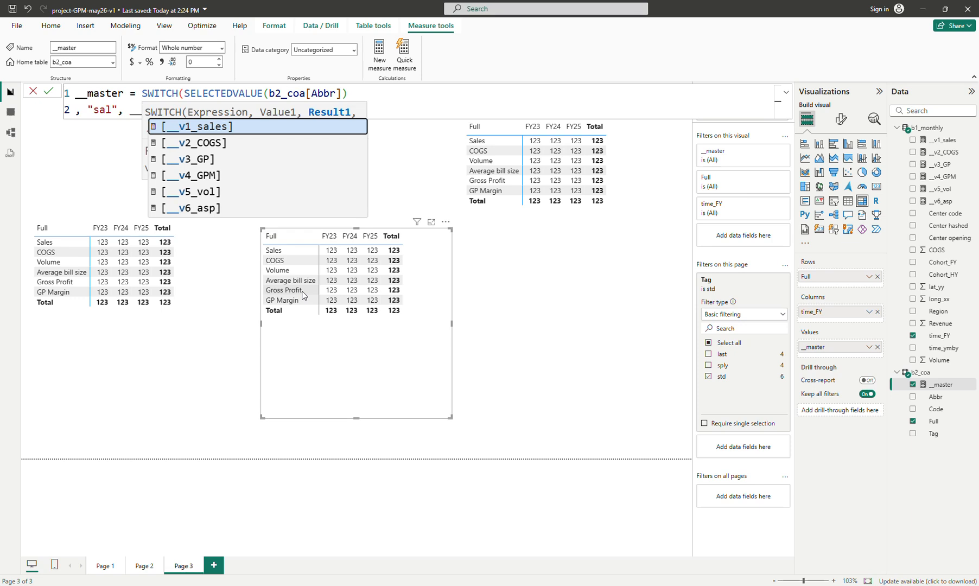
{"action": "key", "text": "Tab"}
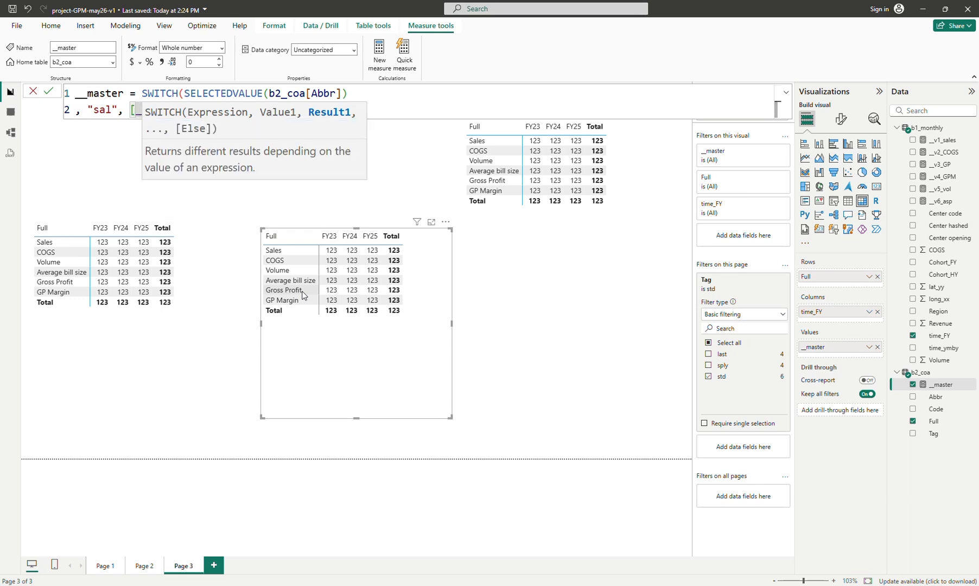
{"action": "left_click", "coordinate": [503, 90]}
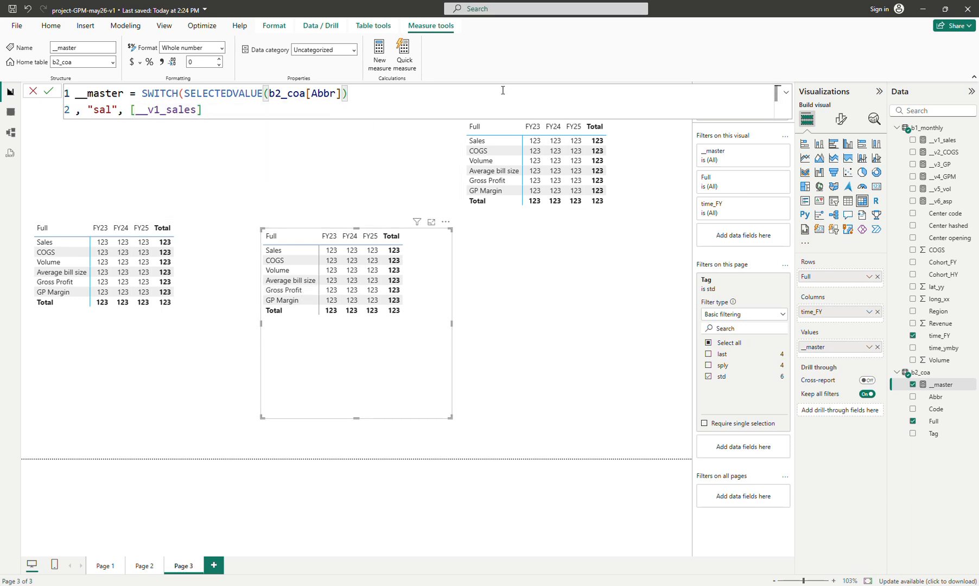
{"action": "key", "text": "shift+Return"}
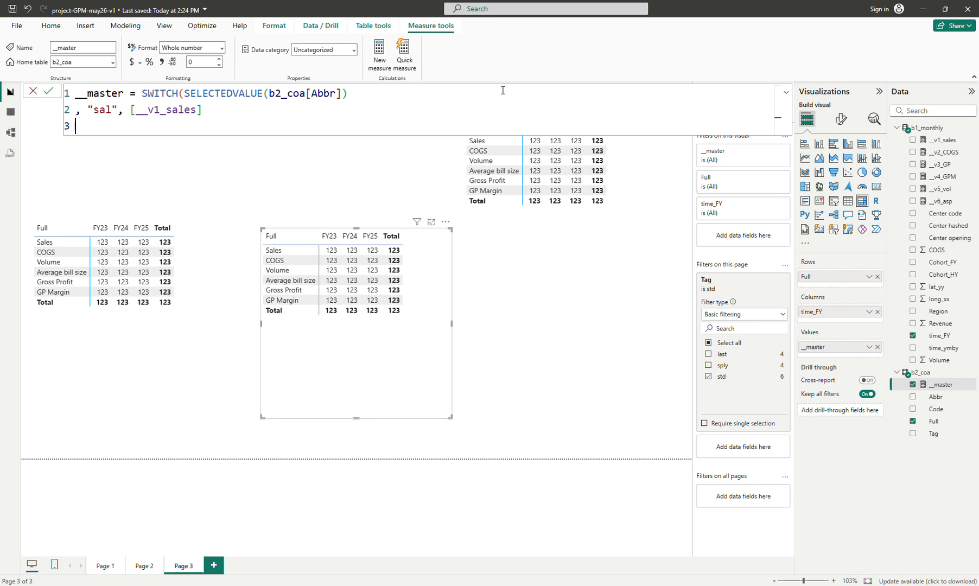
{"action": "type", "text": ", 0)"}
{"action": "key", "text": "Return"}
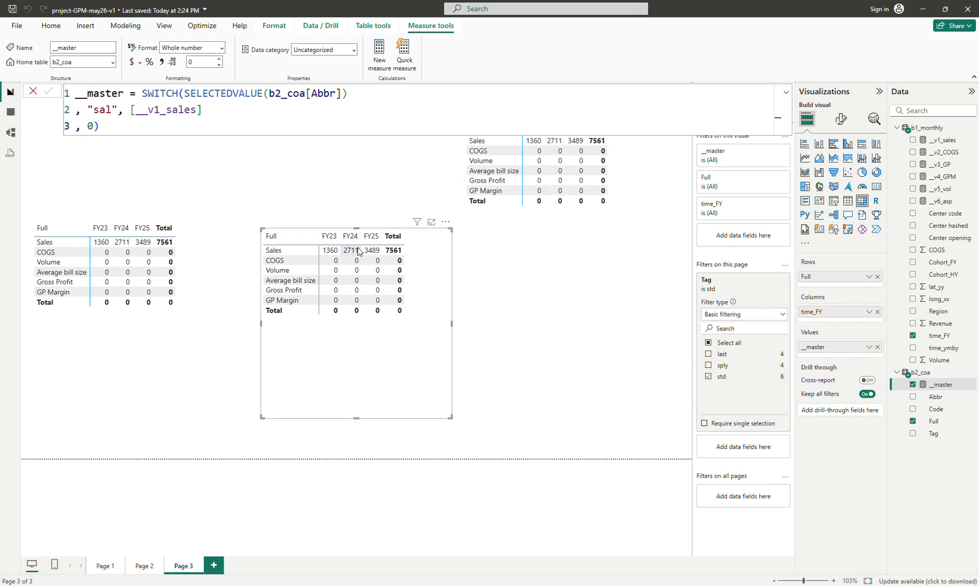
Duplicate the "sal" line in the __master formula and change it to "cog" returning [__v2_COGS]
{"action": "left_click", "coordinate": [235, 104]}
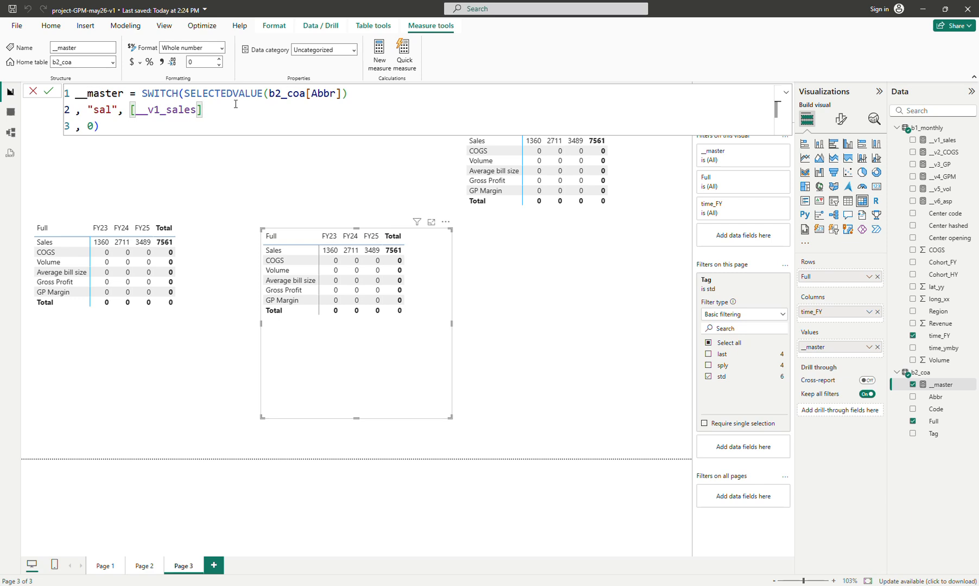
{"action": "key", "text": "shift+Return"}
{"action": "key", "text": "shift+Up"}
{"action": "key", "text": "ctrl+c"}
{"action": "key", "text": "Right"}
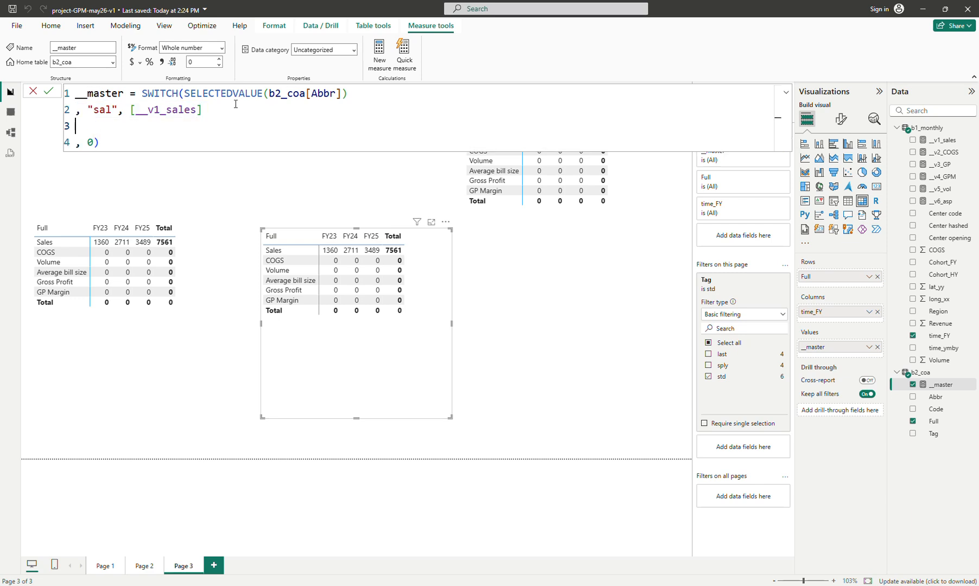
{"action": "key", "text": "ctrl+v"}
{"action": "key", "text": "Up"}
{"action": "key", "text": "Right"}
{"action": "key", "text": "Right"}
{"action": "key", "text": "Right"}
{"action": "key", "text": "shift+Right"}
{"action": "key", "text": "shift+Right"}
{"action": "key", "text": "shift+Right"}
{"action": "type", "text": "cog"}
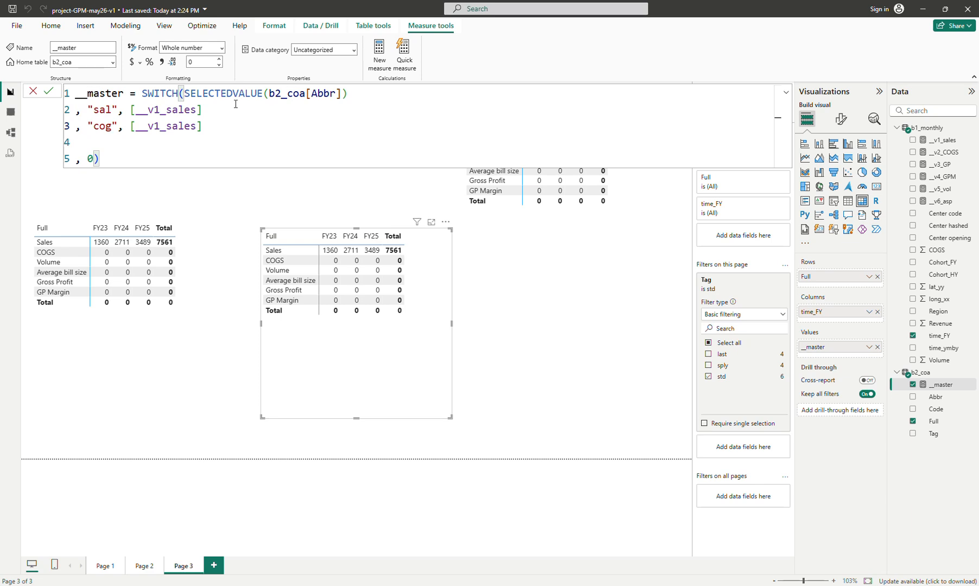
{"action": "key", "text": "Right"}
{"action": "key", "text": "Right"}
{"action": "key", "text": "Right"}
{"action": "key", "text": "Right"}
{"action": "key", "text": "Right"}
{"action": "key", "text": "Right"}
{"action": "key", "text": "Right"}
{"action": "key", "text": "Delete"}
{"action": "key", "text": "Delete"}
{"action": "key", "text": "Delete"}
{"action": "key", "text": "Delete"}
{"action": "key", "text": "Delete"}
{"action": "key", "text": "Delete"}
{"action": "key", "text": "Delete"}
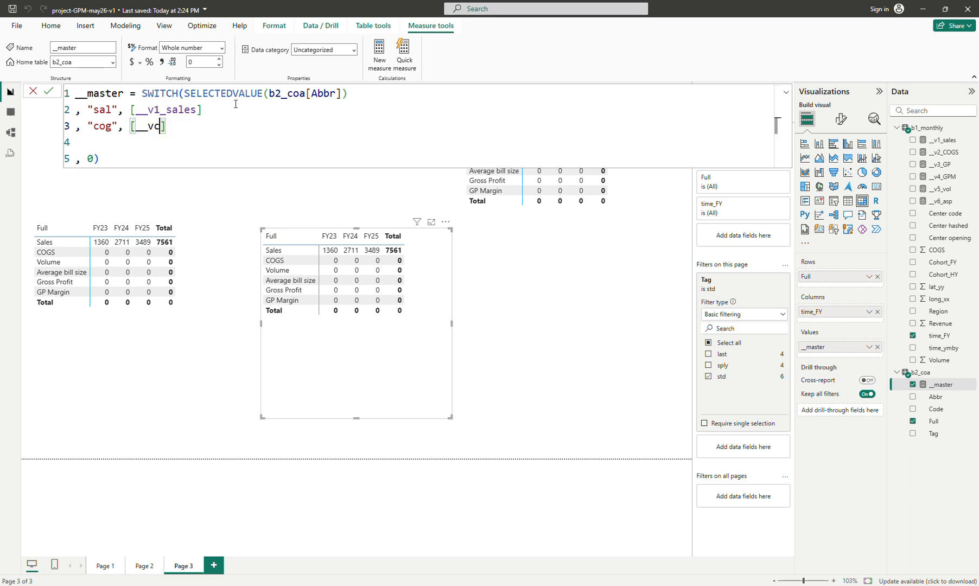
{"action": "key", "text": "ctrl+space"}
{"action": "type", "text": "2"}
{"action": "key", "text": "Tab"}
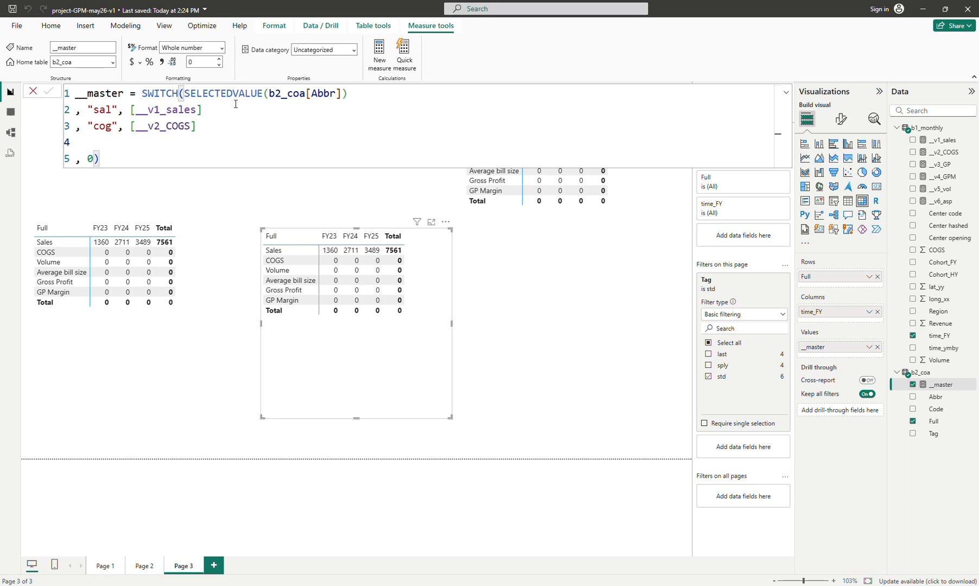
{"action": "key", "text": "Return"}
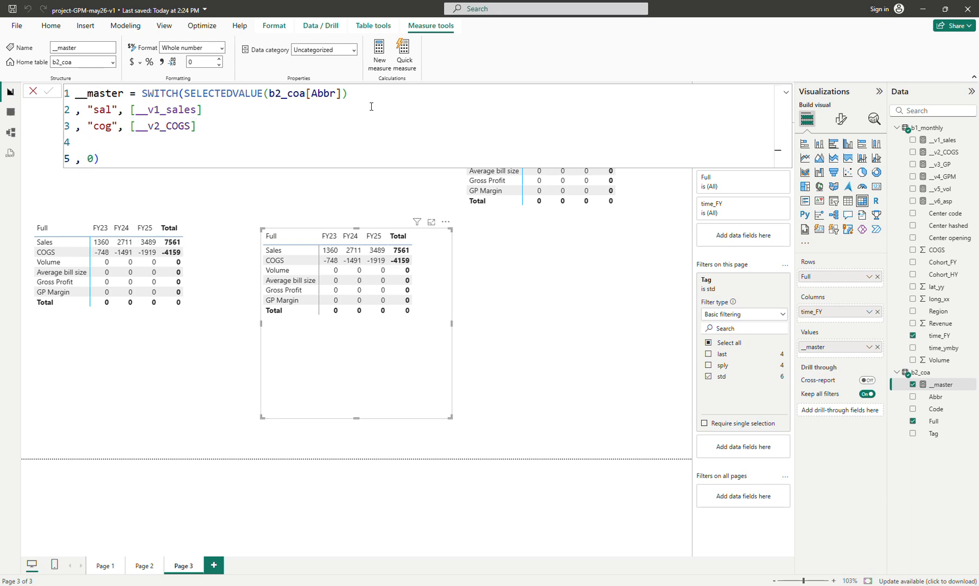
Replace Full with Abbr as the row field of the left matrix
{"action": "left_click", "coordinate": [154, 337]}
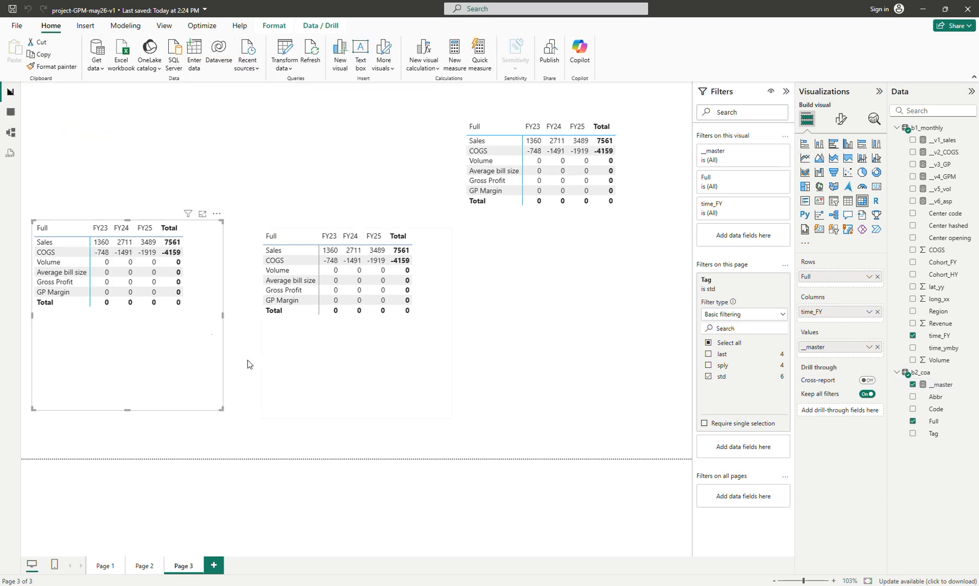
{"action": "left_click_drag", "start_coordinate": [934, 397], "coordinate": [858, 286]}
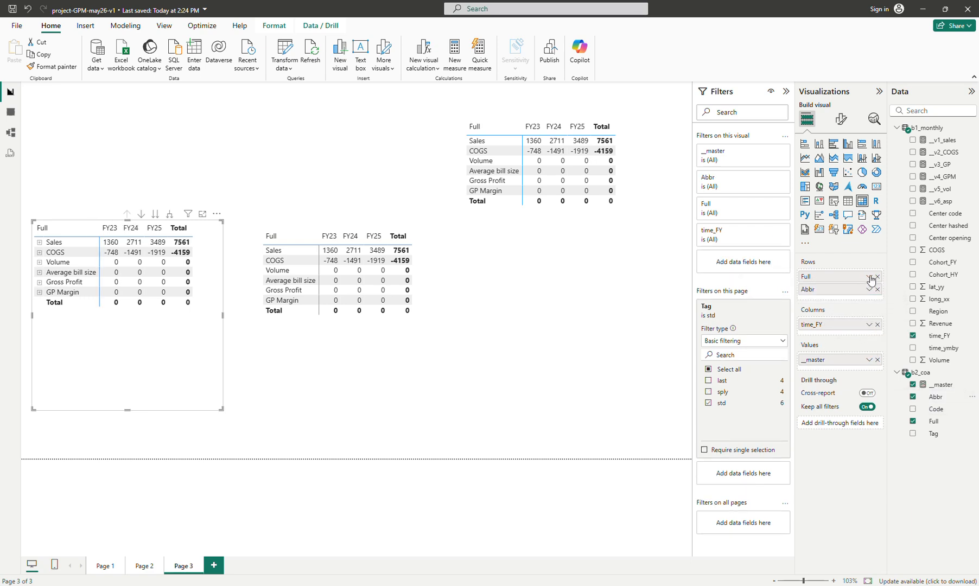
{"action": "left_click", "coordinate": [877, 277]}
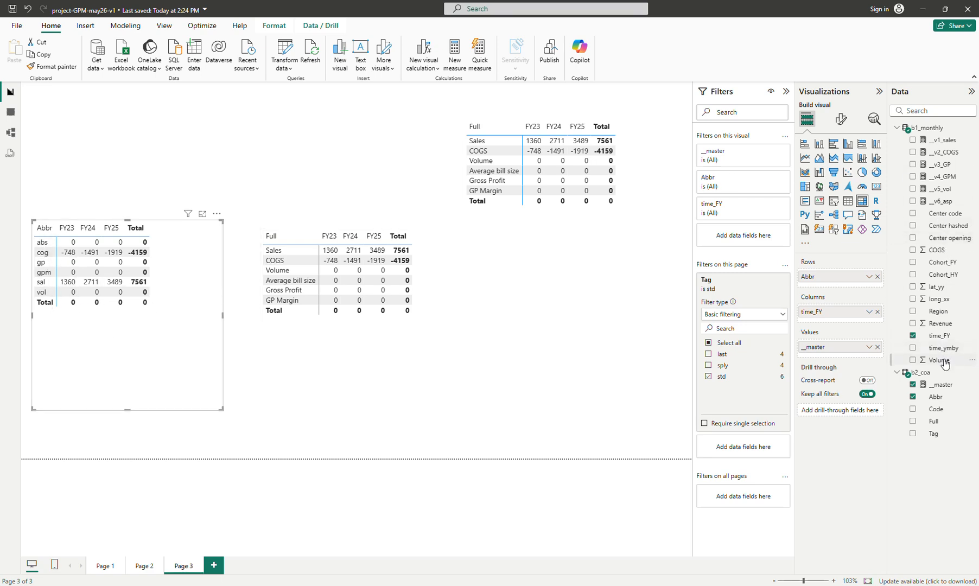
Add a "gp" case returning [__v3_GP] to the __master SWITCH formula
{"action": "left_click", "coordinate": [941, 384]}
{"action": "left_click", "coordinate": [327, 137]}
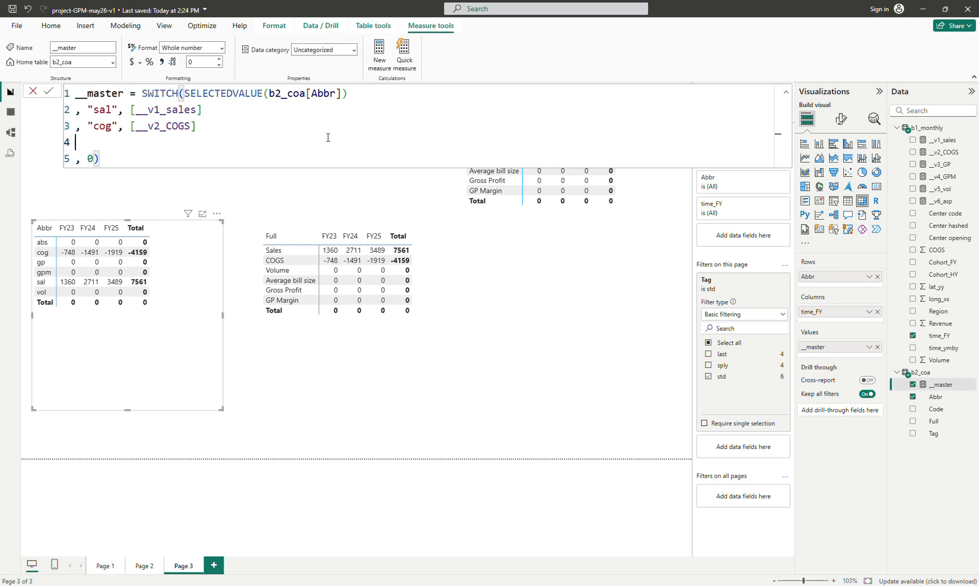
{"action": "type", "text": ", \""}
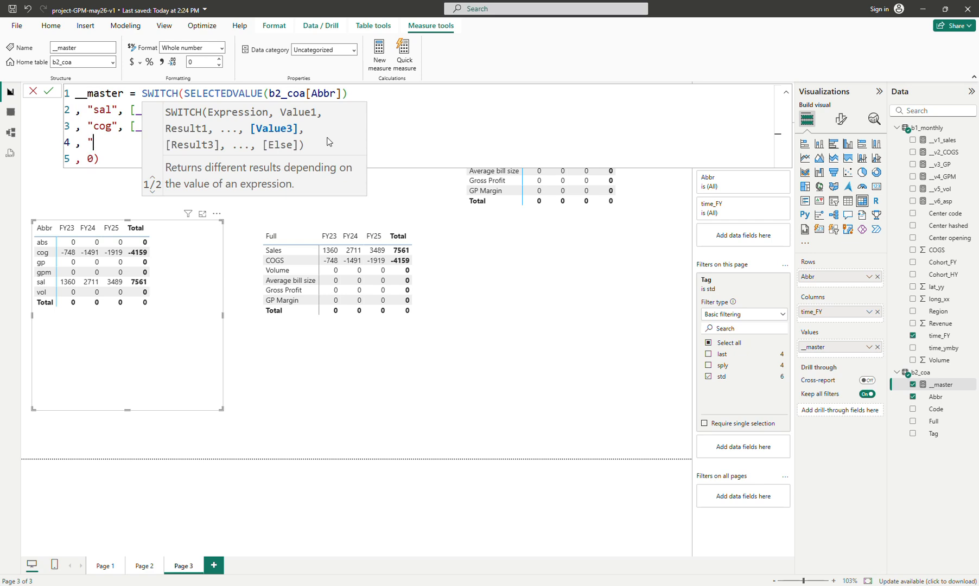
{"action": "type", "text": "gp\", __v"}
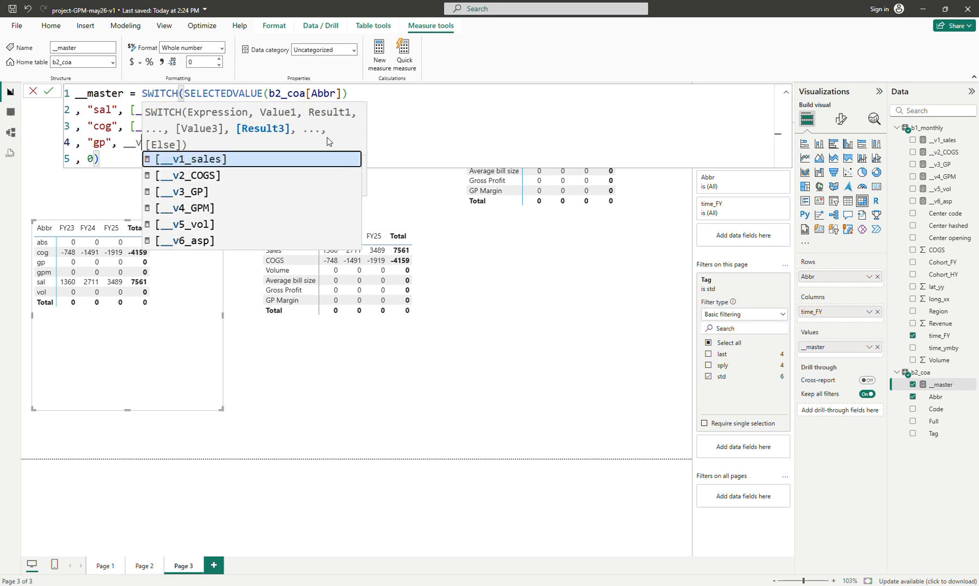
{"action": "key", "text": "Down"}
{"action": "key", "text": "Down"}
{"action": "key", "text": "Tab"}
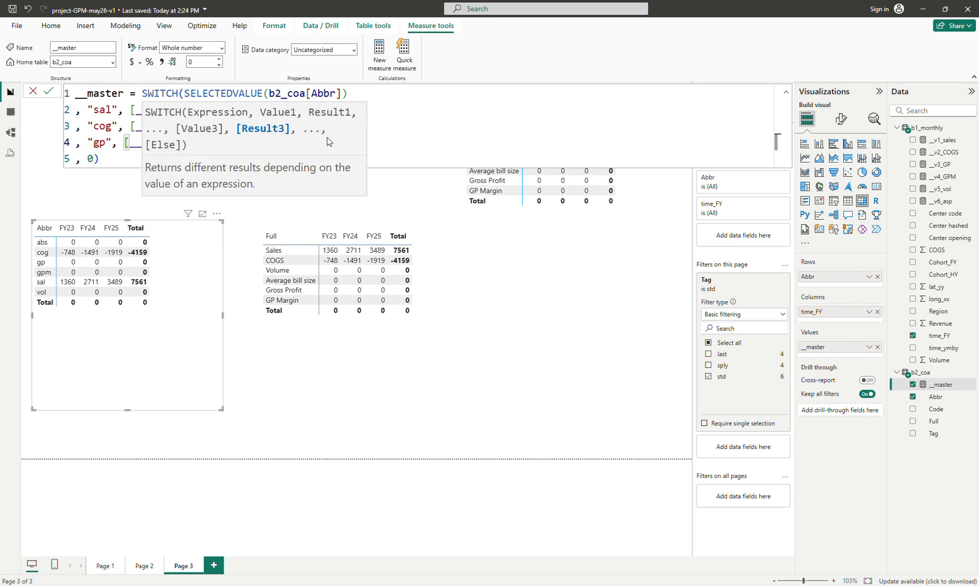
Add a "gpm" case returning [__v4_GPM] to the __master SWITCH formula
{"action": "key", "text": "shift+Return"}
{"action": "type", "text": ", \"gpm\","}
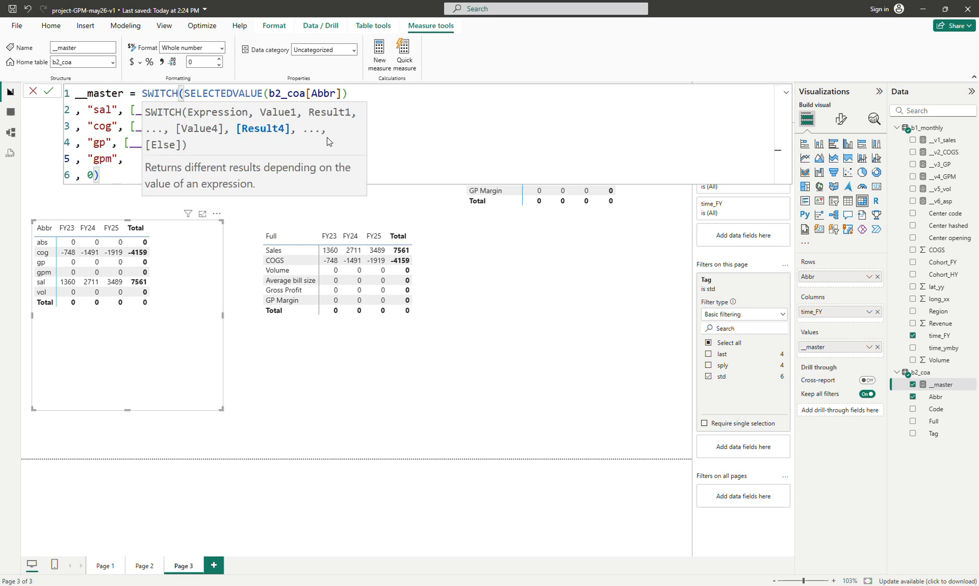
{"action": "type", "text": " [v"}
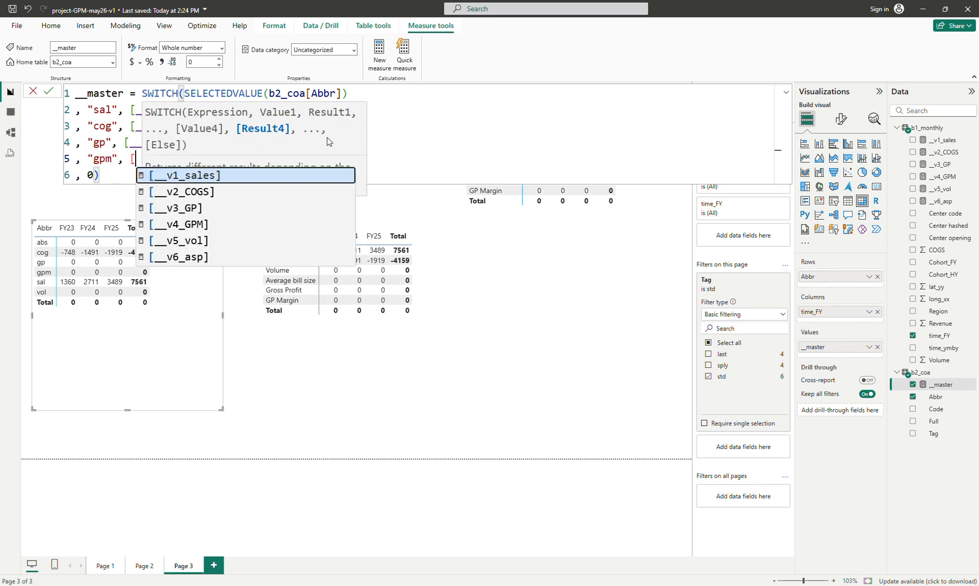
{"action": "key", "text": "Down"}
{"action": "key", "text": "Down"}
{"action": "key", "text": "Down"}
{"action": "key", "text": "Tab"}
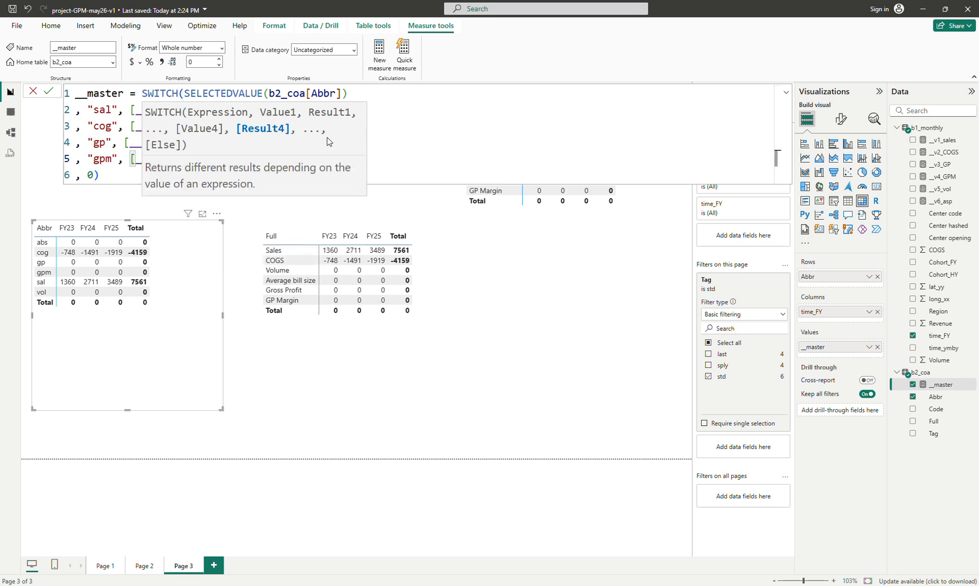
{"action": "key", "text": "Return"}
Add a "vol" case returning [__v5_vol] to the __master SWITCH formula
{"action": "type", "text": ", \"a"}
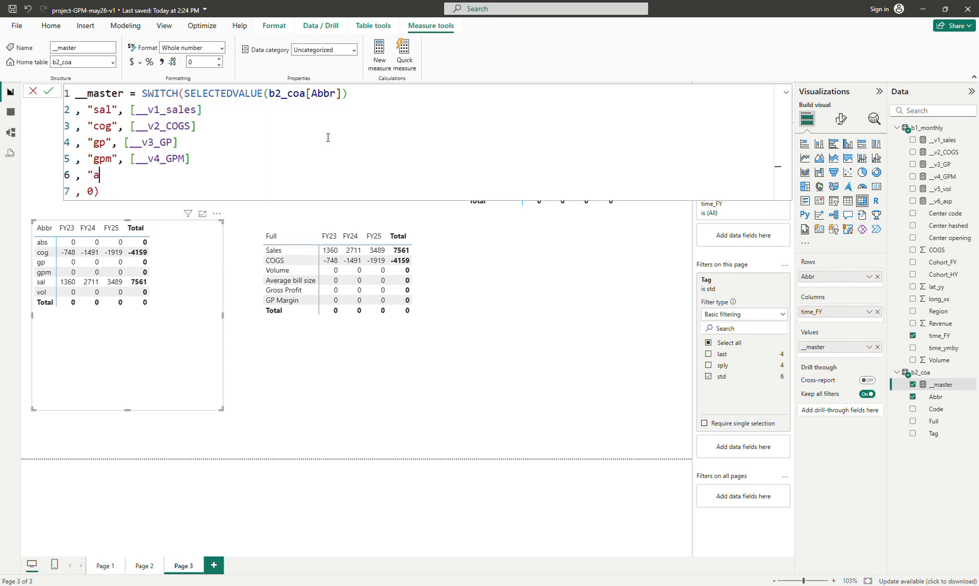
{"action": "key", "text": "BackSpace"}
{"action": "type", "text": "vol\", "}
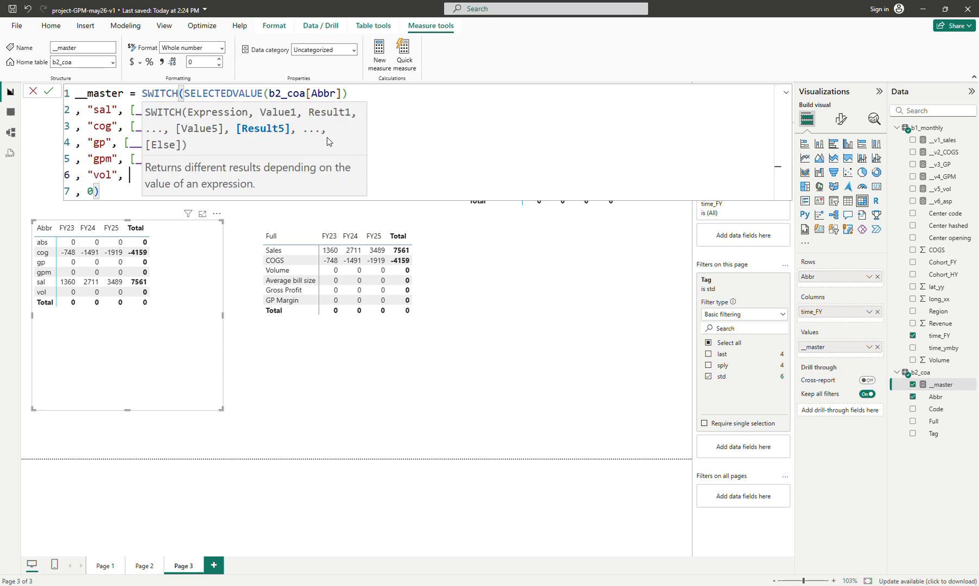
{"action": "type", "text": "_v"}
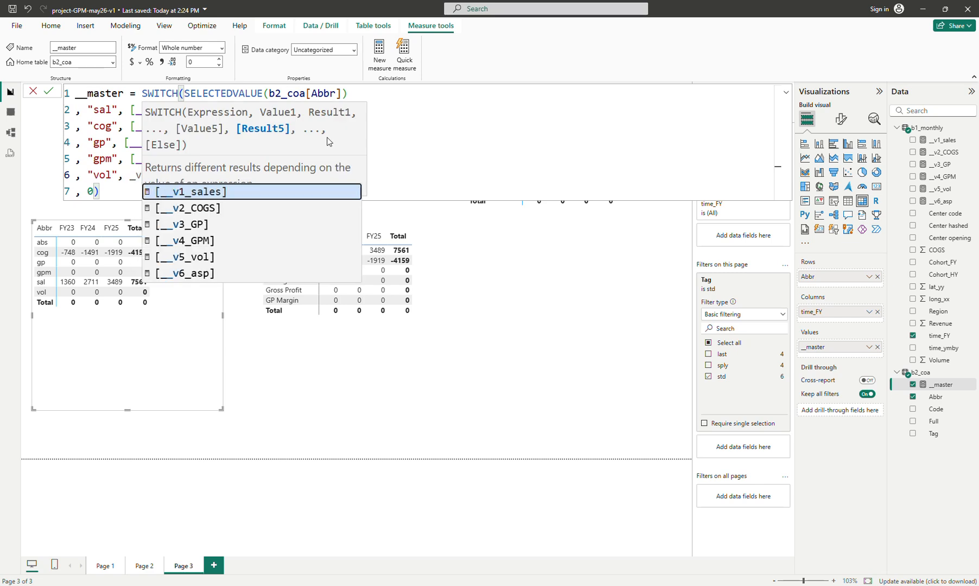
{"action": "key", "text": "Down"}
{"action": "key", "text": "Down"}
{"action": "key", "text": "Down"}
{"action": "key", "text": "Down"}
{"action": "key", "text": "Tab"}
{"action": "key", "text": "shift+Return"}
Add an "abs" case returning [__v6_asp] to the __master SWITCH formula and commit it
{"action": "type", "text": ", :"}
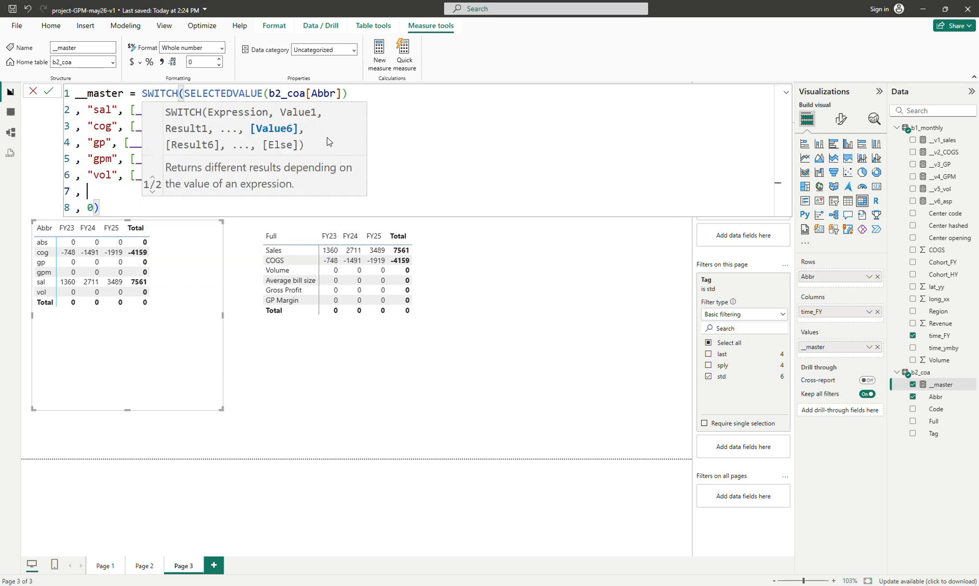
{"action": "key", "text": "BackSpace"}
{"action": "type", "text": "\"asp\""}
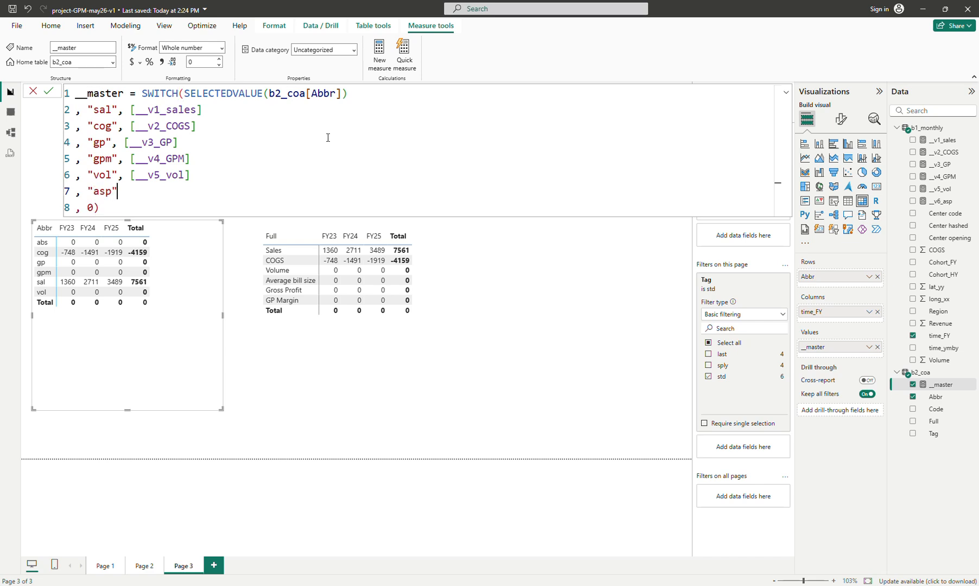
{"action": "type", "text": ","}
{"action": "key", "text": "BackSpace"}
{"action": "key", "text": "BackSpace"}
{"action": "key", "text": "BackSpace"}
{"action": "key", "text": "BackSpace"}
{"action": "key", "text": "BackSpace"}
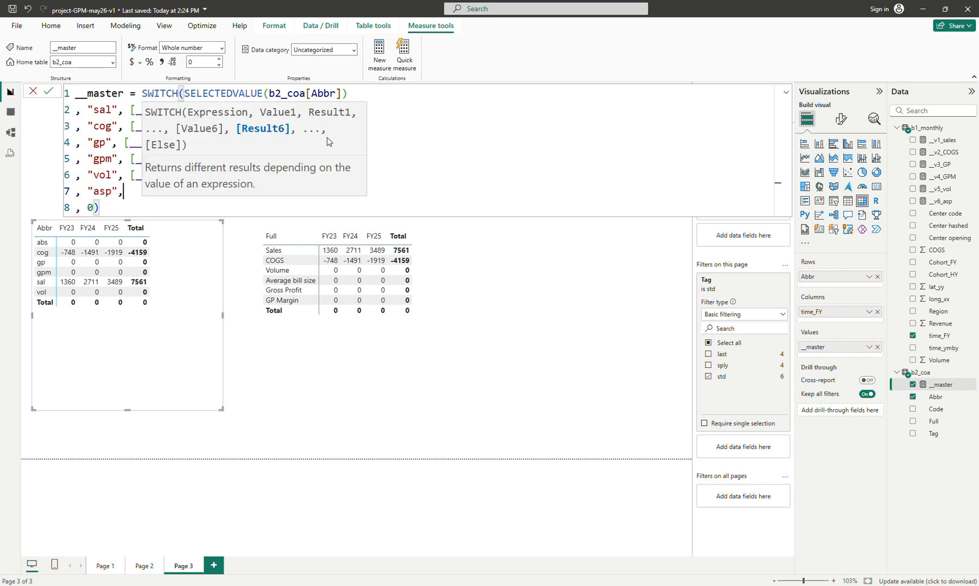
{"action": "type", "text": "bs"}
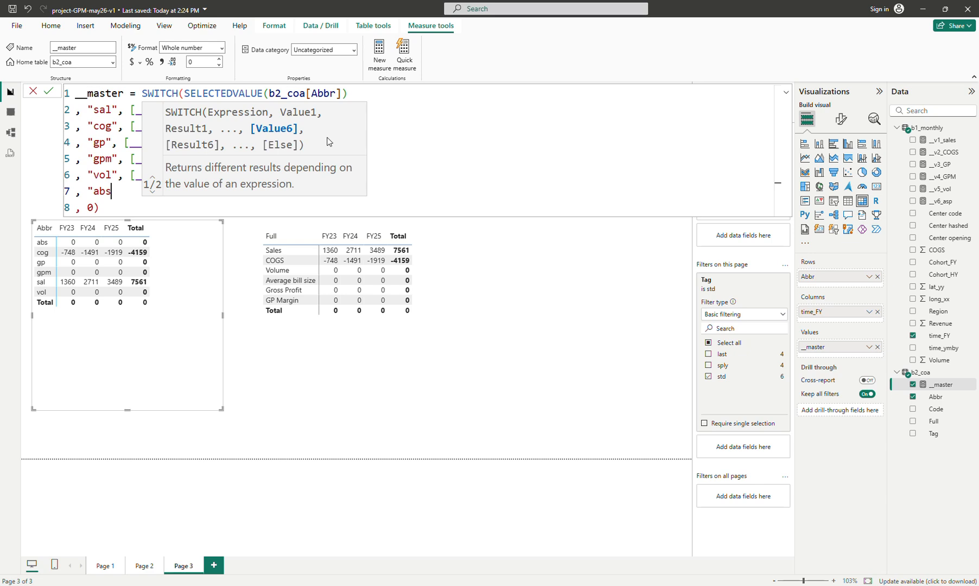
{"action": "type", "text": "\", "}
{"action": "type", "text": "["}
{"action": "key", "text": "BackSpace"}
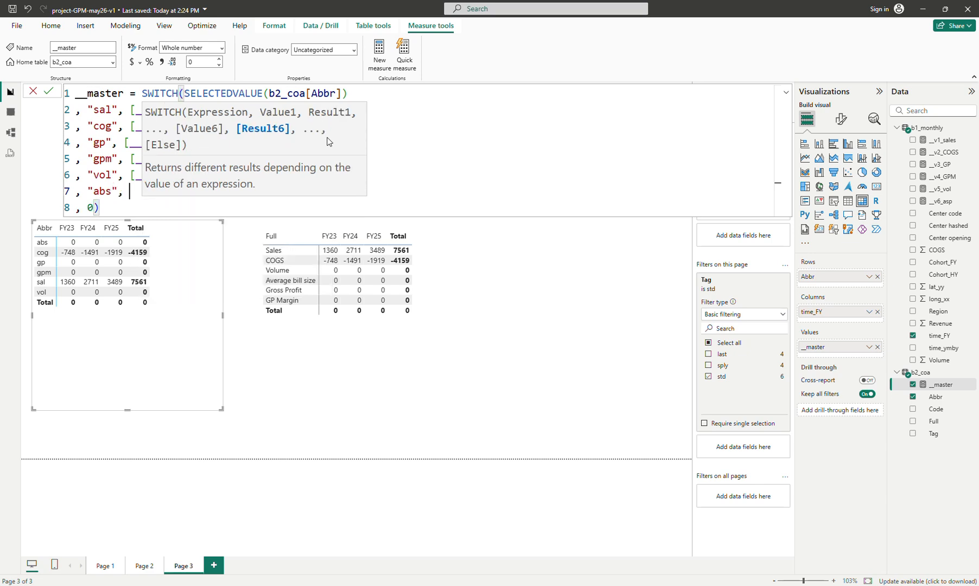
{"action": "type", "text": "["}
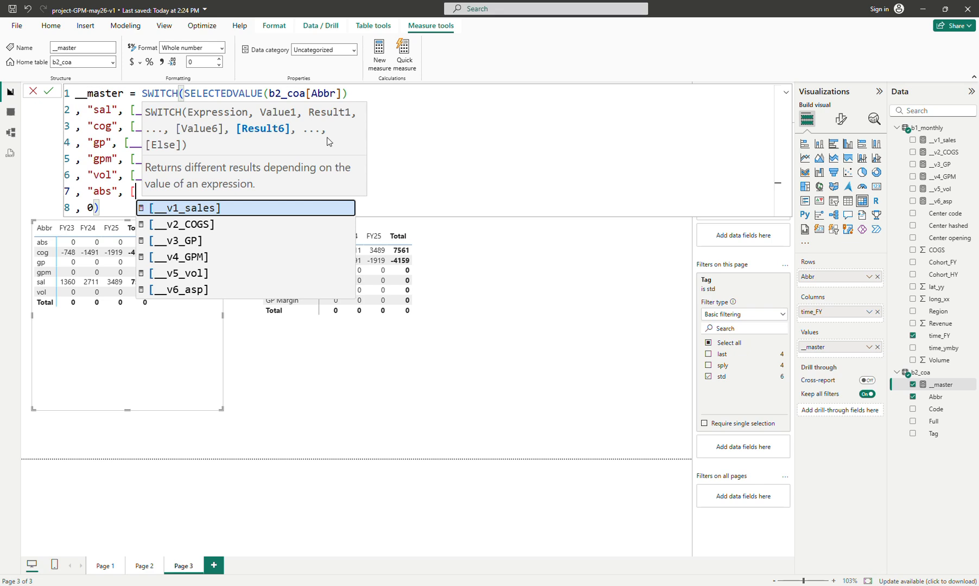
{"action": "key", "text": "Down"}
{"action": "key", "text": "Down"}
{"action": "key", "text": "Down"}
{"action": "key", "text": "Down"}
{"action": "key", "text": "Down"}
{"action": "key", "text": "Tab"}
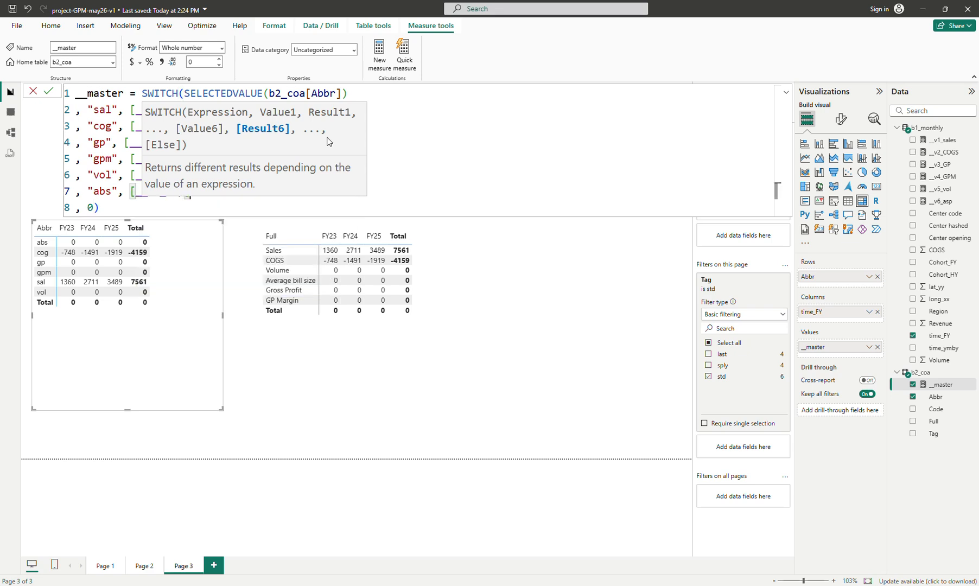
{"action": "key", "text": "Return"}
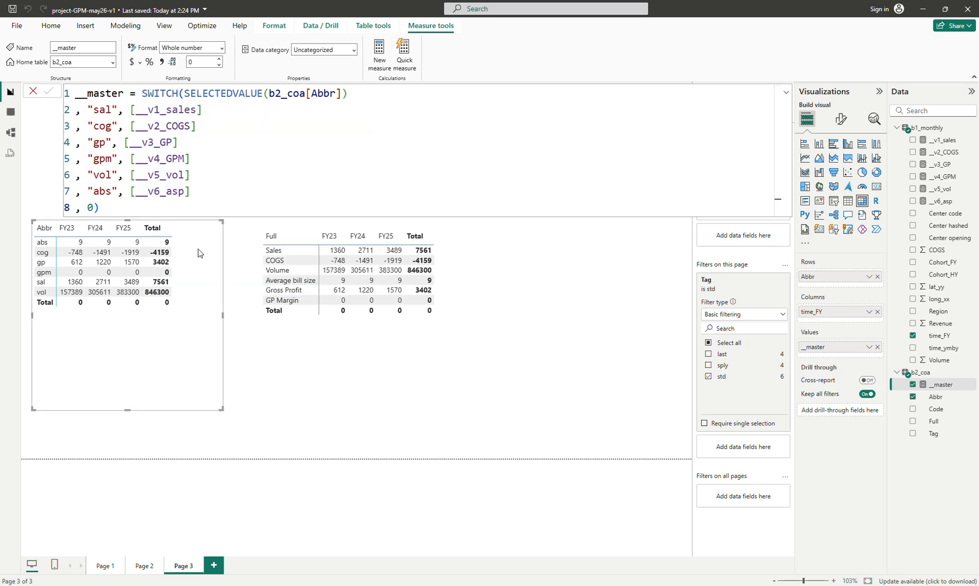
Rename the __v6_asp measure to __v6_abs
{"action": "left_click", "coordinate": [943, 201]}
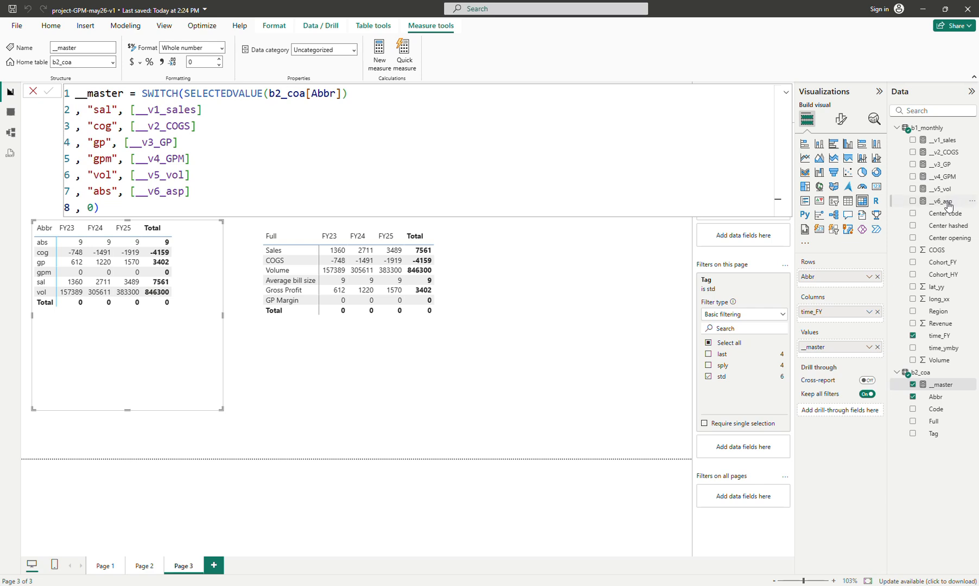
{"action": "double_click", "coordinate": [125, 94]}
{"action": "type", "text": "__v6_abs"}
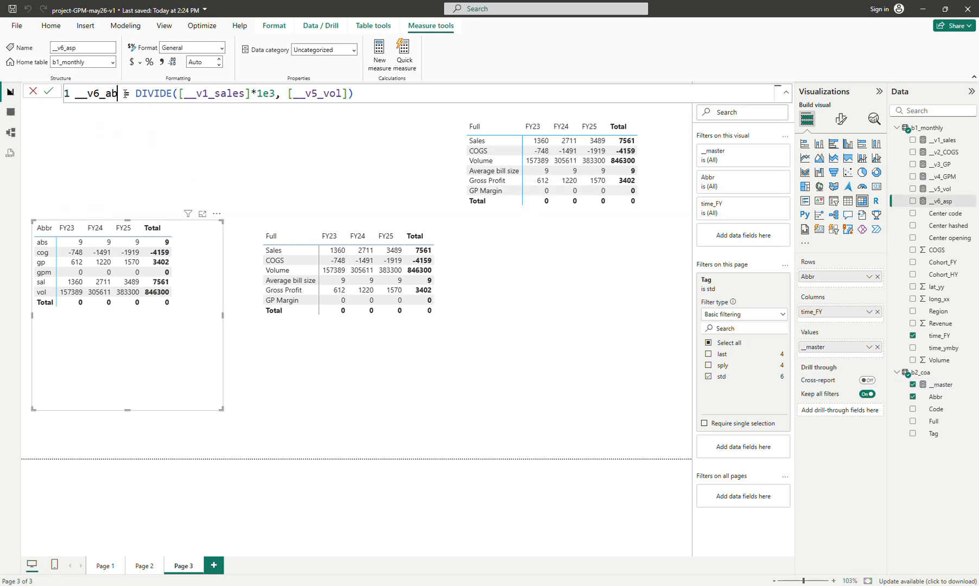
{"action": "key", "text": "Return"}
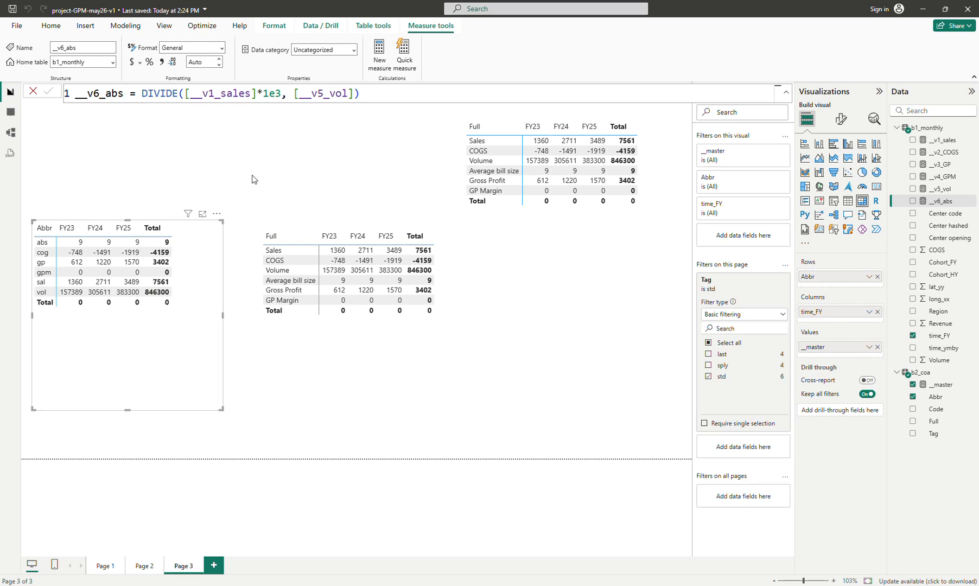
Format the __v6_abs measure with a thousands separator and 1 decimal place
{"action": "left_click", "coordinate": [161, 63]}
{"action": "left_click", "coordinate": [219, 65]}
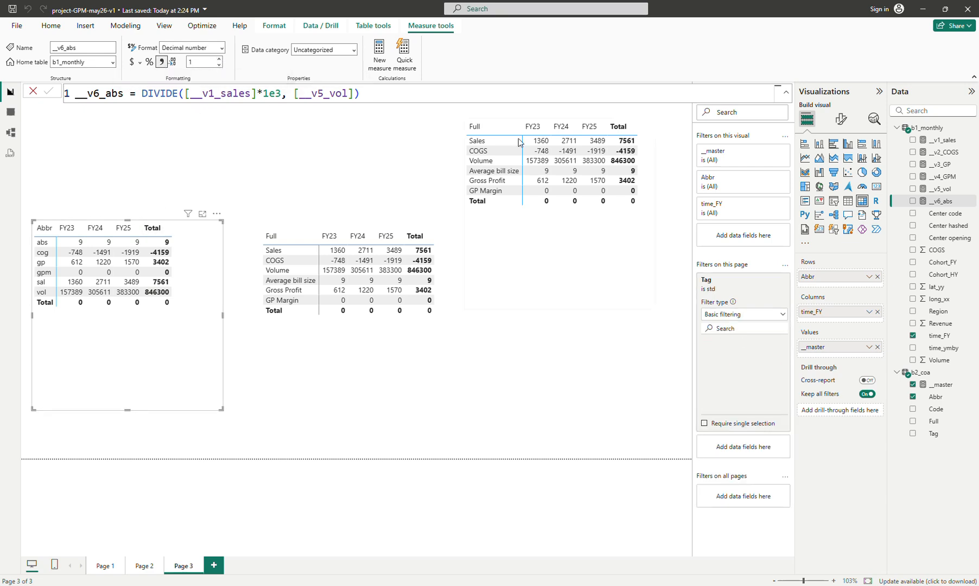
Apply a thousands separator to the __master measure's format
{"action": "left_click", "coordinate": [942, 384]}
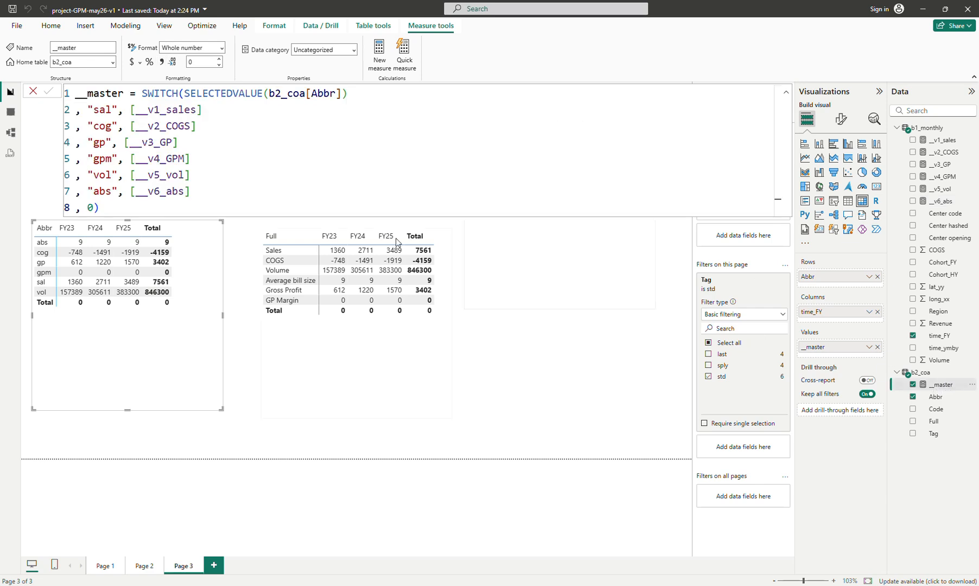
{"action": "left_click", "coordinate": [161, 62]}
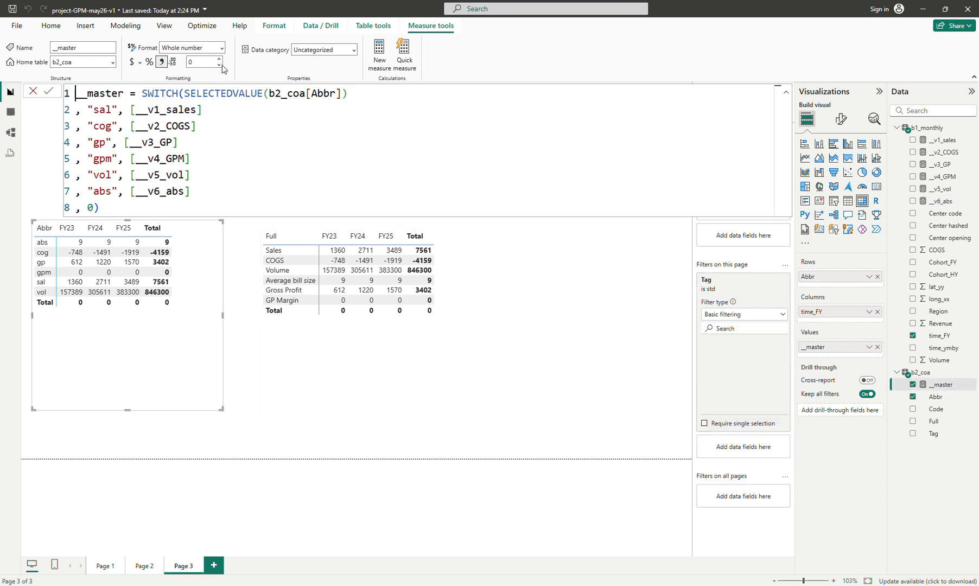
{"action": "left_click", "coordinate": [529, 424]}
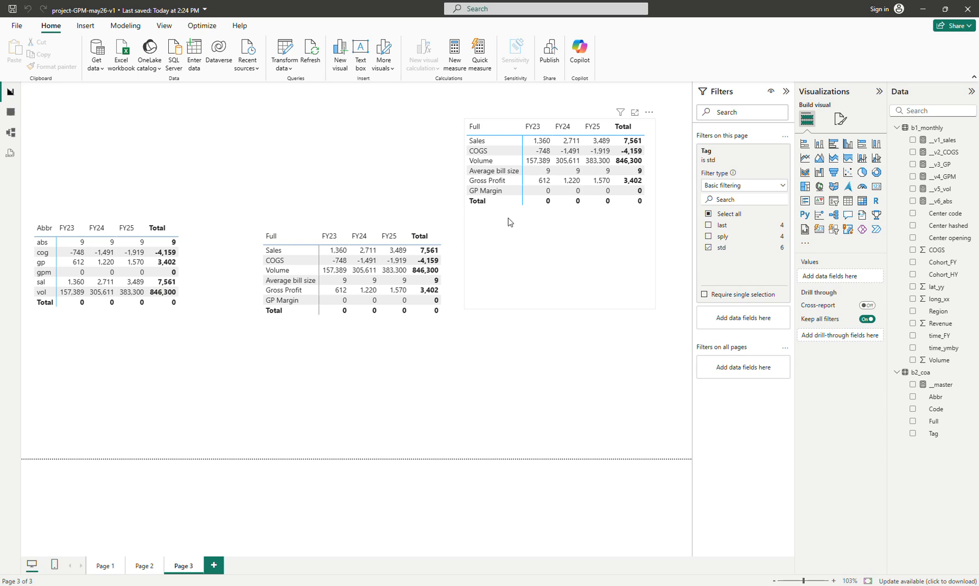